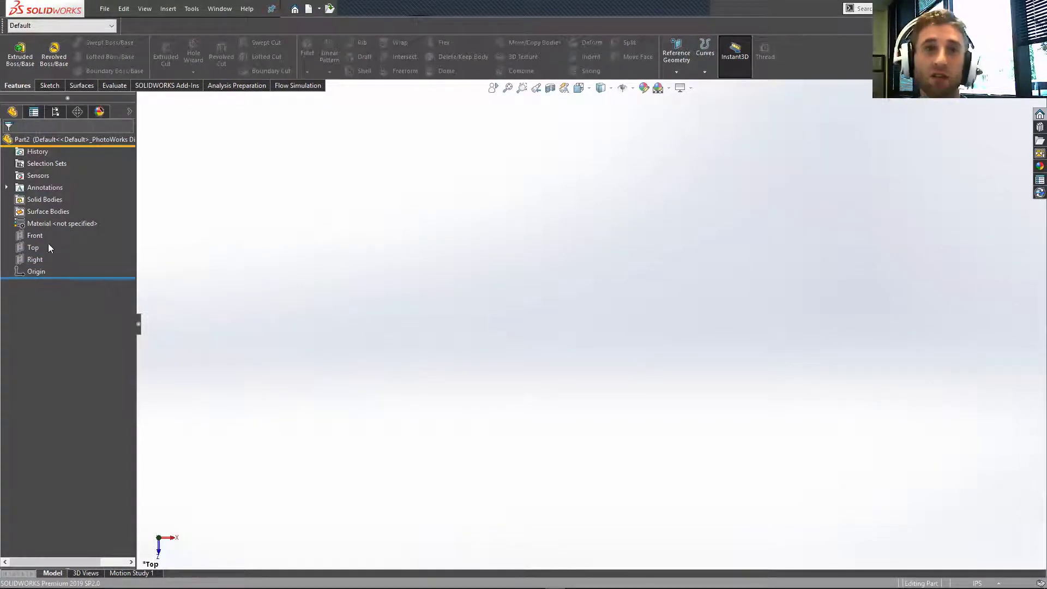
Step: Start a sketch on the Top plane and draw a horizontal centerpoint straight slot about 8.84 by 4.04 in, centred on the origin
{"action": "left_click", "coordinate": [31, 247]}
{"action": "left_click", "coordinate": [45, 234]}
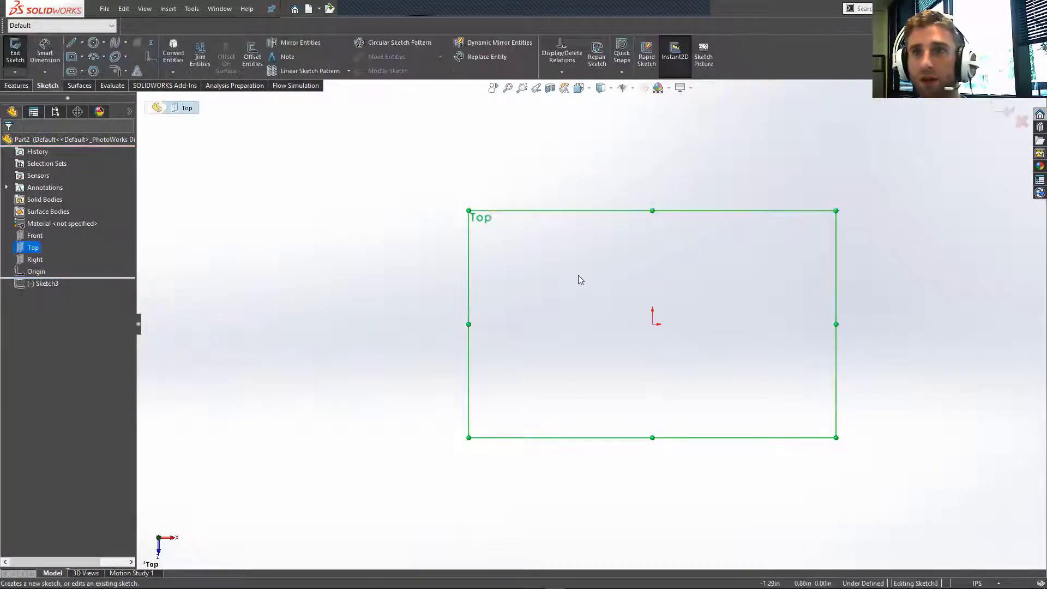
{"action": "left_click", "coordinate": [71, 72]}
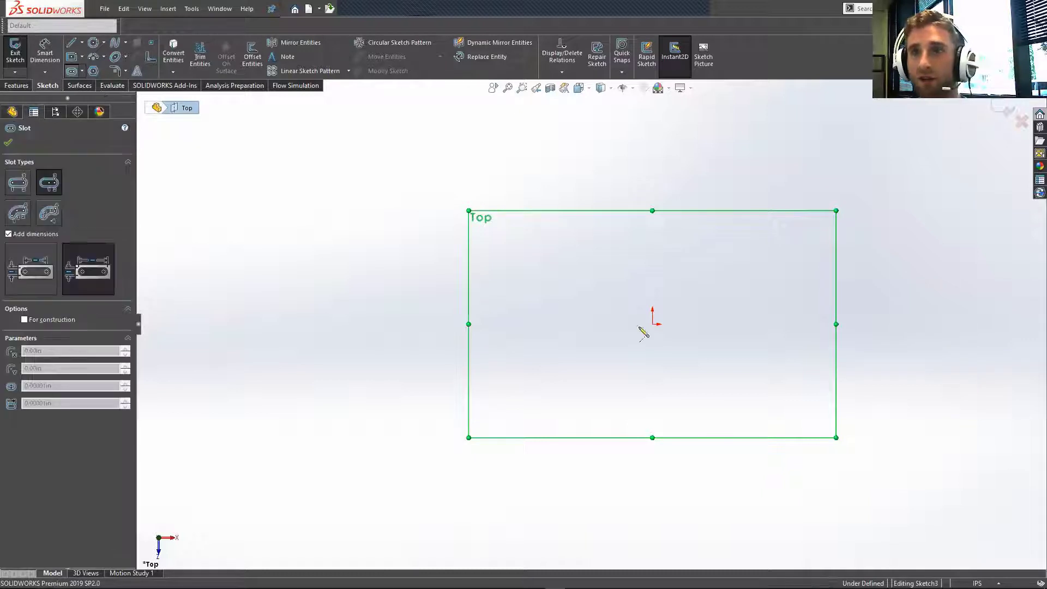
{"action": "left_click", "coordinate": [653, 325]}
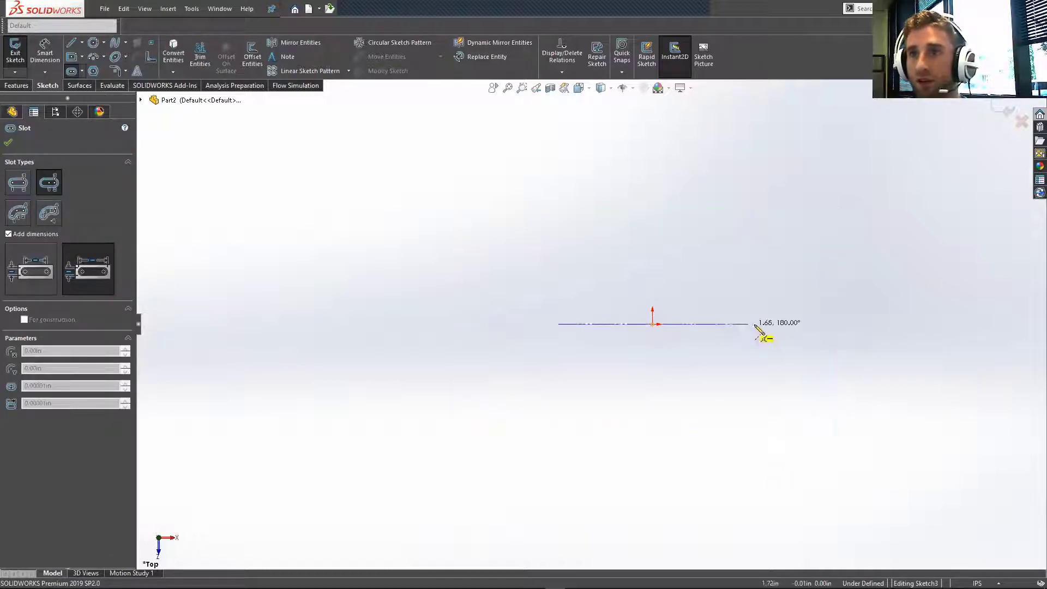
{"action": "left_click", "coordinate": [791, 325]}
{"action": "left_click", "coordinate": [806, 212]}
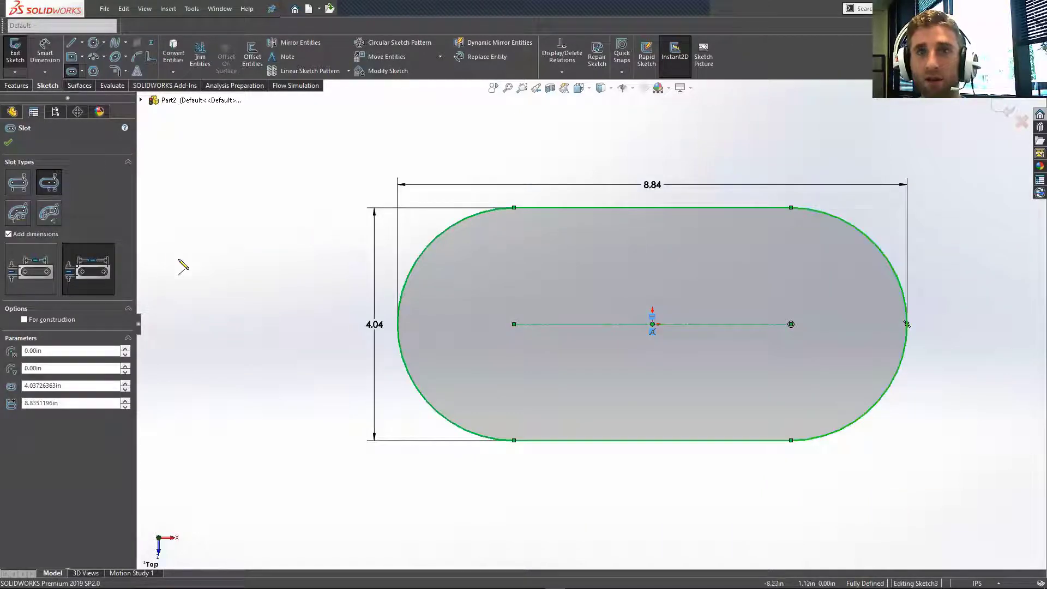
{"action": "key", "text": "Escape"}
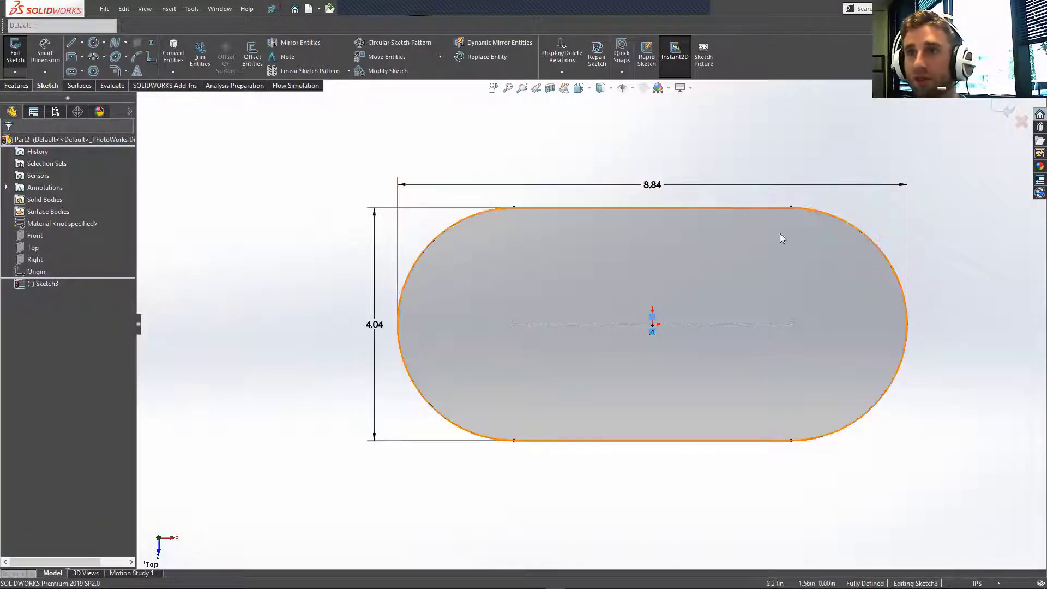
Step: Draw a vertical centerline joining the midpoints of the slot's upper and lower straight edges
{"action": "right_click_drag", "start_coordinate": [331, 241], "coordinate": [268, 281]}
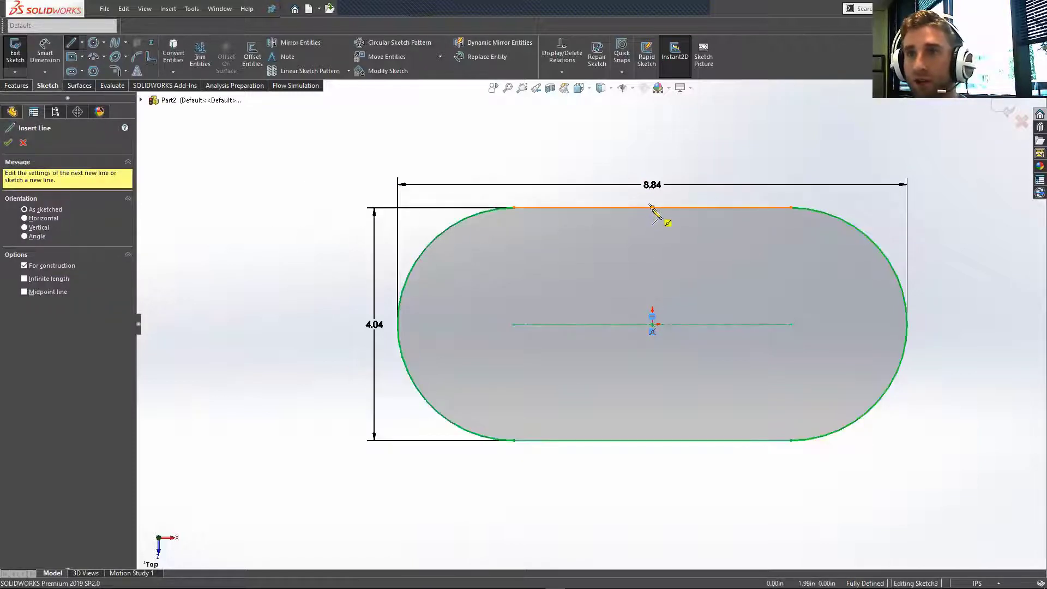
{"action": "left_click", "coordinate": [652, 208]}
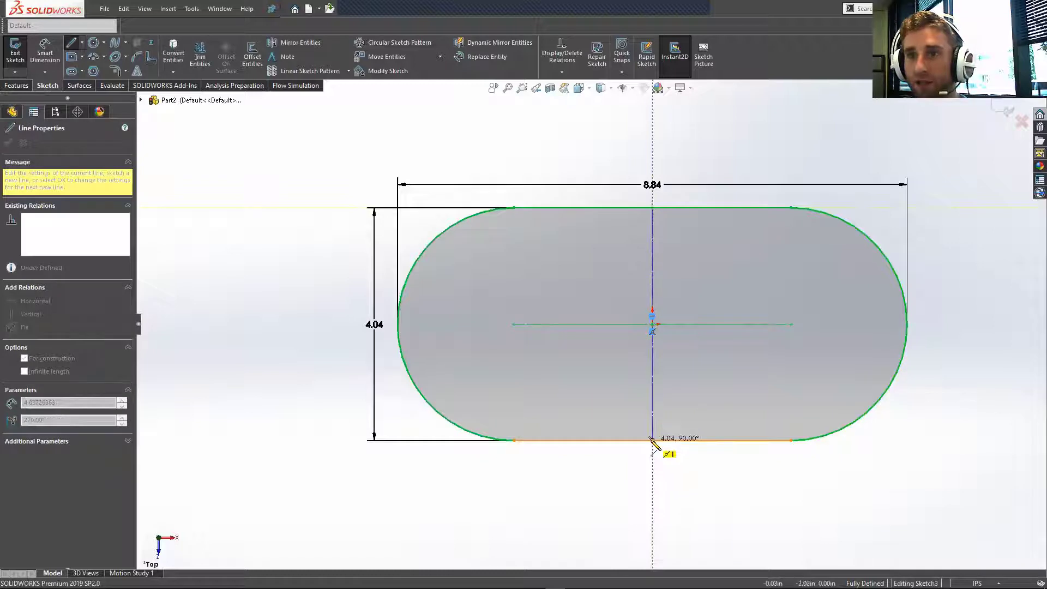
{"action": "double_click", "coordinate": [652, 440]}
{"action": "key", "text": "Escape"}
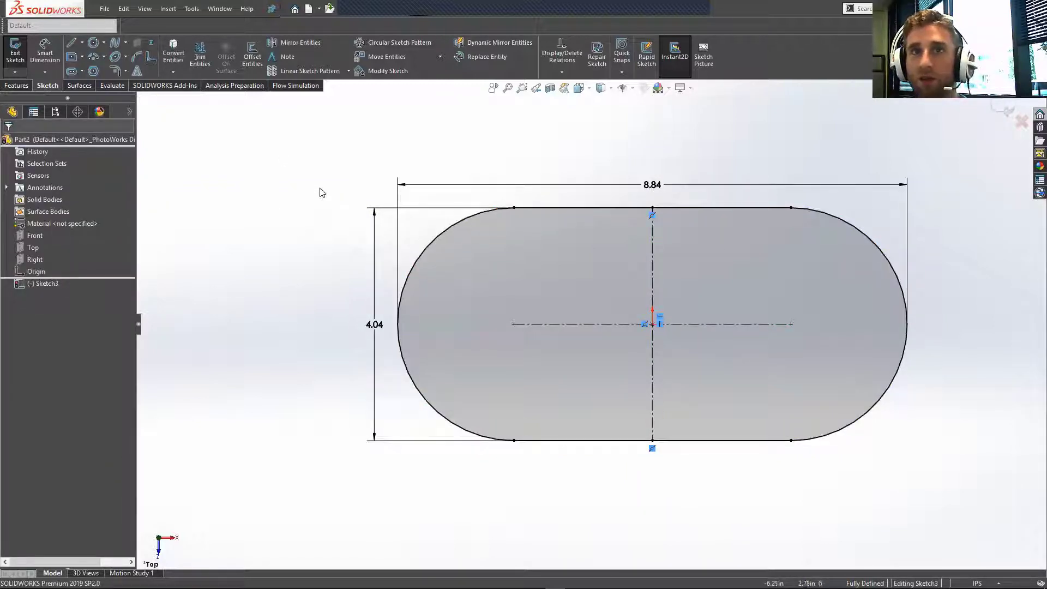
Step: Sketch a three-point arc with both endpoints on the slot's upper edge, bowing down into the slot across the vertical centerline
{"action": "key", "text": "s"}
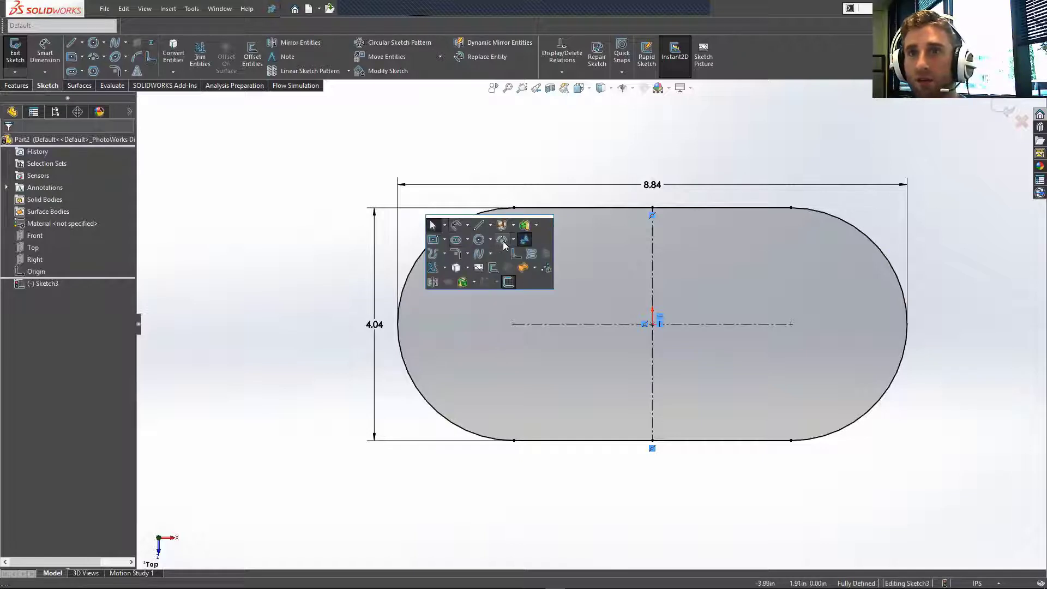
{"action": "left_click", "coordinate": [503, 241]}
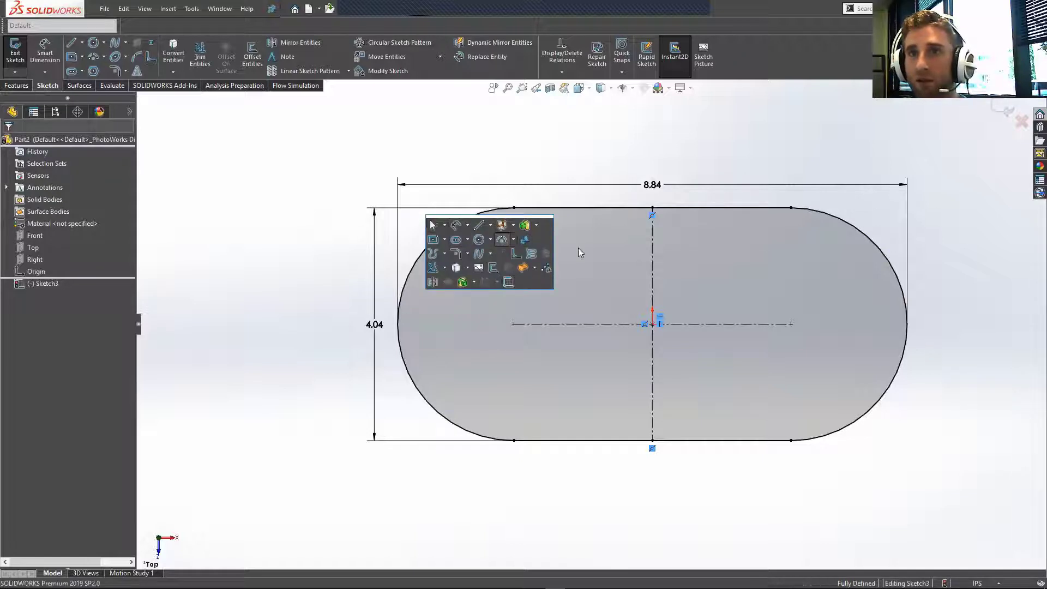
{"action": "left_click", "coordinate": [731, 209]}
{"action": "left_click", "coordinate": [562, 209]}
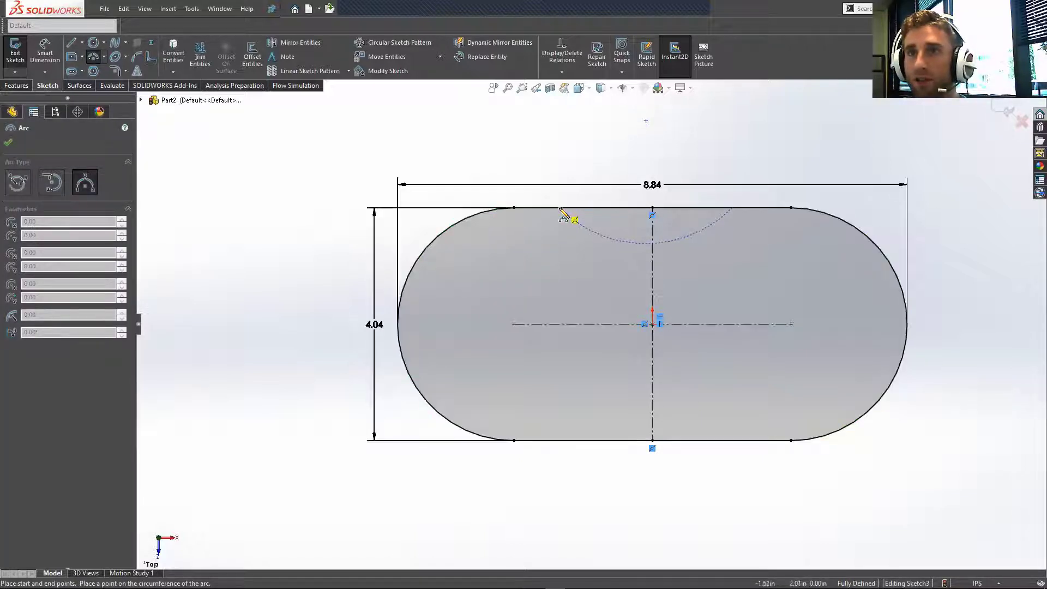
{"action": "left_click", "coordinate": [634, 229]}
{"action": "key", "text": "Escape"}
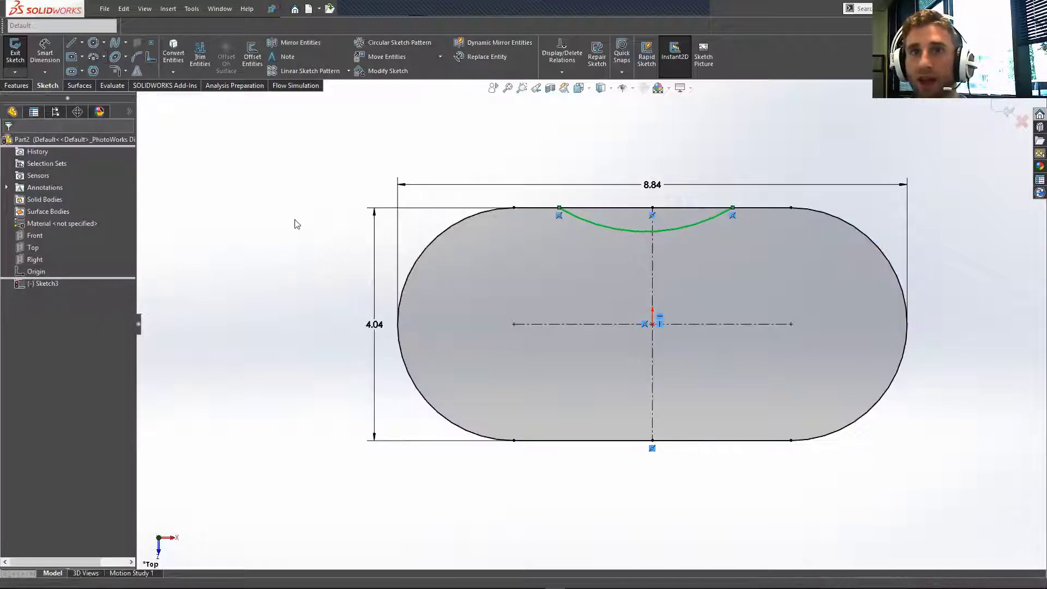
Step: Draw a short centerline from the midpoint of the slot's upper edge to the arc's midpoint and make it vertical
{"action": "right_click_drag", "start_coordinate": [295, 220], "coordinate": [222, 268]}
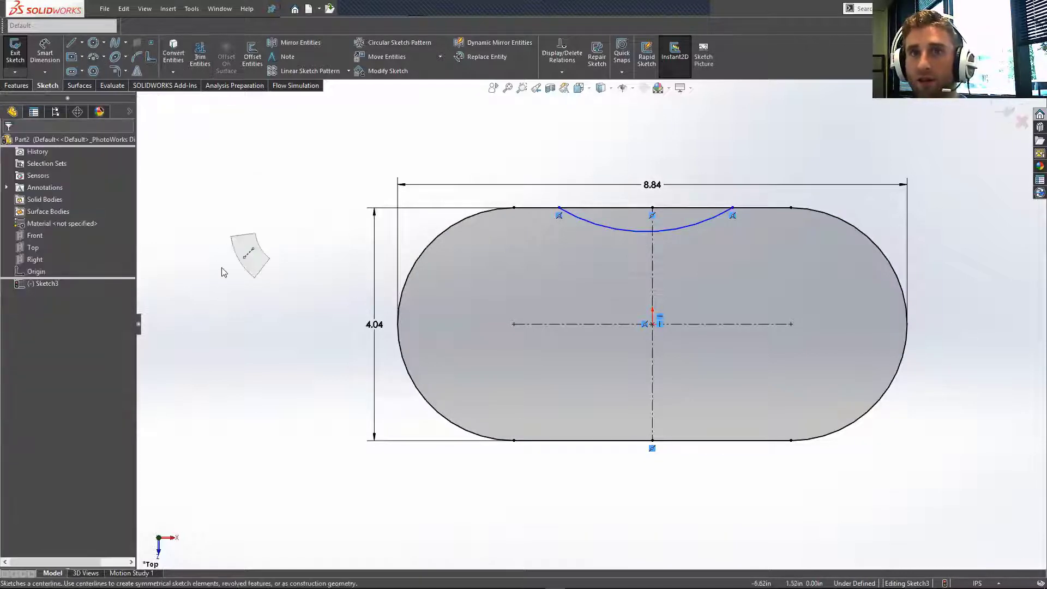
{"action": "left_click", "coordinate": [652, 207]}
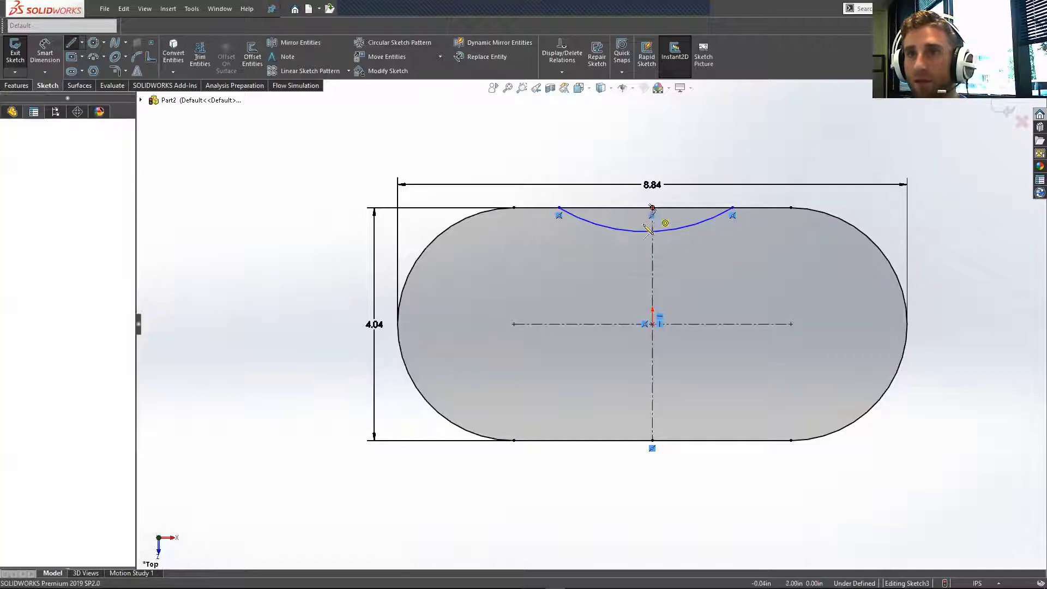
{"action": "left_click", "coordinate": [646, 231]}
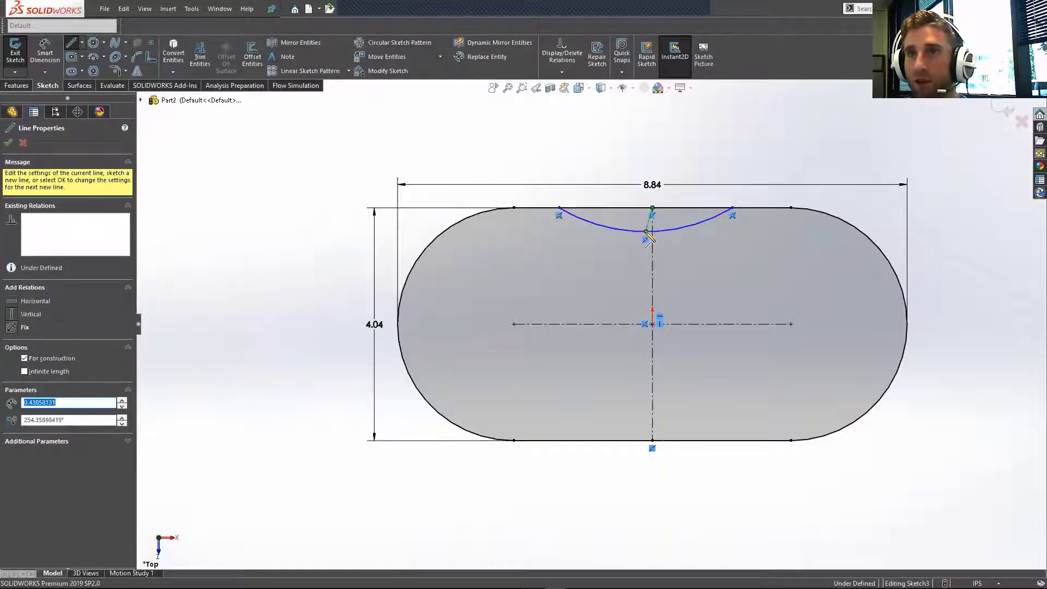
{"action": "scroll", "coordinate": [653, 218], "scroll_direction": "down", "scroll_amount": 2}
{"action": "key", "text": "Escape"}
{"action": "left_click", "coordinate": [642, 237]}
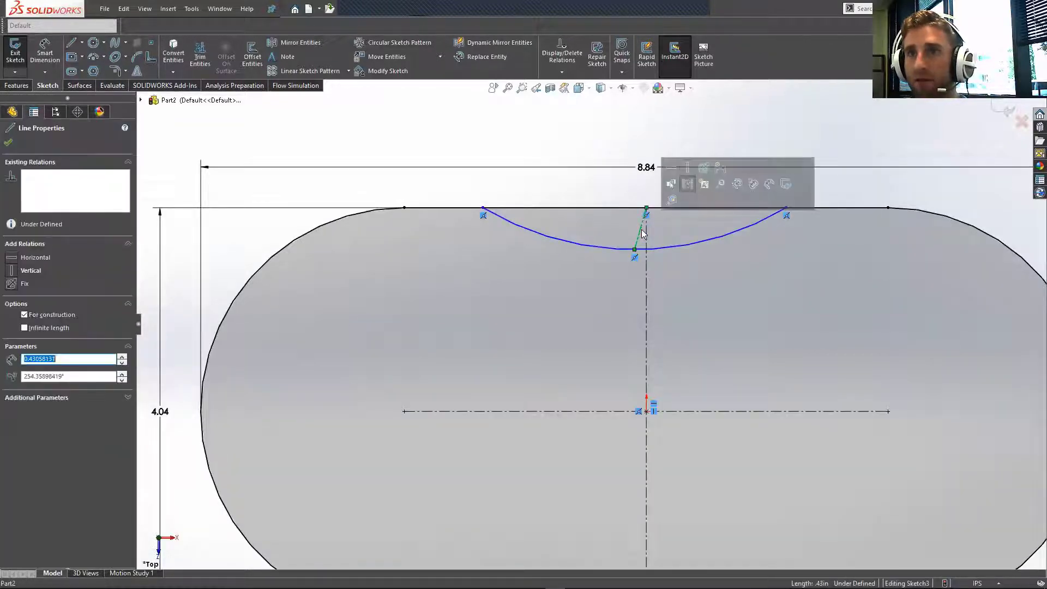
{"action": "left_click", "coordinate": [676, 172]}
{"action": "scroll", "coordinate": [722, 325], "scroll_direction": "up", "scroll_amount": 2}
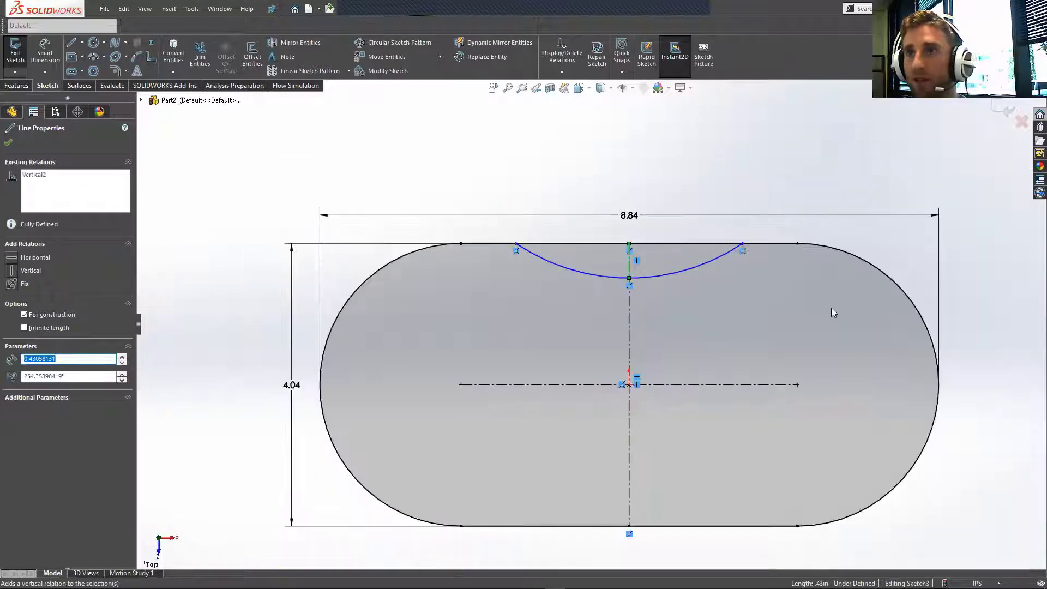
Step: Dimension the short vertical centerline at the arc and set its length to 0.375 in
{"action": "right_click_drag", "start_coordinate": [996, 399], "coordinate": [983, 229]}
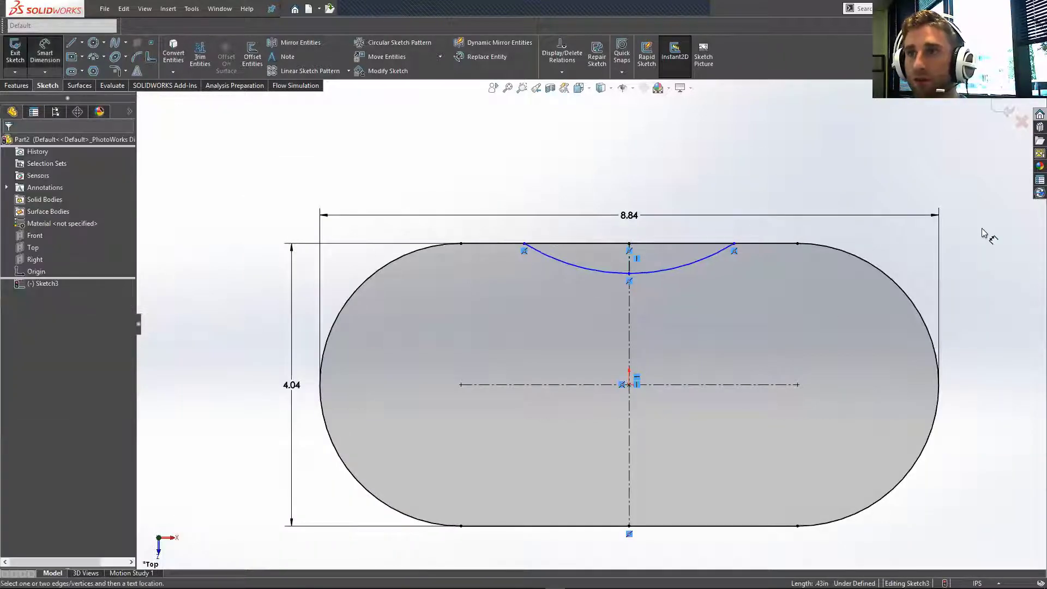
{"action": "left_click", "coordinate": [631, 263]}
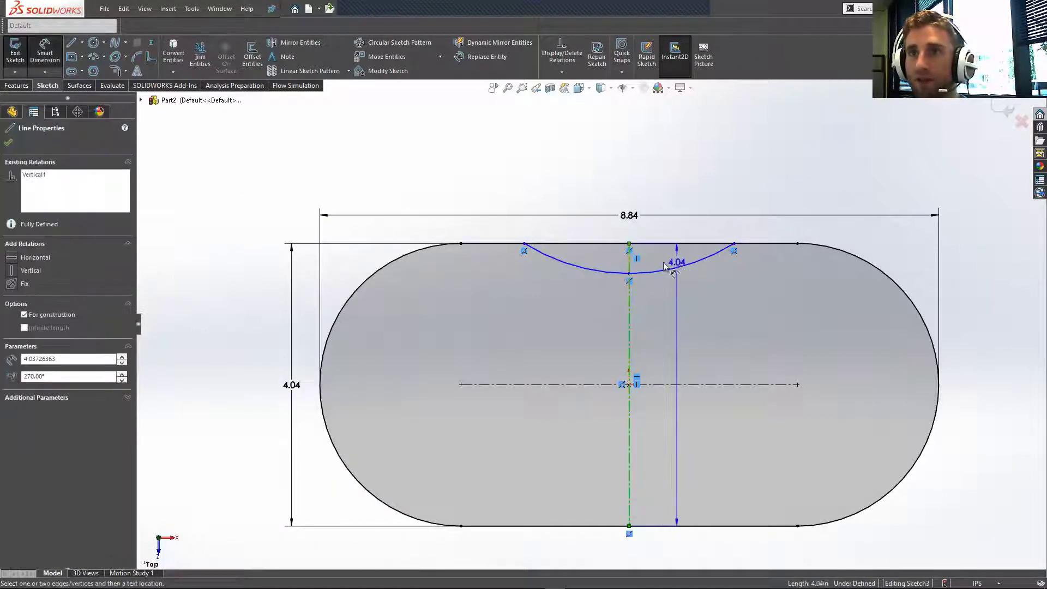
{"action": "key", "text": "Escape"}
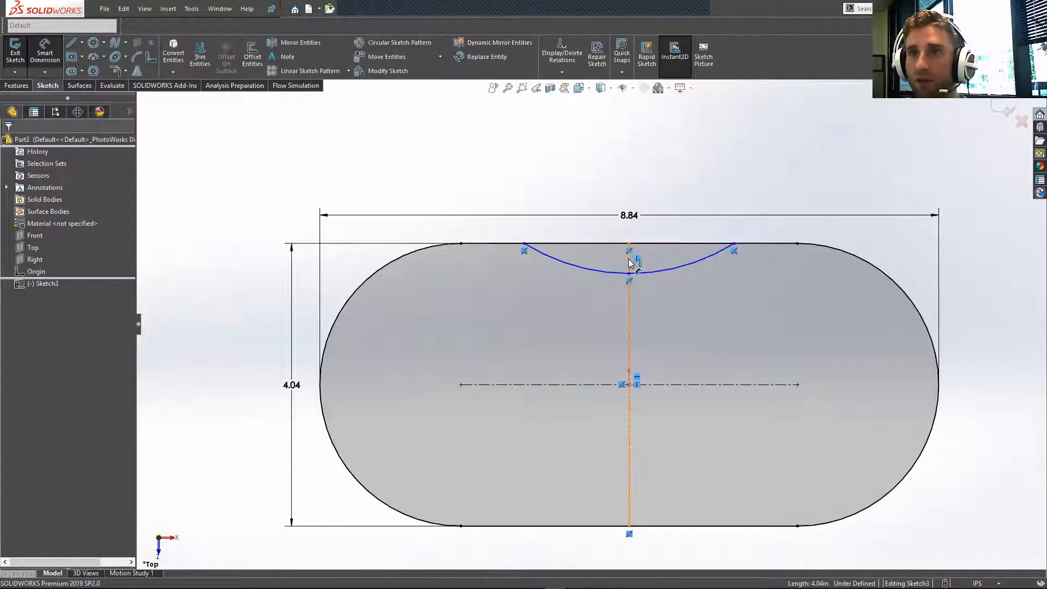
{"action": "right_click", "coordinate": [630, 263]}
{"action": "left_click", "coordinate": [663, 262]}
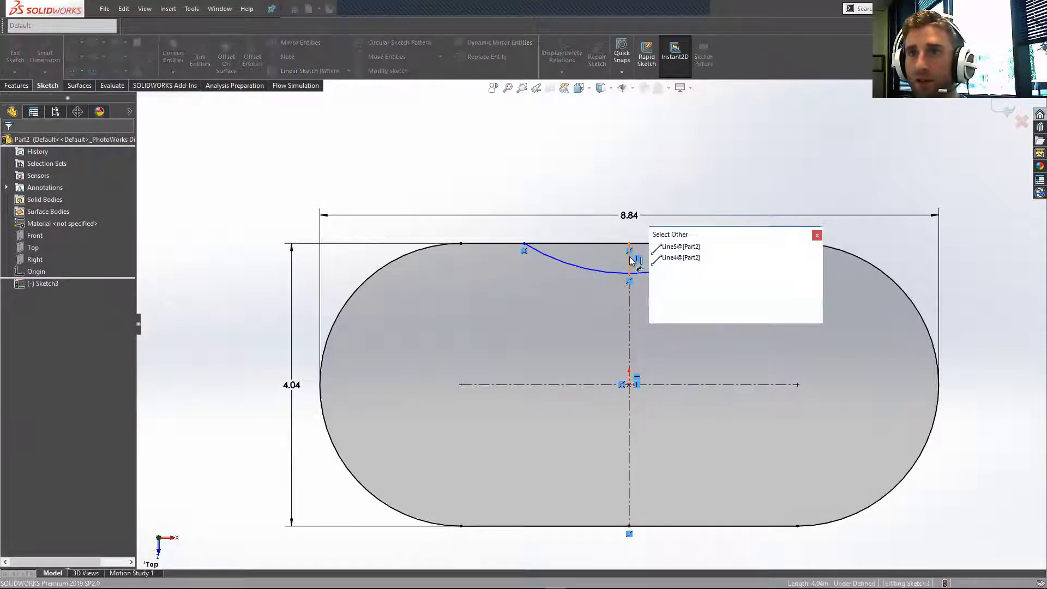
{"action": "left_click", "coordinate": [665, 248]}
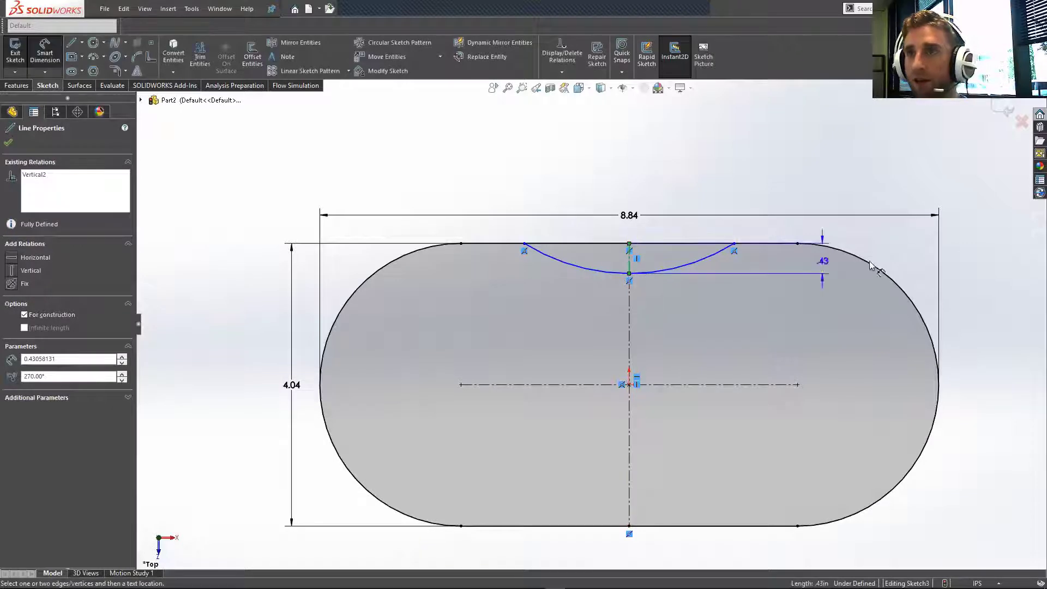
{"action": "left_click", "coordinate": [967, 262]}
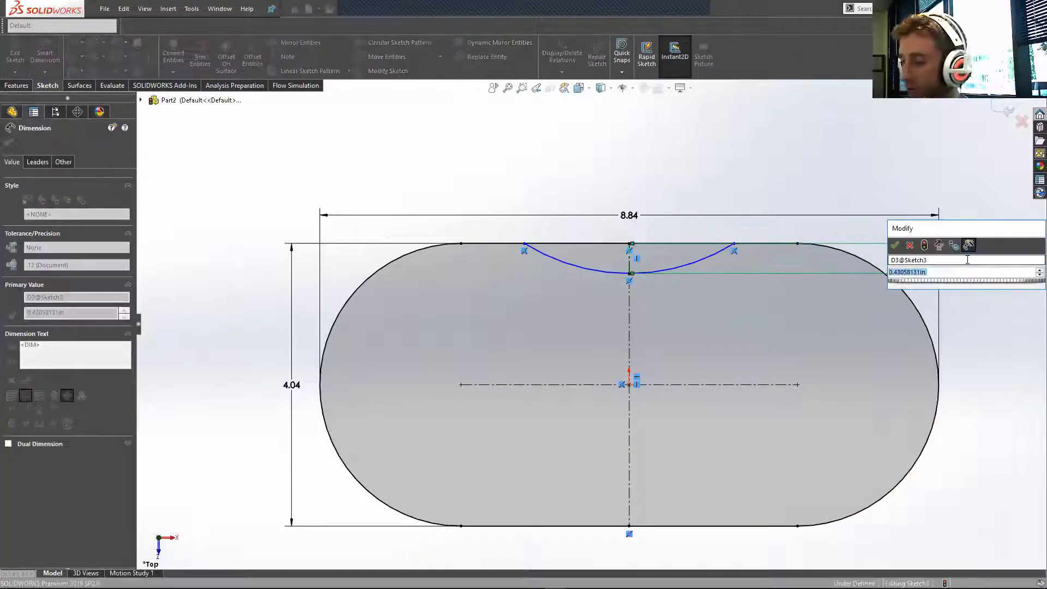
{"action": "type", "text": ".375"}
{"action": "key", "text": "Return"}
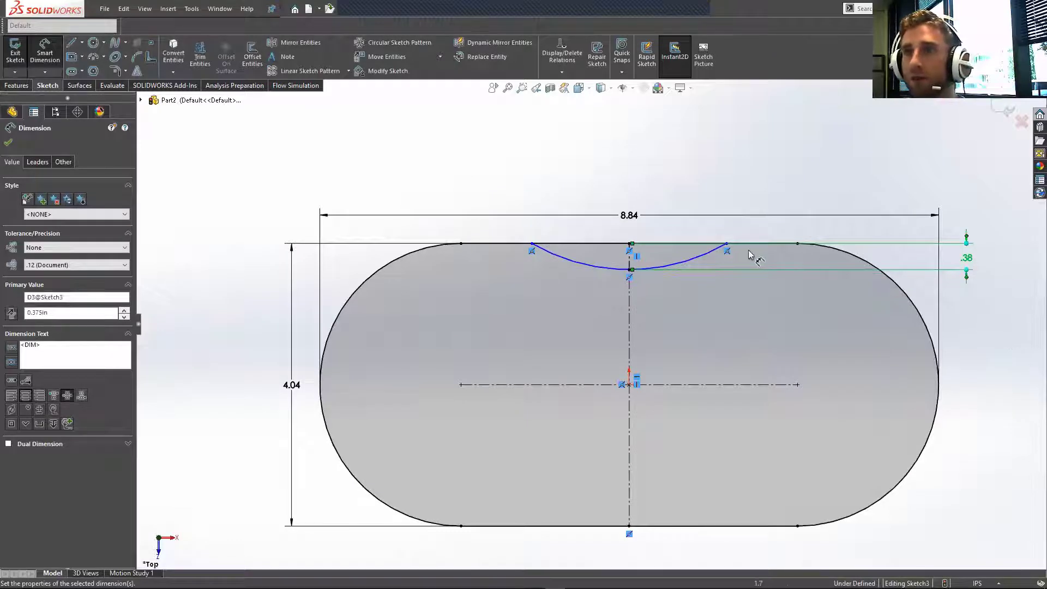
Step: Dimension the distance from the arc's right endpoint to the right end of the slot's upper edge as 0.75 in
{"action": "left_click", "coordinate": [727, 244]}
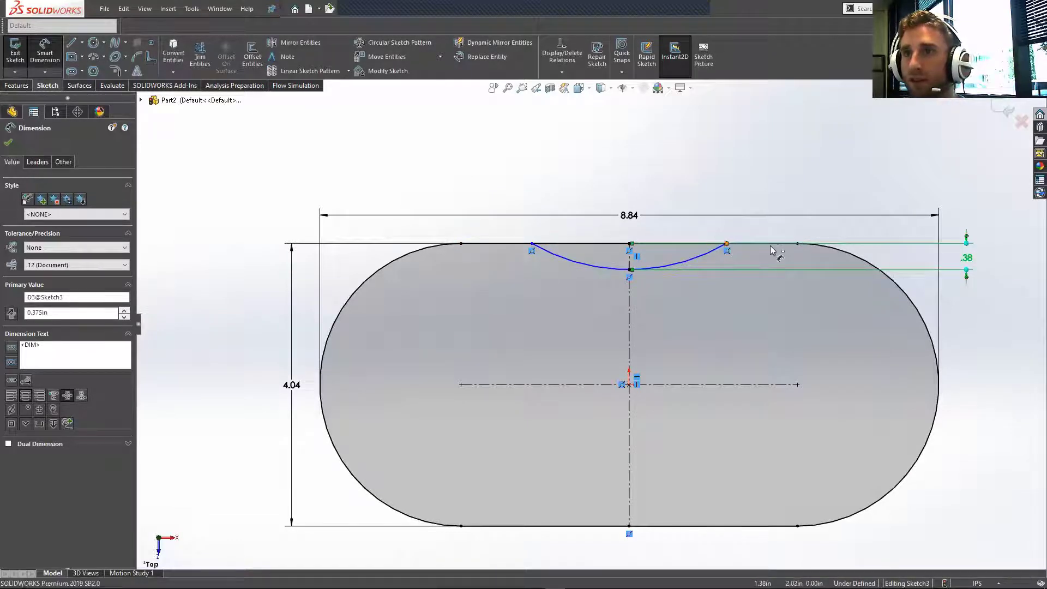
{"action": "left_click", "coordinate": [797, 244]}
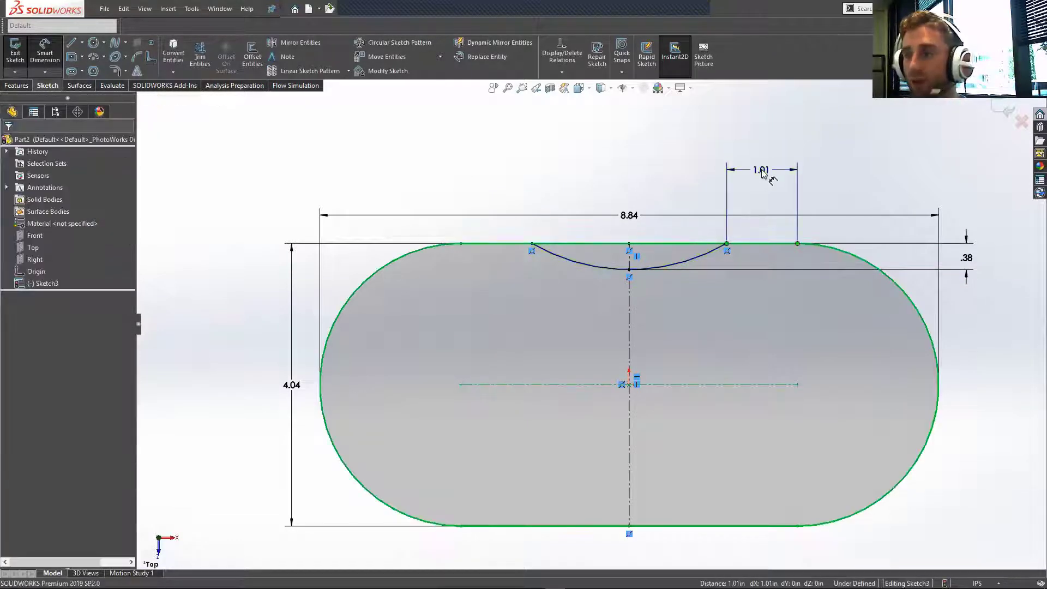
{"action": "left_click", "coordinate": [762, 173]}
{"action": "type", "text": "0.75"}
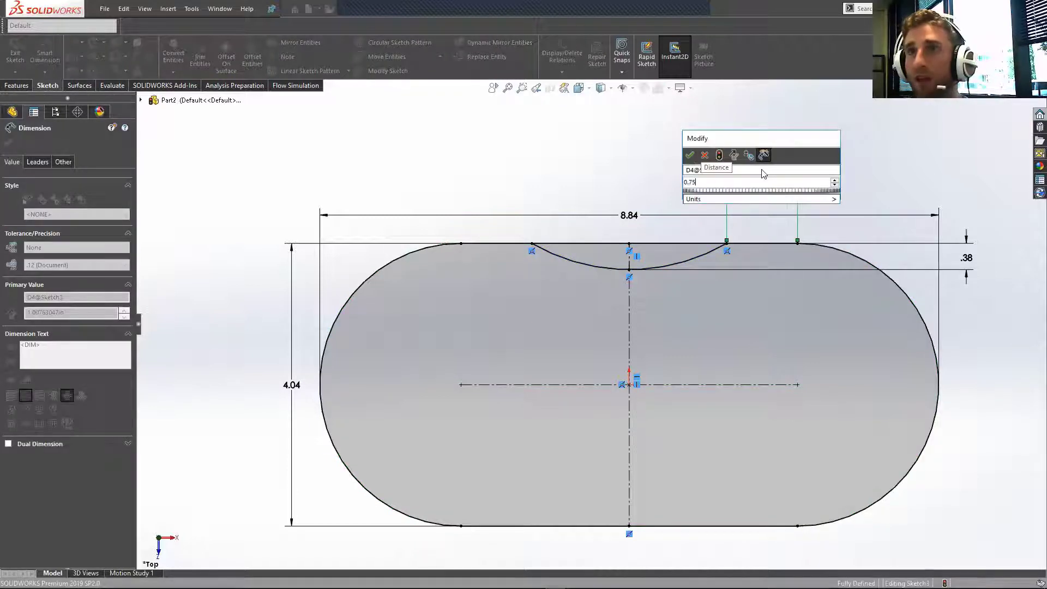
{"action": "key", "text": "Return"}
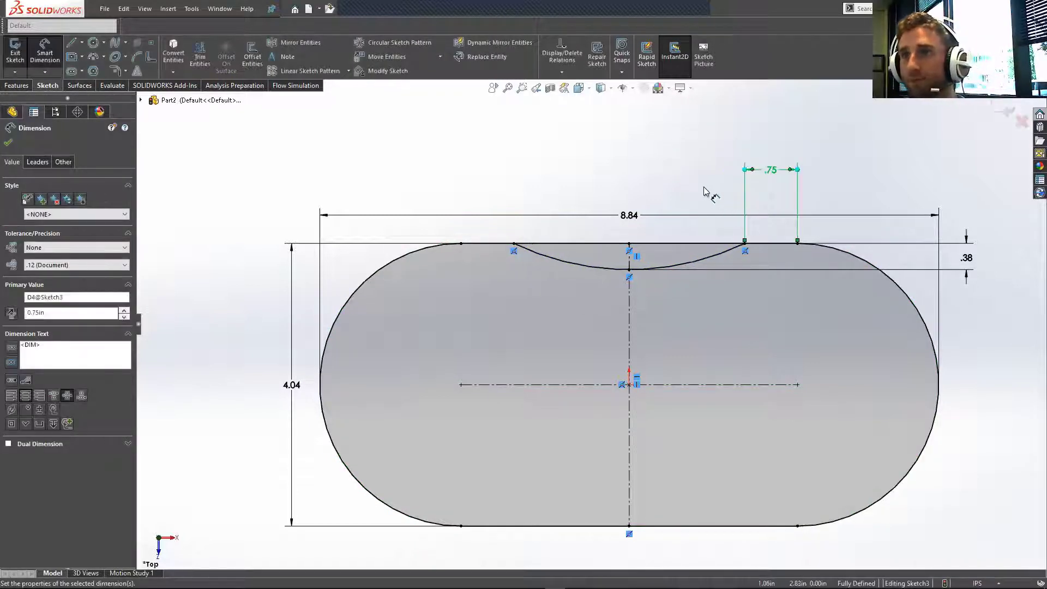
{"action": "key", "text": "Escape"}
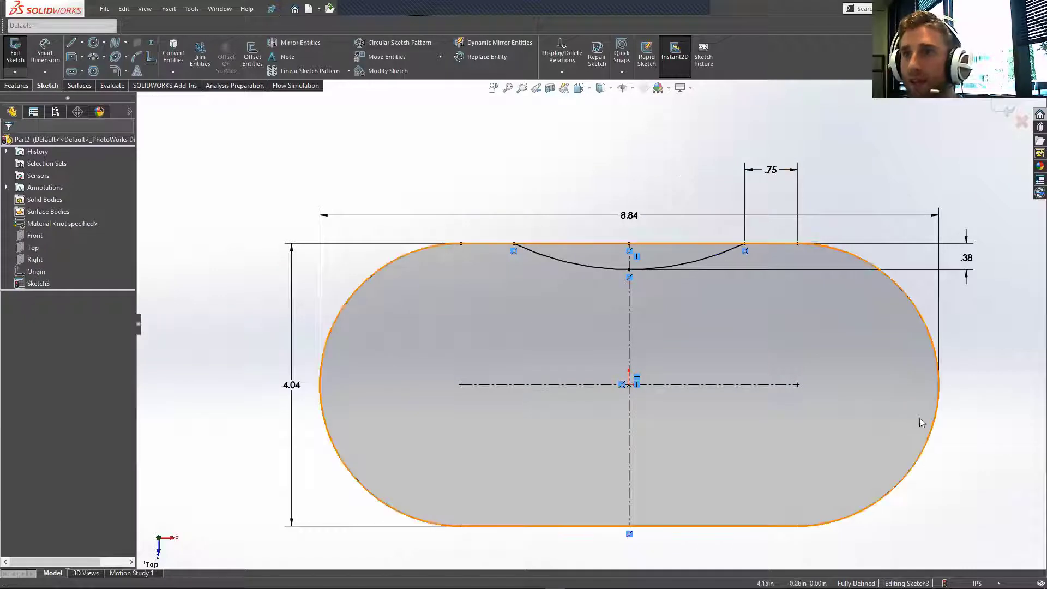
Step: Use Power Trim to extend the slot's horizontal centerline just past its right end arc, accepting that the slot entity is destroyed
{"action": "right_click_drag", "start_coordinate": [470, 141], "coordinate": [409, 203]}
{"action": "scroll", "coordinate": [597, 415], "scroll_direction": "up", "scroll_amount": 4}
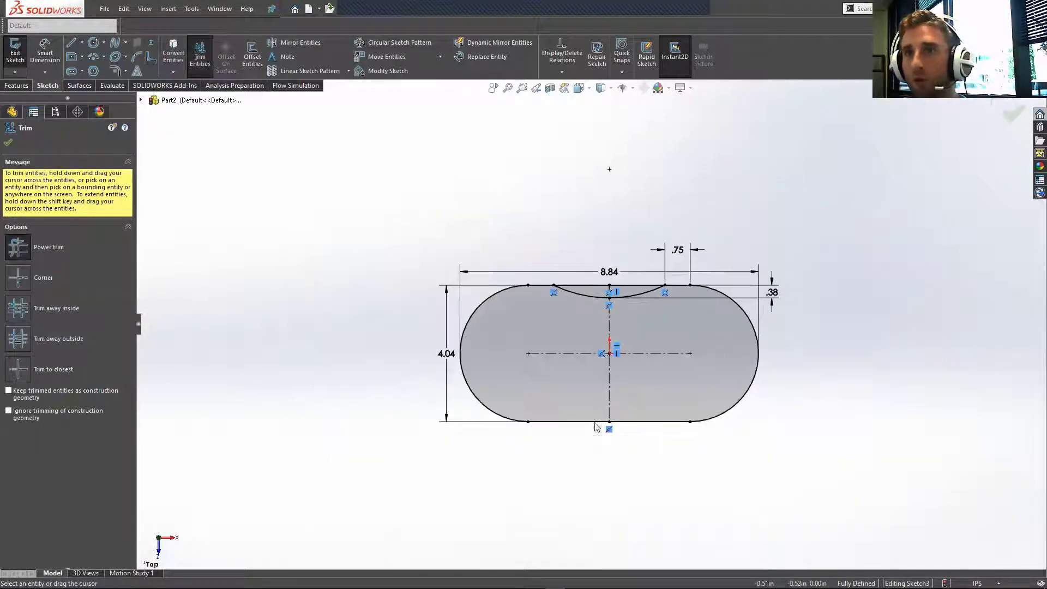
{"action": "left_click", "coordinate": [690, 353]}
{"action": "left_click", "coordinate": [763, 354]}
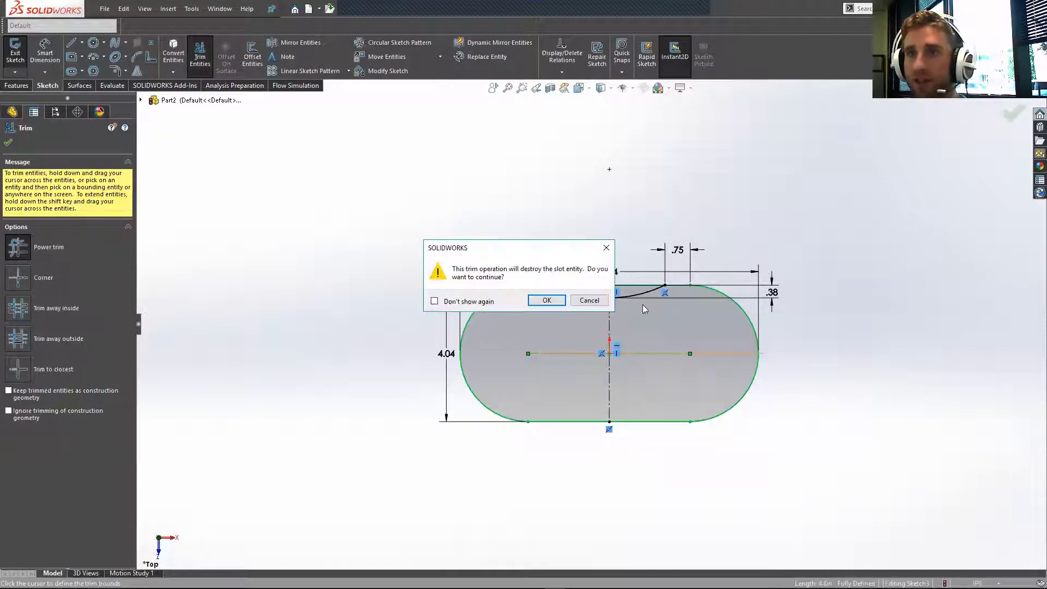
{"action": "left_click", "coordinate": [546, 302]}
{"action": "scroll", "coordinate": [664, 360], "scroll_direction": "down", "scroll_amount": 3}
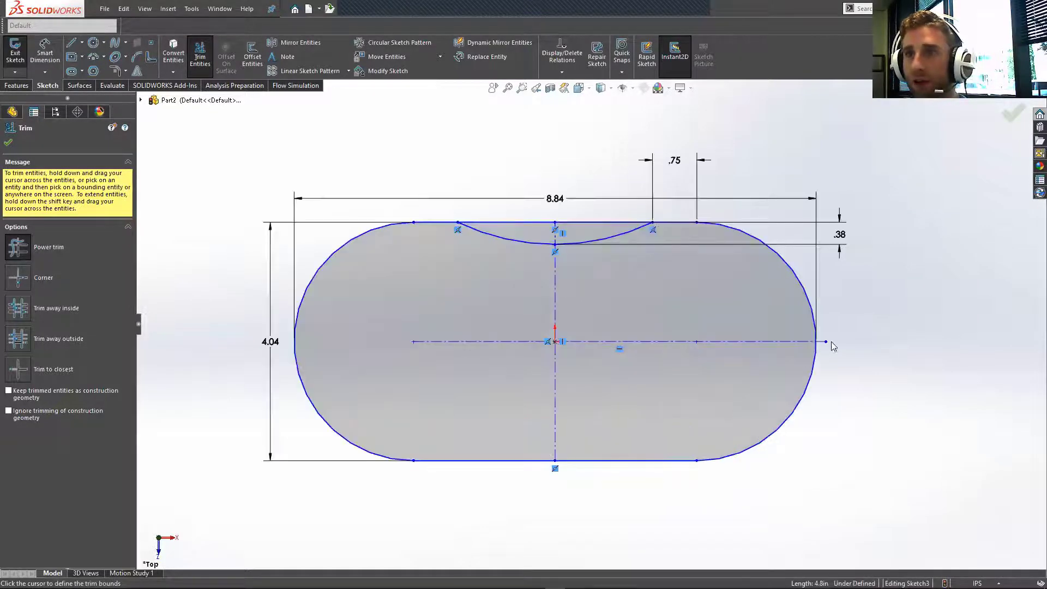
{"action": "left_click_drag", "start_coordinate": [828, 342], "coordinate": [825, 353]}
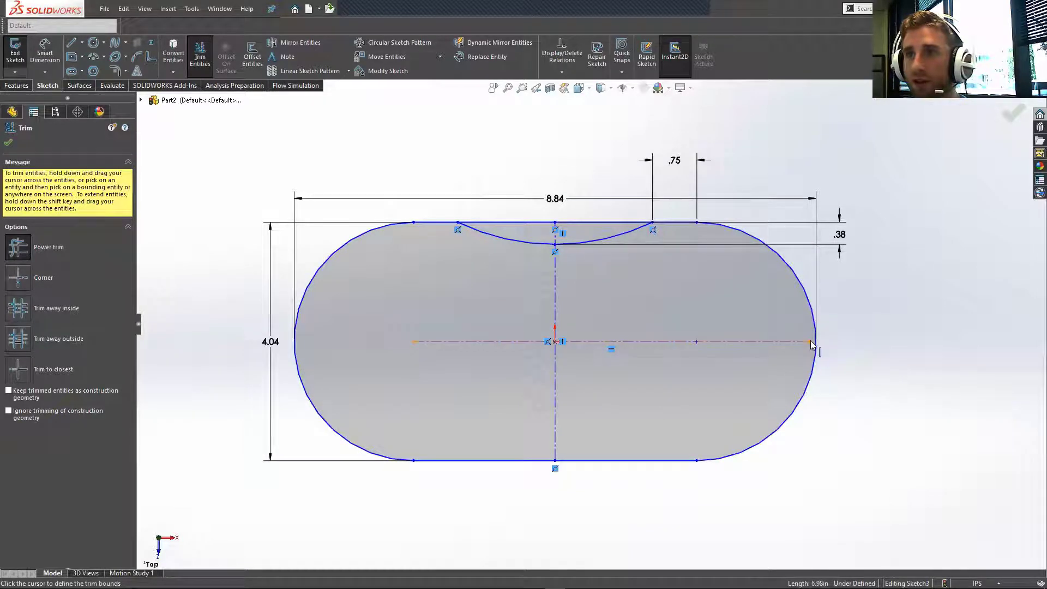
{"action": "key", "text": "ctrl+z"}
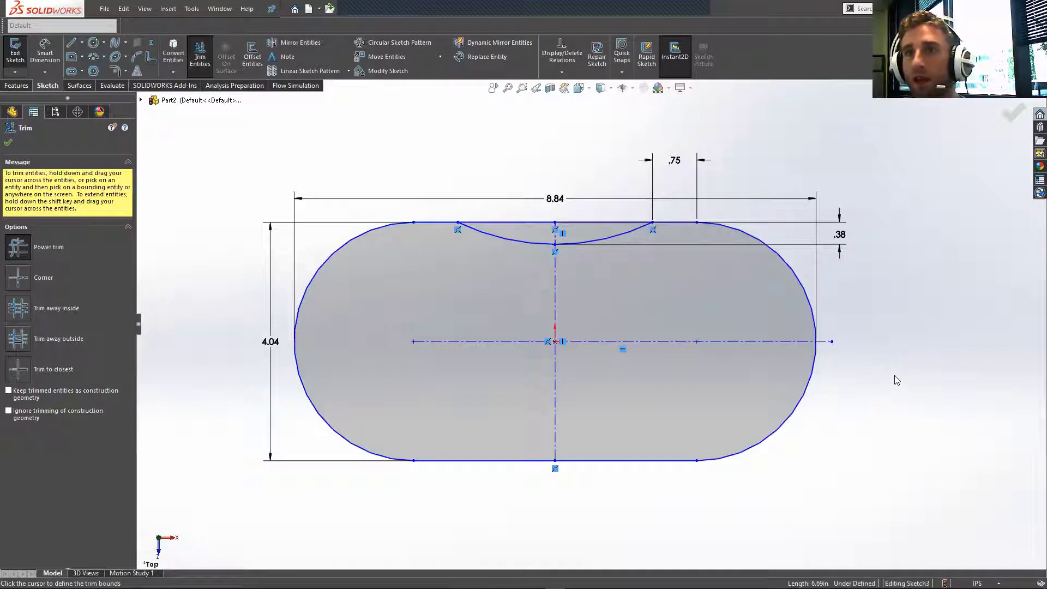
Step: Power-trim away the slot geometry below the horizontal centerline and left of the vertical centerline, leaving only the upper-right quarter
{"action": "mouse_move", "coordinate": [819, 393]}
{"action": "left_mouse_down"}
{"action": "mouse_move", "coordinate": [697, 427]}
{"action": "mouse_move", "coordinate": [605, 482]}
{"action": "left_mouse_up"}
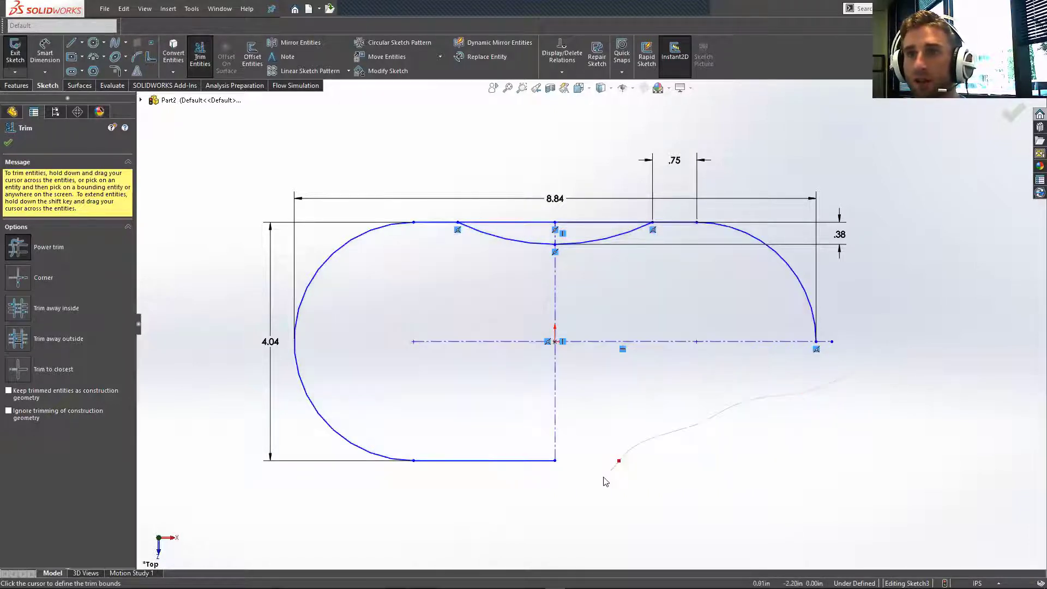
{"action": "left_click_drag", "start_coordinate": [554, 397], "coordinate": [472, 492]}
{"action": "left_click_drag", "start_coordinate": [492, 313], "coordinate": [513, 221]}
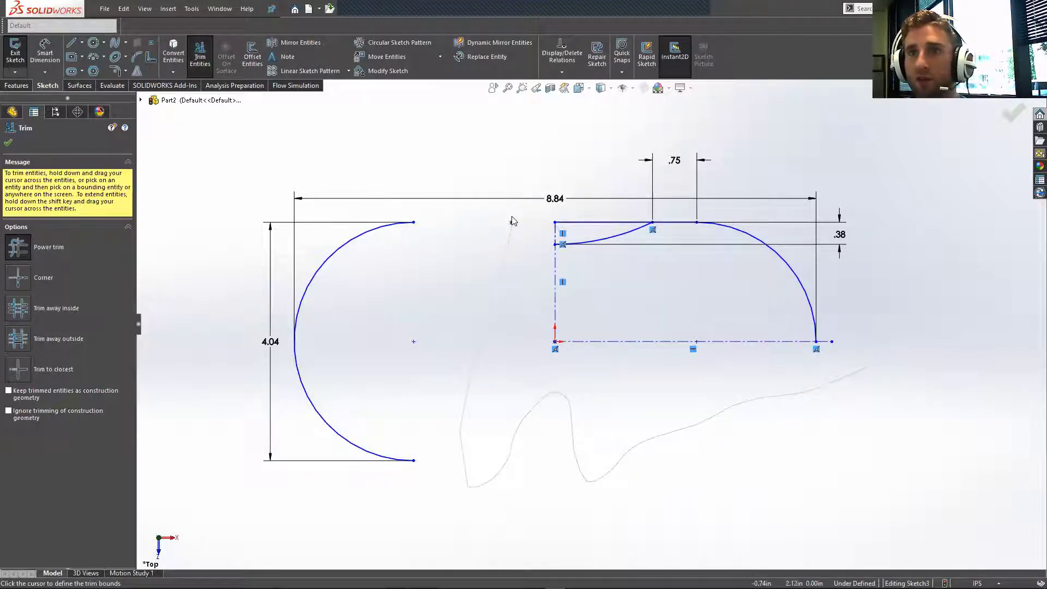
{"action": "mouse_move", "coordinate": [396, 217]}
{"action": "left_mouse_down"}
{"action": "mouse_move", "coordinate": [343, 351]}
{"action": "mouse_move", "coordinate": [345, 445]}
{"action": "left_mouse_up"}
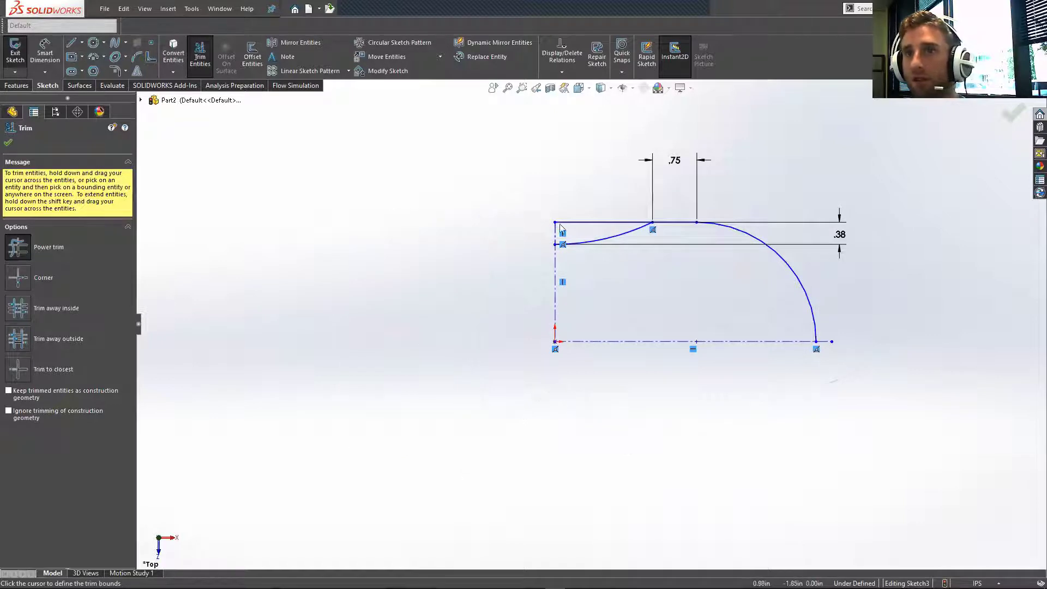
Step: Trim the straight segment above the concave arc and the bit of horizontal centerline extending past the right end arc
{"action": "left_click_drag", "start_coordinate": [576, 222], "coordinate": [583, 222]}
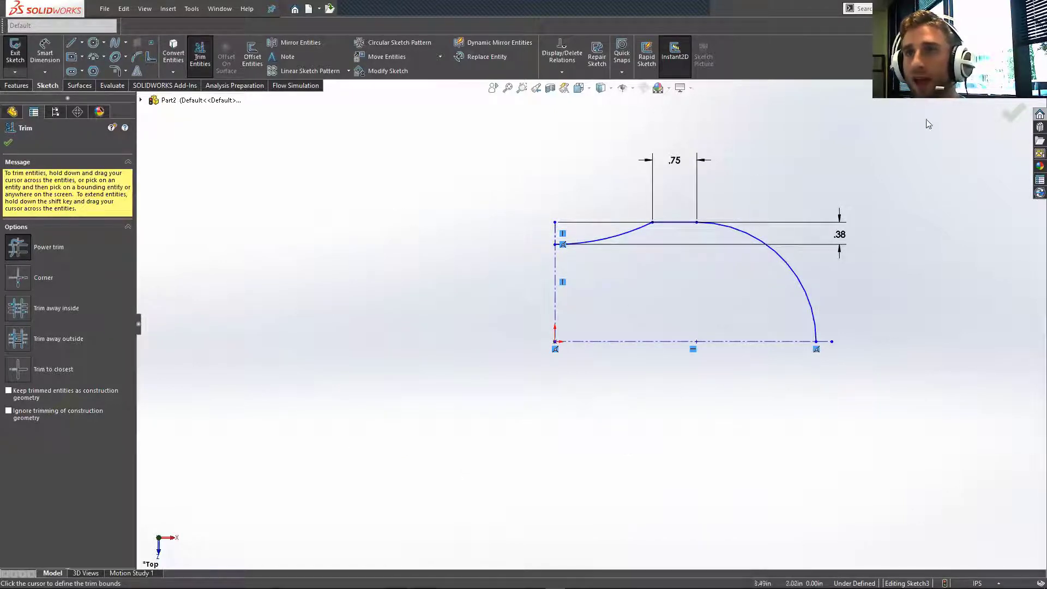
{"action": "left_click", "coordinate": [1014, 112]}
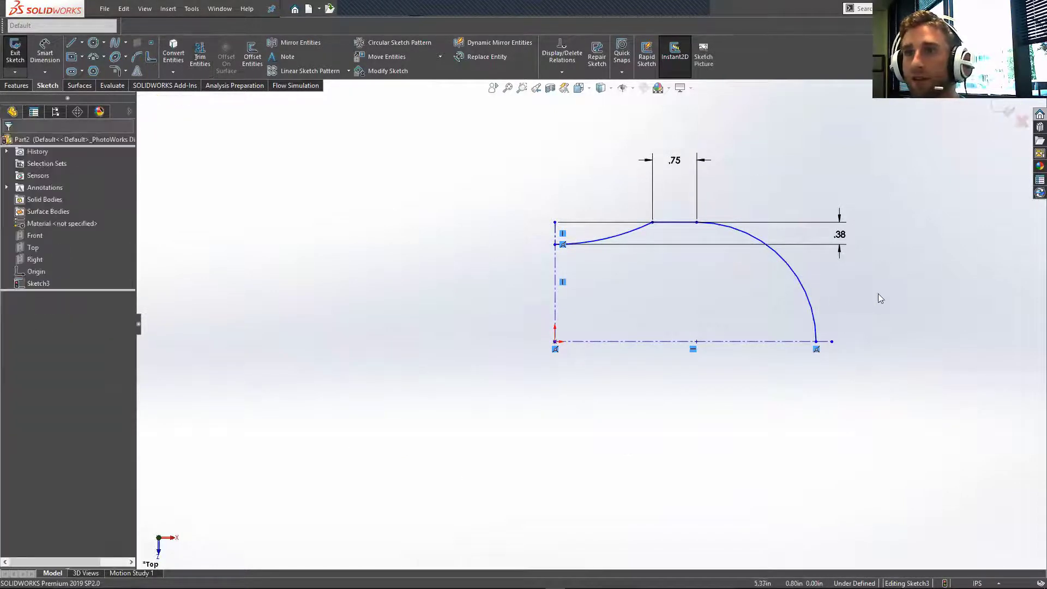
{"action": "right_click_drag", "start_coordinate": [890, 309], "coordinate": [840, 338]}
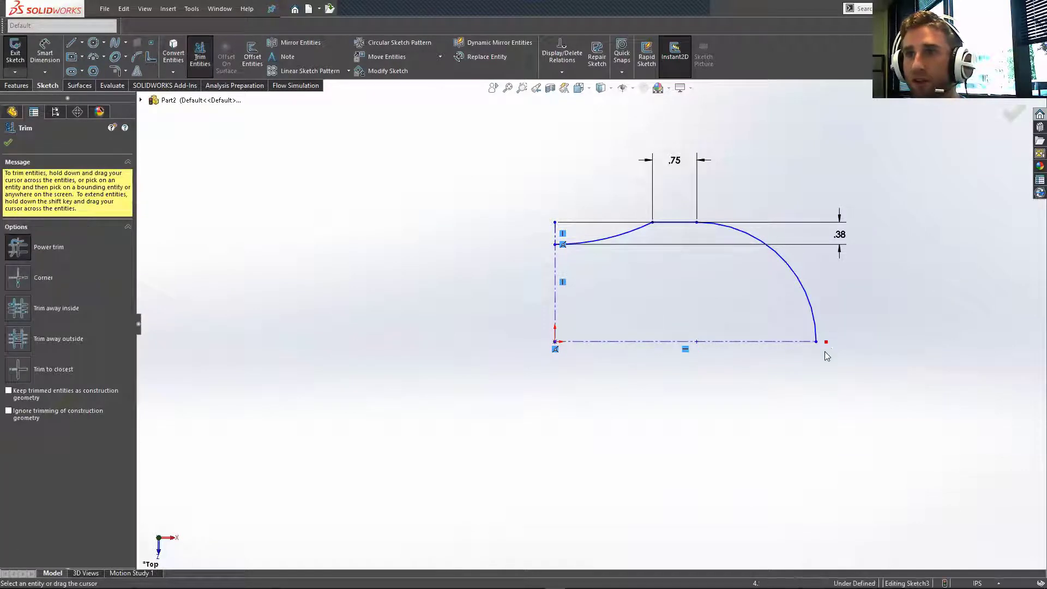
{"action": "left_click", "coordinate": [1022, 113]}
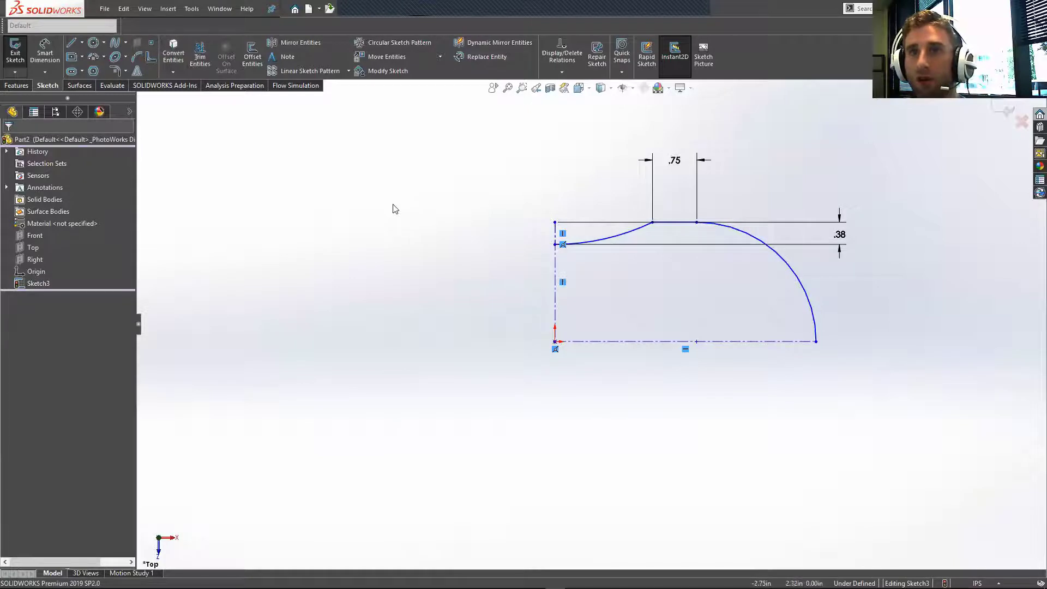
Step: Fillet the corner between the concave arc and the flat upper edge with a 1.00 in radius and move its radius dimension clear
{"action": "key", "text": "s"}
{"action": "left_click", "coordinate": [590, 240]}
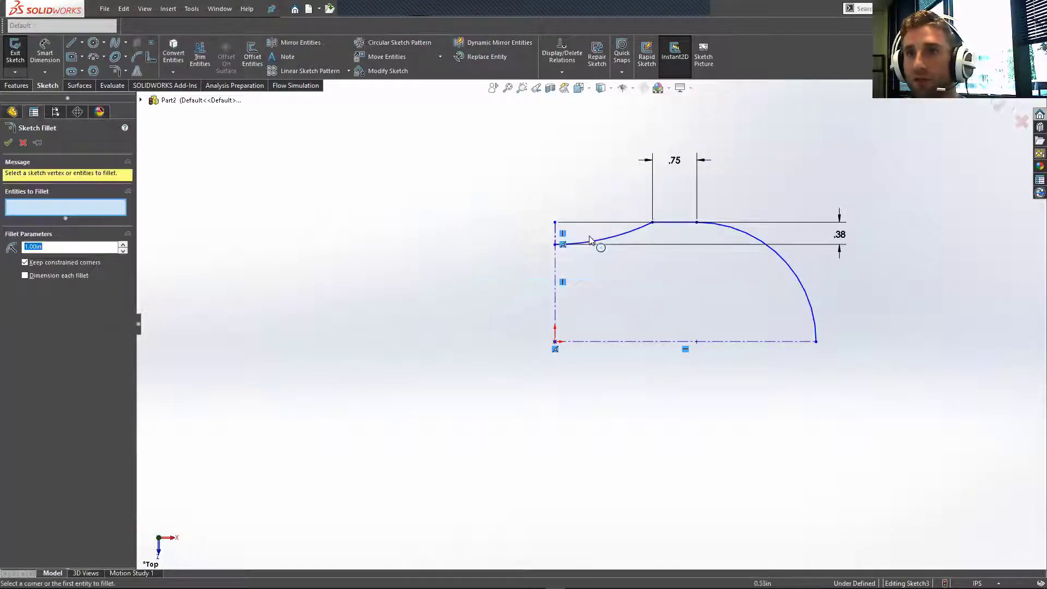
{"action": "left_click", "coordinate": [657, 226]}
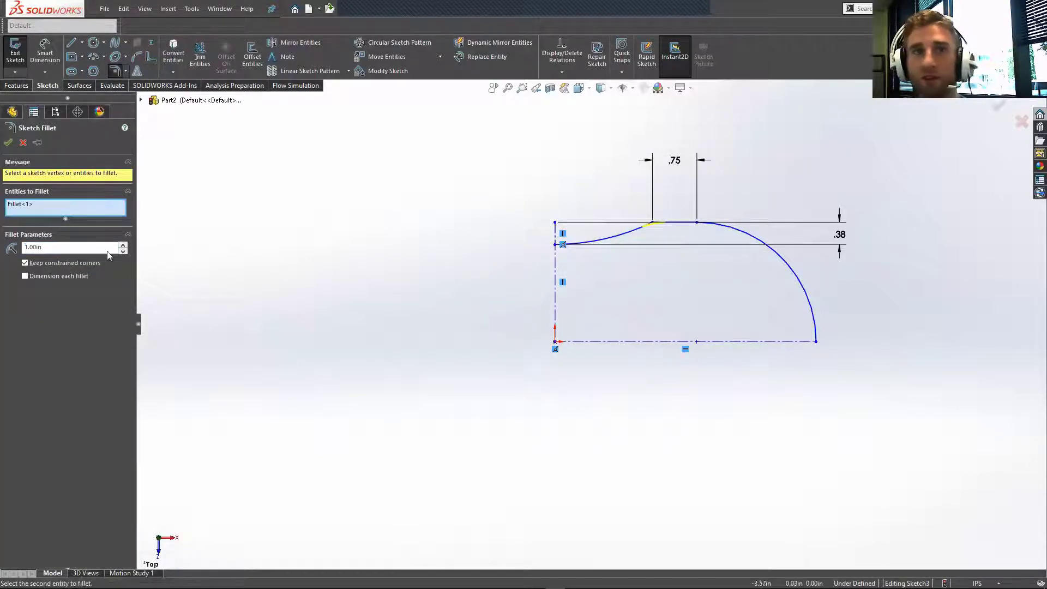
{"action": "left_click", "coordinate": [8, 143]}
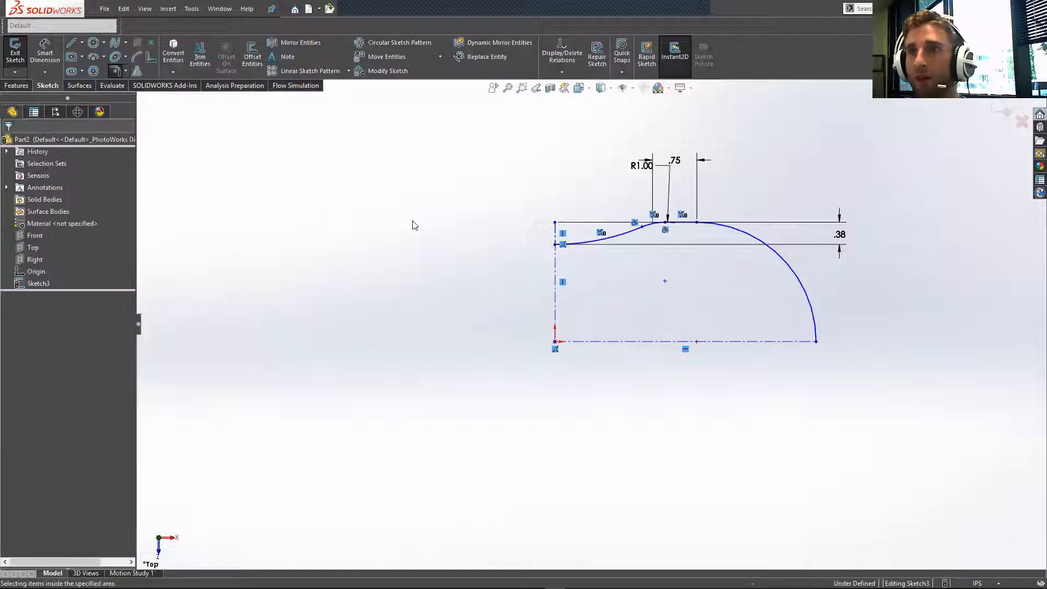
{"action": "left_click_drag", "start_coordinate": [640, 173], "coordinate": [602, 168]}
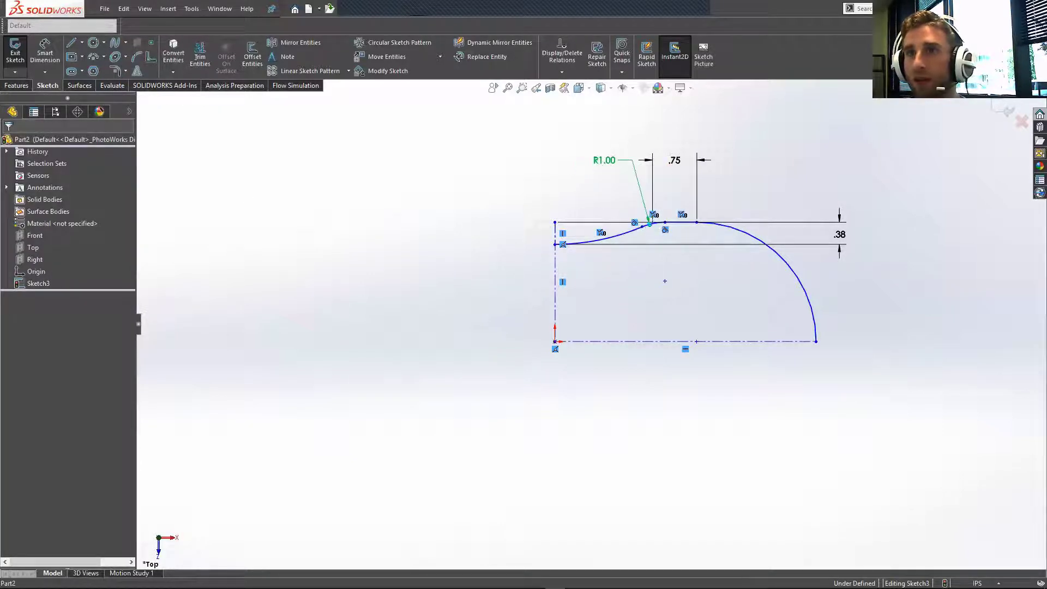
{"action": "left_click", "coordinate": [504, 310]}
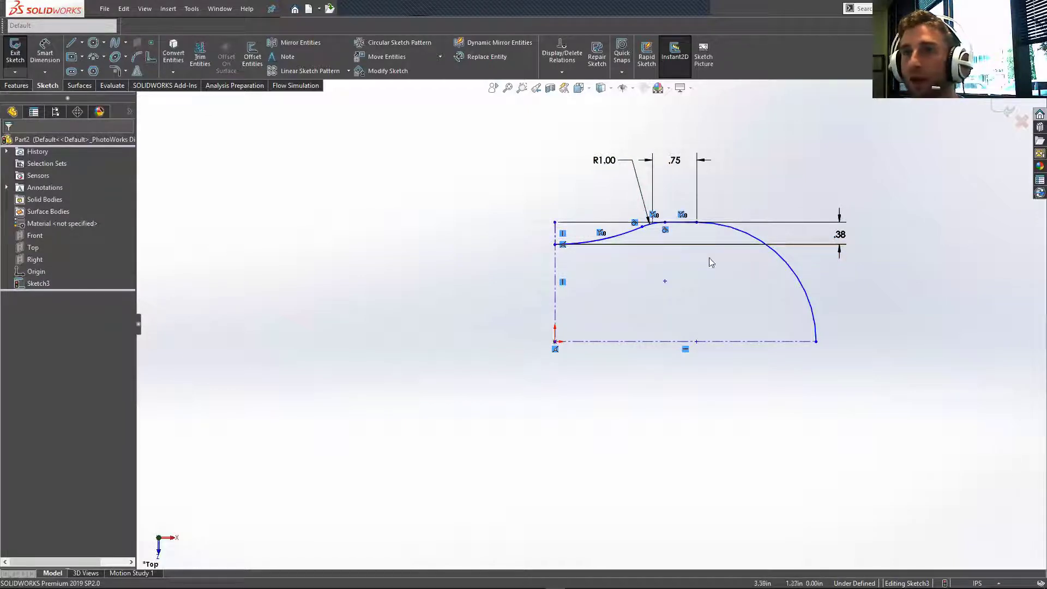
Step: Make the flat upper edge tangent to the right end arc, and draw a vertical centerline about 0.58 in down from the arc's lower endpoint
{"action": "left_click", "coordinate": [697, 223]}
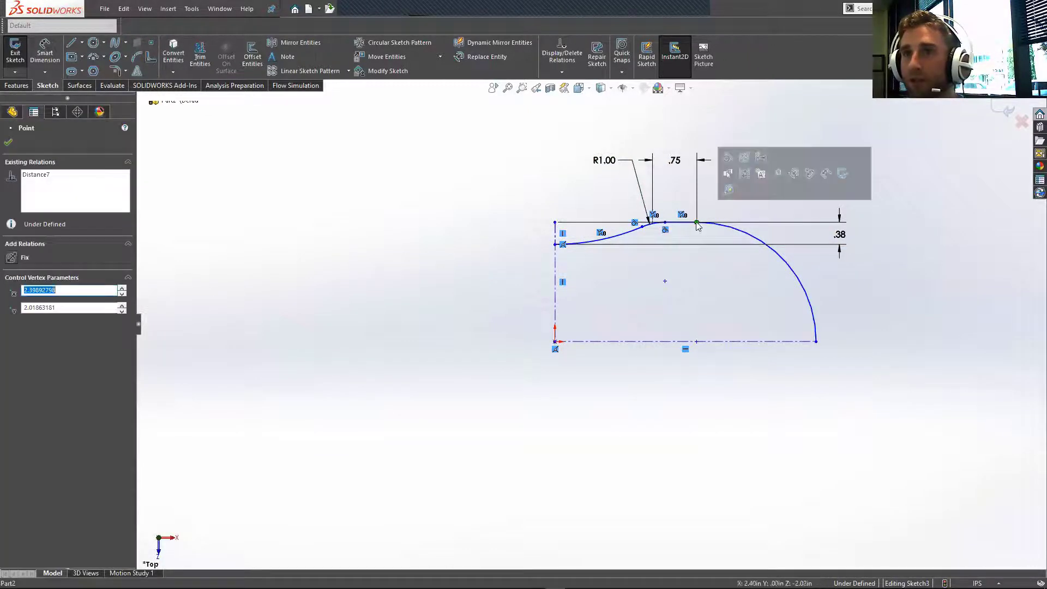
{"action": "left_click", "coordinate": [732, 321]}
{"action": "right_click_drag", "start_coordinate": [775, 385], "coordinate": [802, 350]}
{"action": "left_click", "coordinate": [816, 342]}
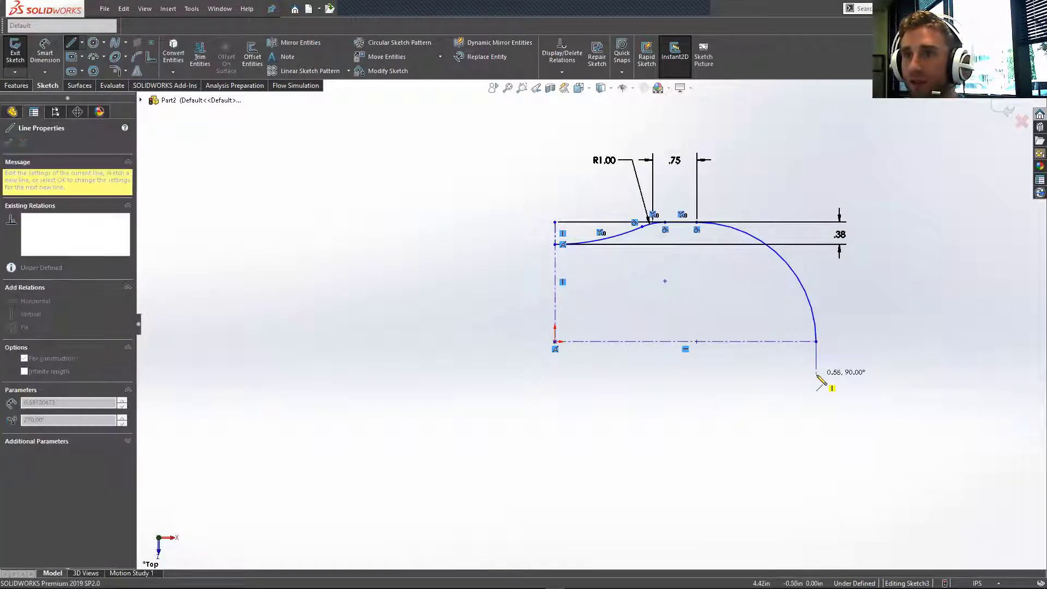
{"action": "left_click", "coordinate": [816, 375]}
{"action": "key", "text": "Escape"}
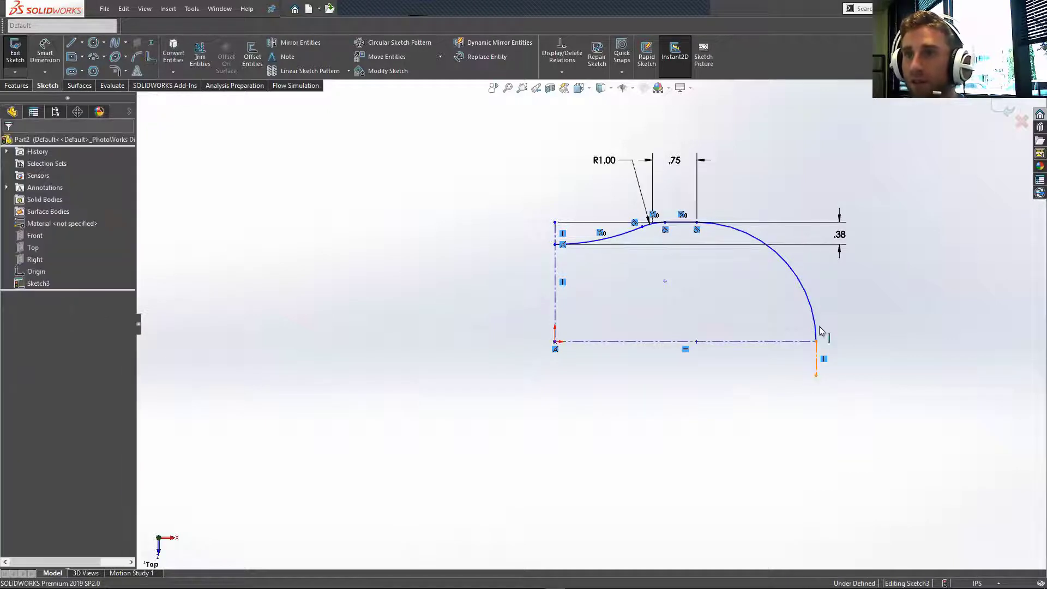
Step: Make the short vertical centerline at the profile's right end tangent to the end arc
{"action": "left_click", "coordinate": [817, 347]}
{"action": "left_click", "coordinate": [816, 331], "text": "ctrl"}
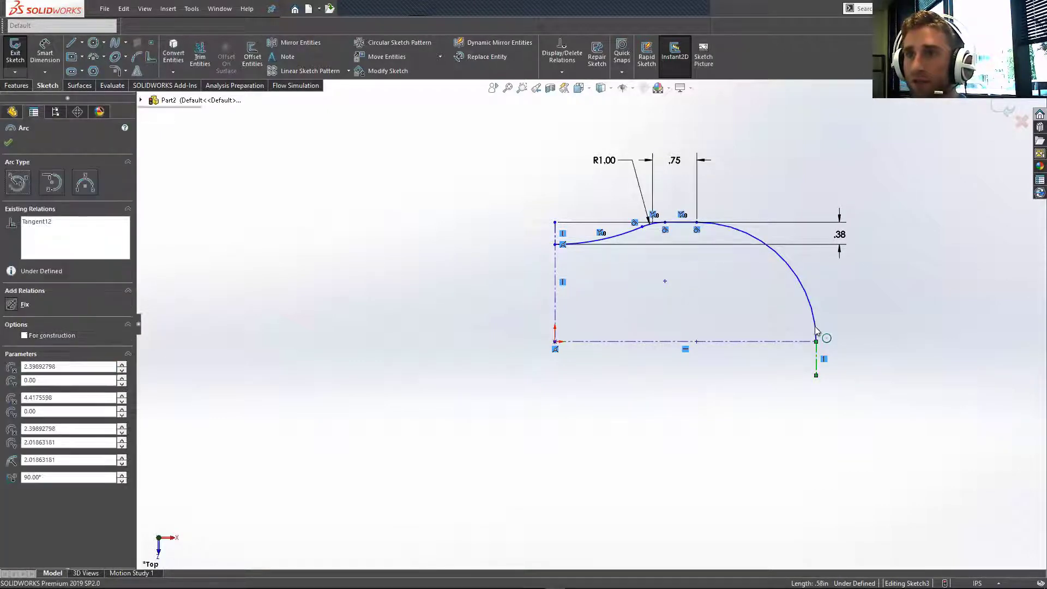
{"action": "left_click", "coordinate": [817, 330], "text": "ctrl"}
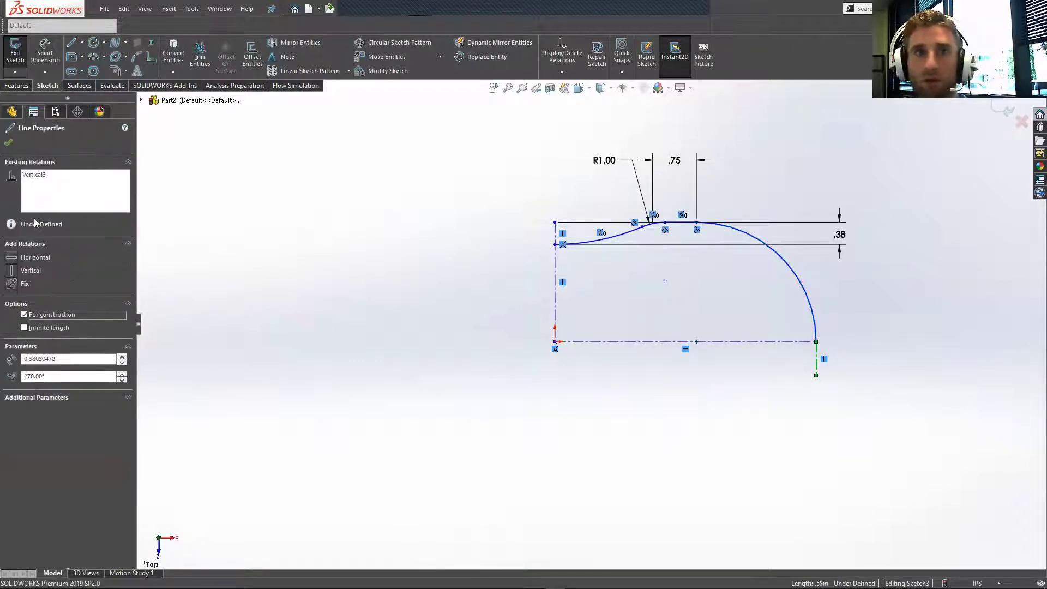
{"action": "left_click", "coordinate": [836, 324]}
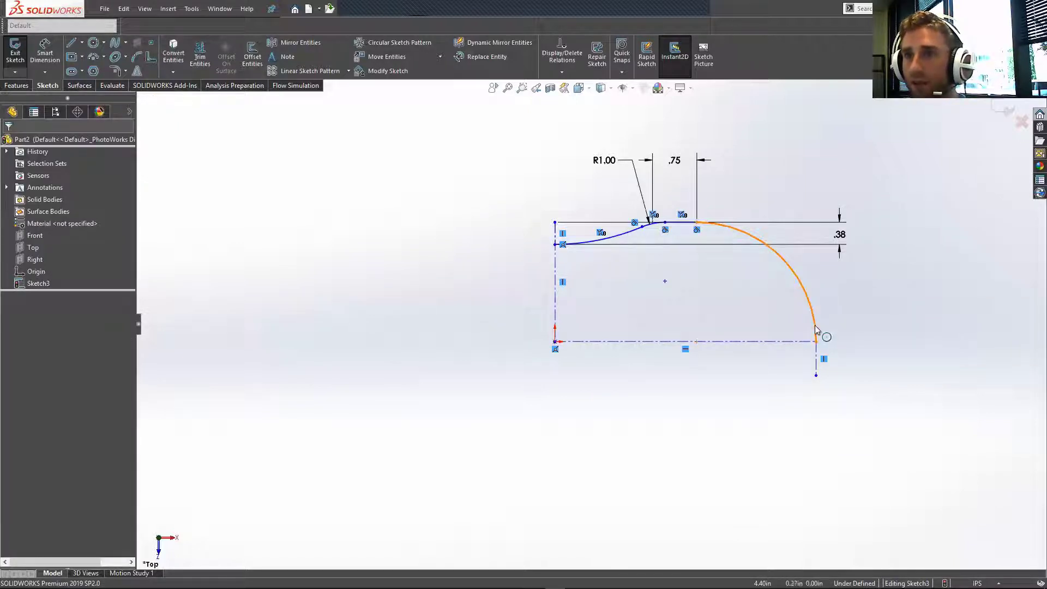
{"action": "left_click", "coordinate": [818, 358]}
{"action": "left_click", "coordinate": [817, 352], "text": "ctrl"}
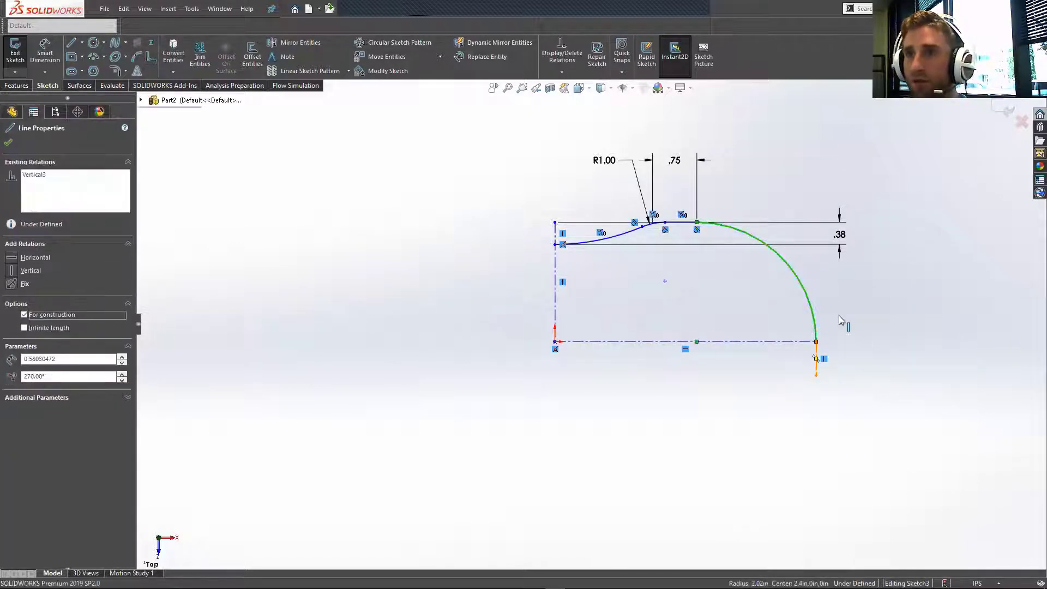
{"action": "left_click", "coordinate": [852, 279]}
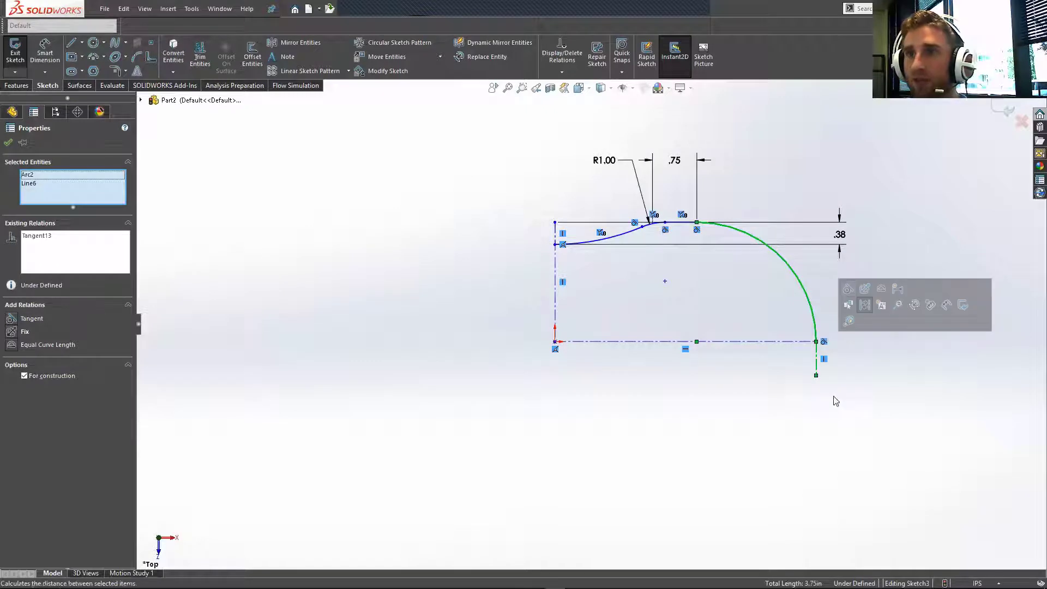
{"action": "left_click", "coordinate": [844, 412]}
{"action": "right_click_drag", "start_coordinate": [659, 380], "coordinate": [667, 305]}
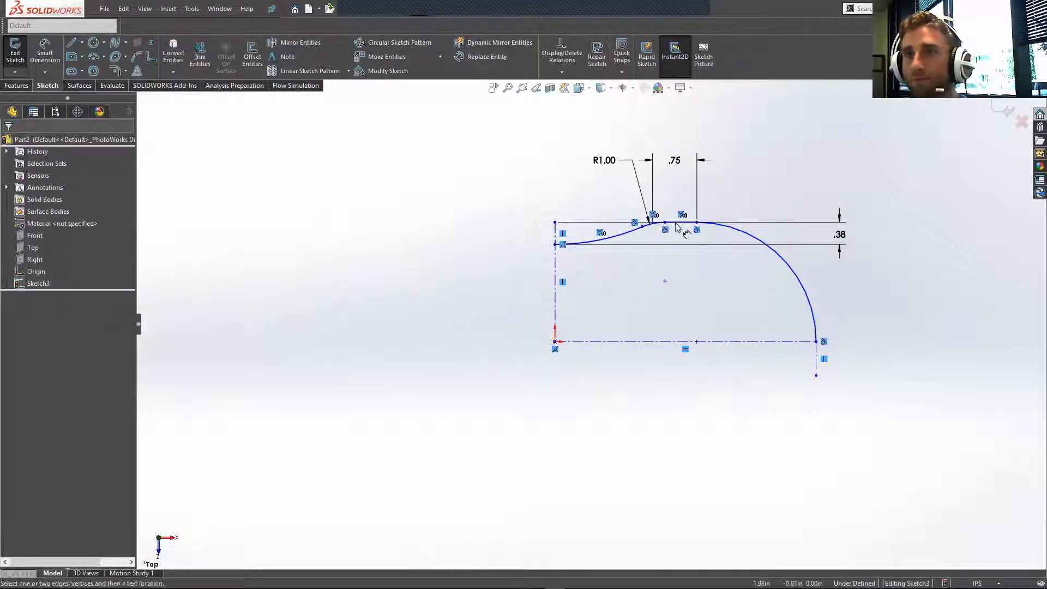
{"action": "left_click", "coordinate": [704, 342]}
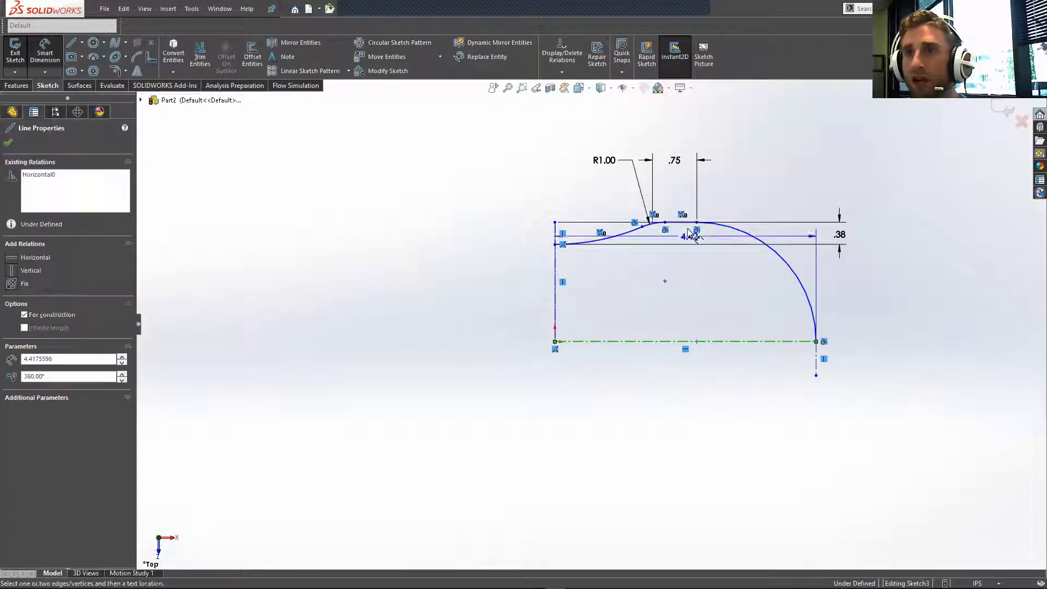
{"action": "left_click", "coordinate": [681, 223]}
{"action": "left_click", "coordinate": [961, 275]}
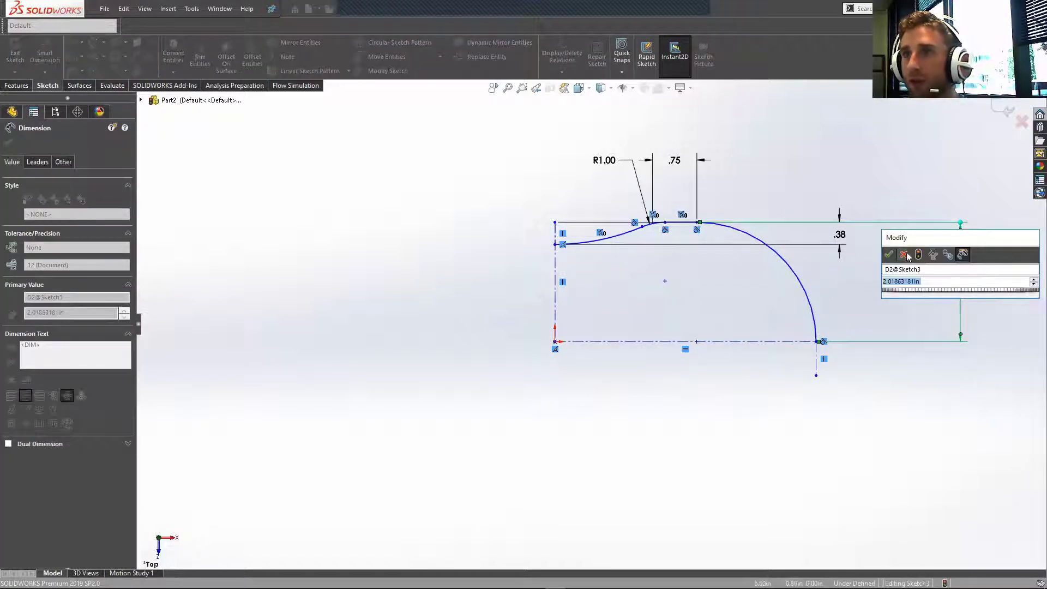
{"action": "key", "text": "Return"}
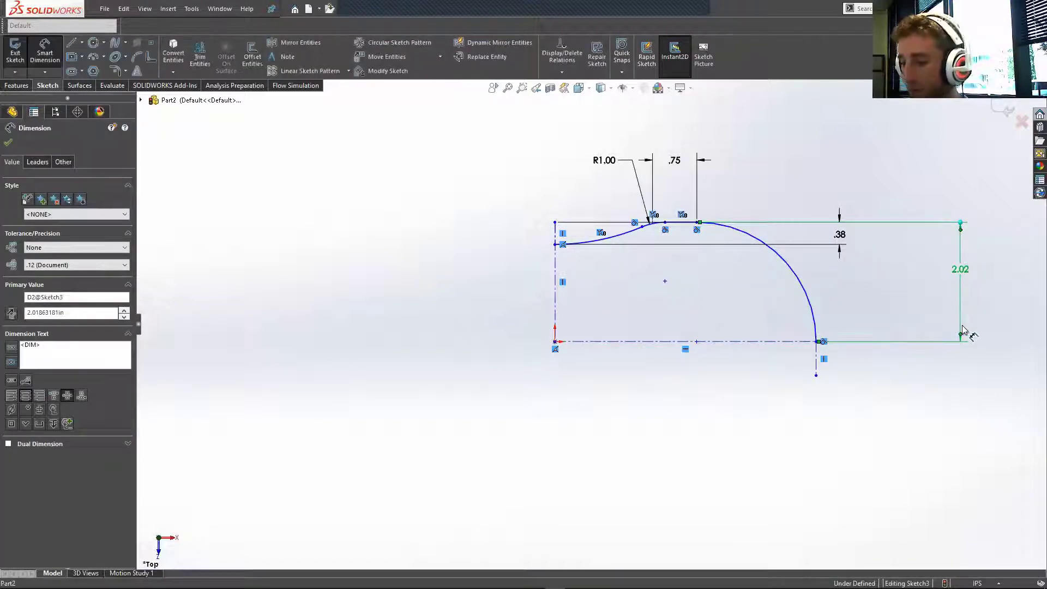
{"action": "key", "text": "Delete"}
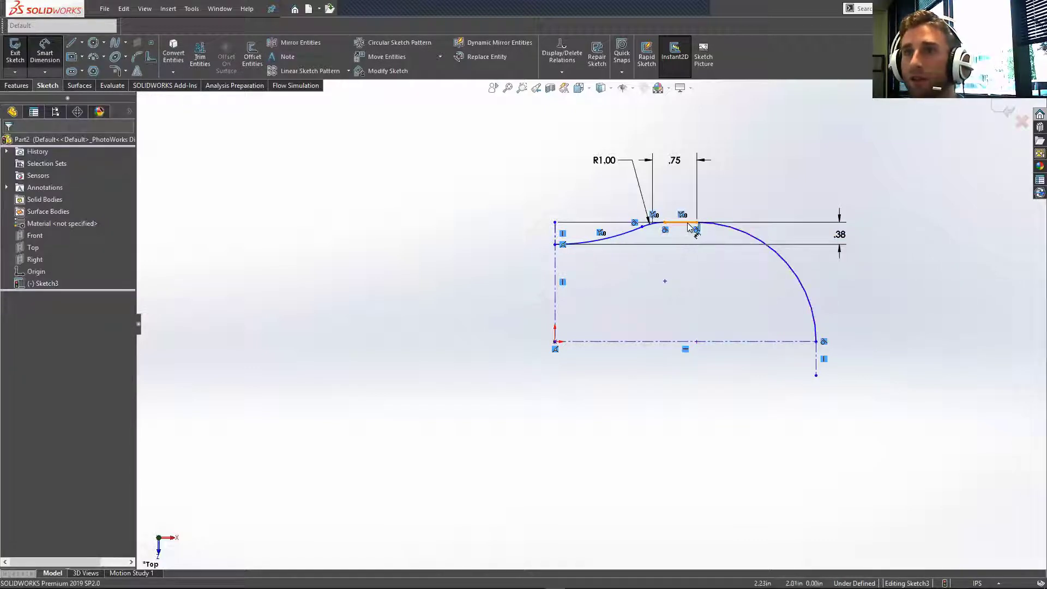
{"action": "left_click", "coordinate": [694, 225]}
{"action": "key", "text": "Escape"}
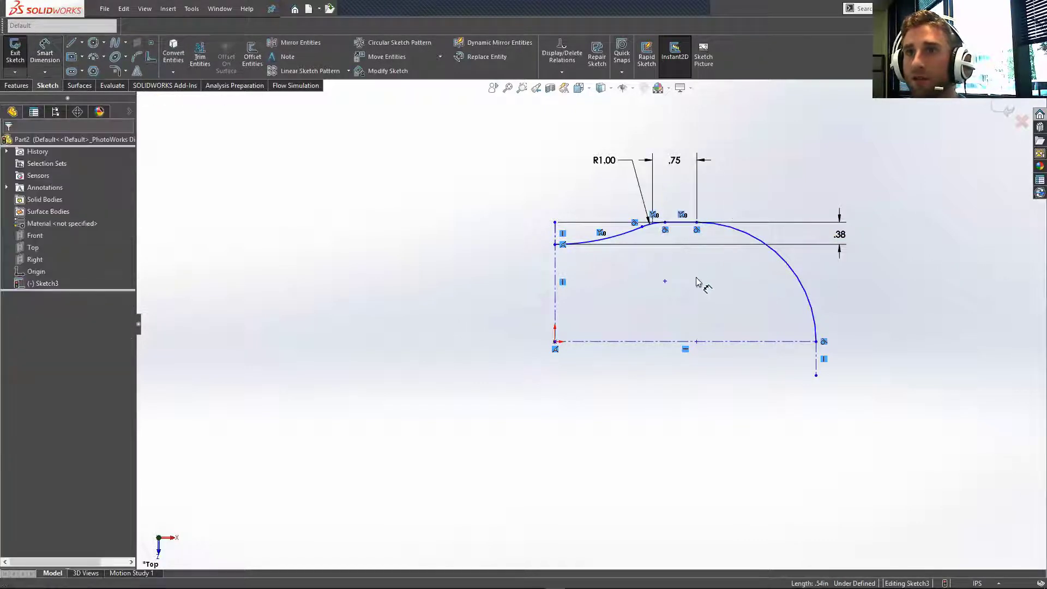
Step: Make the flat upper edge horizontal and give it a doubled-distance dimension of 4 in across the horizontal centerline
{"action": "left_click", "coordinate": [675, 223]}
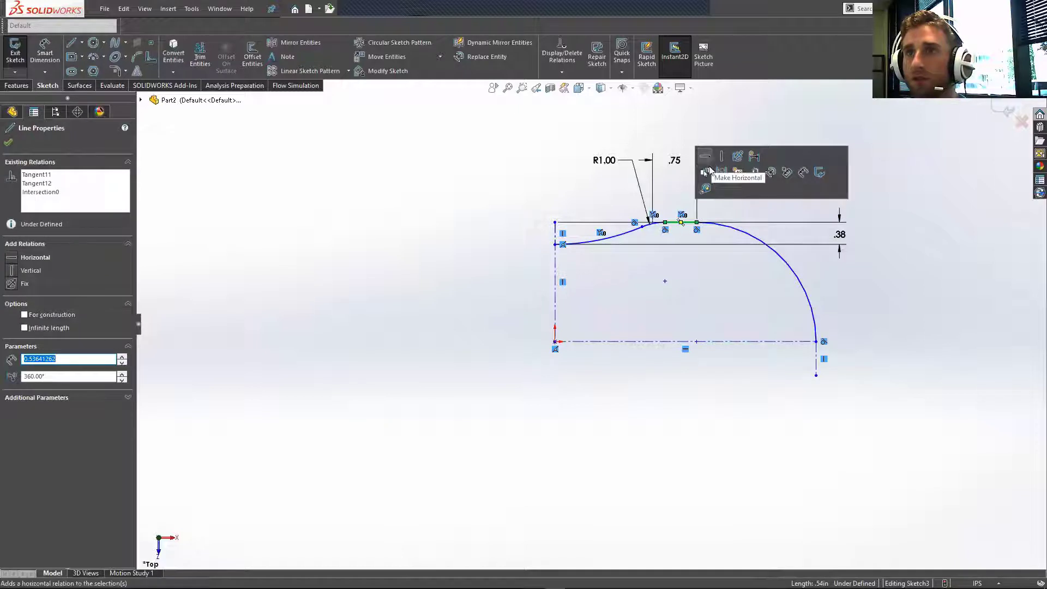
{"action": "left_click", "coordinate": [708, 313]}
{"action": "right_click_drag", "start_coordinate": [715, 449], "coordinate": [711, 319]}
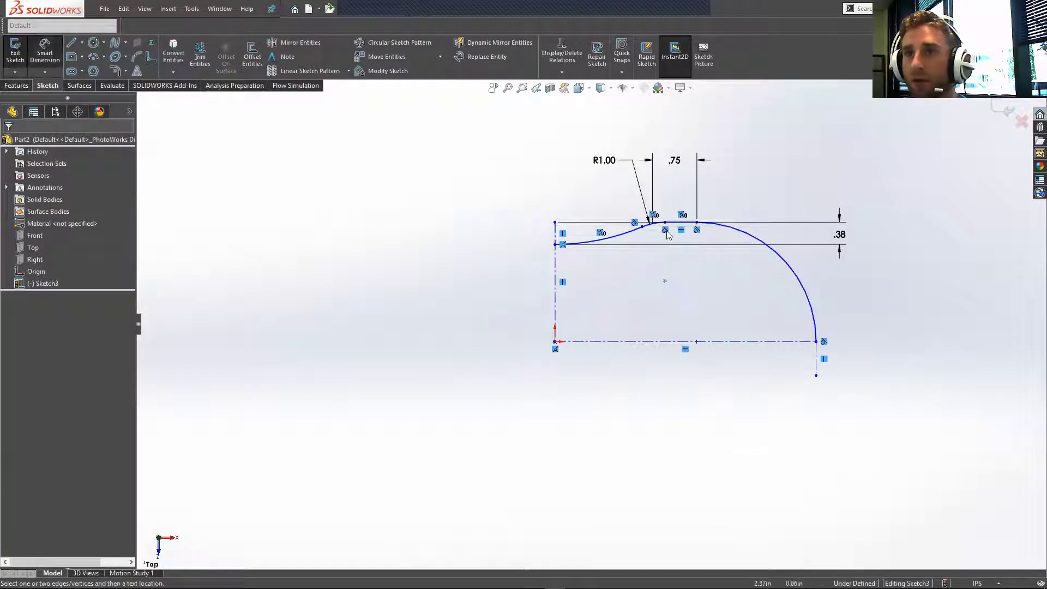
{"action": "left_click", "coordinate": [718, 342]}
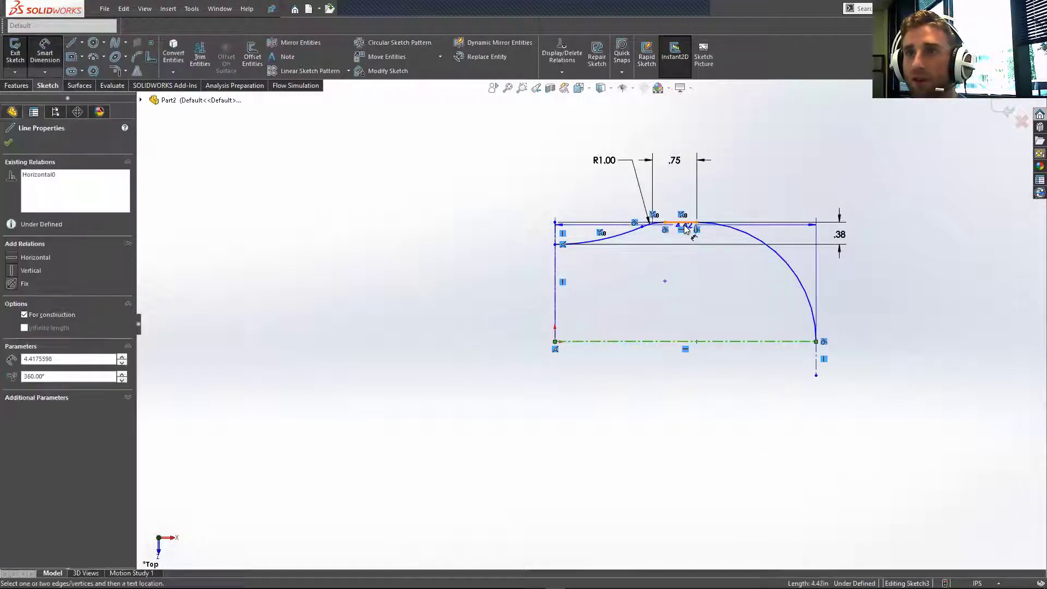
{"action": "left_click", "coordinate": [683, 223]}
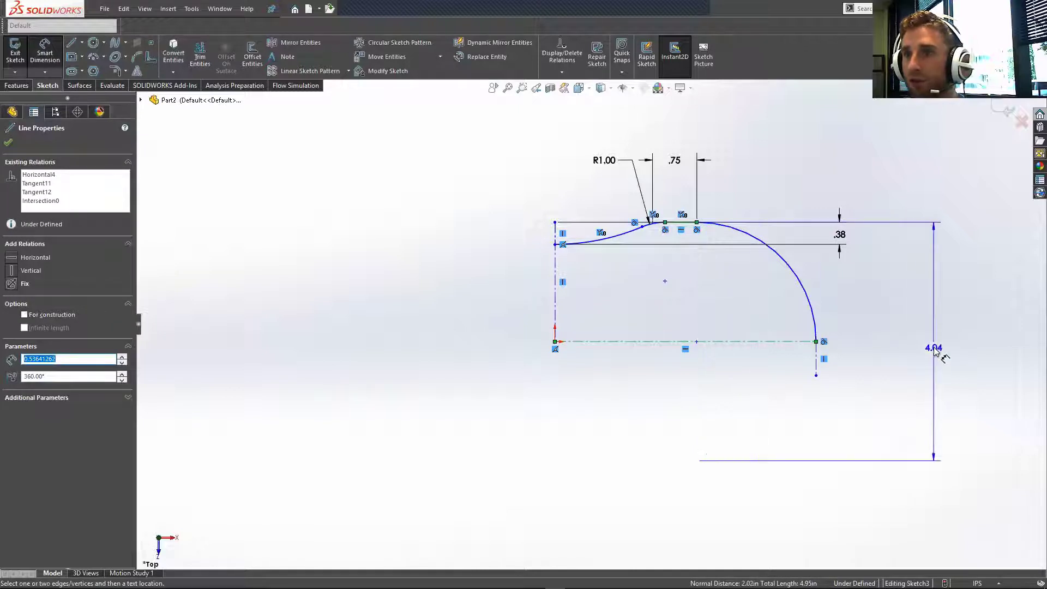
{"action": "left_click", "coordinate": [935, 351]}
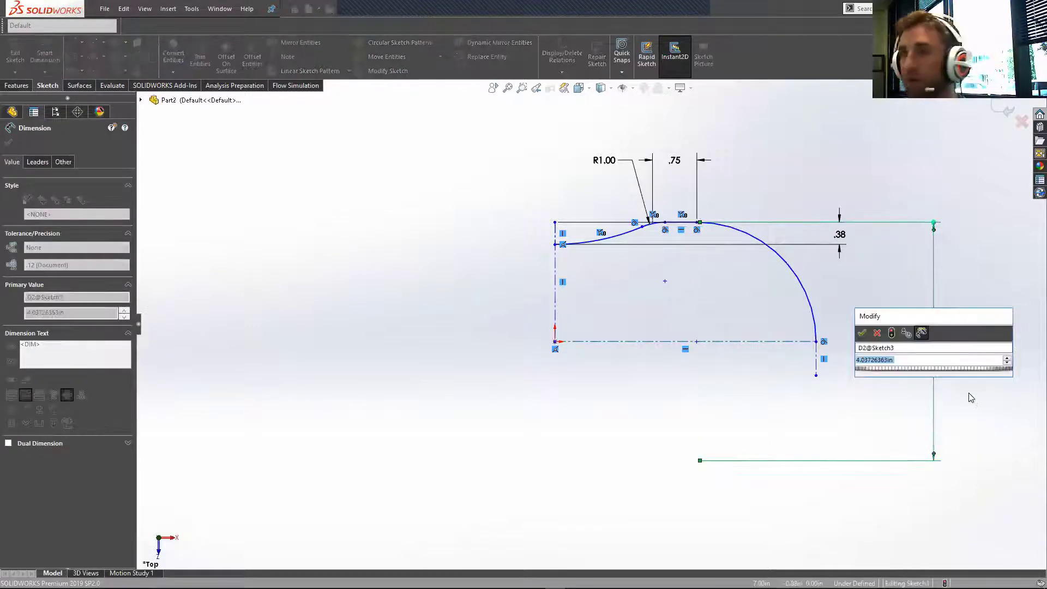
{"action": "type", "text": "4"}
{"action": "key", "text": "Return"}
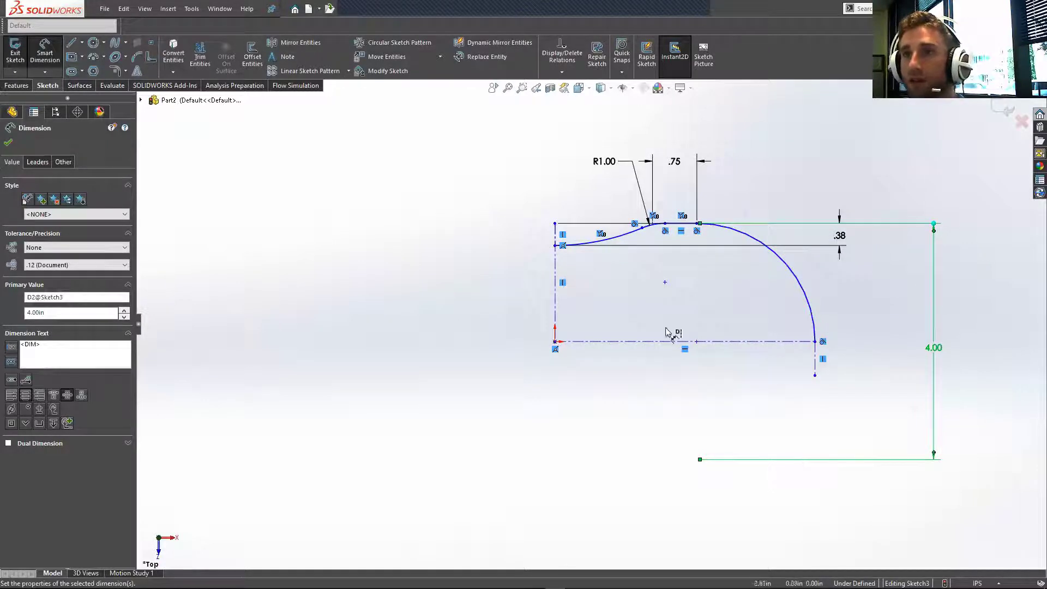
Step: Give the right end arc a doubled-distance dimension of 8 in across the vertical centerline
{"action": "left_click", "coordinate": [816, 354]}
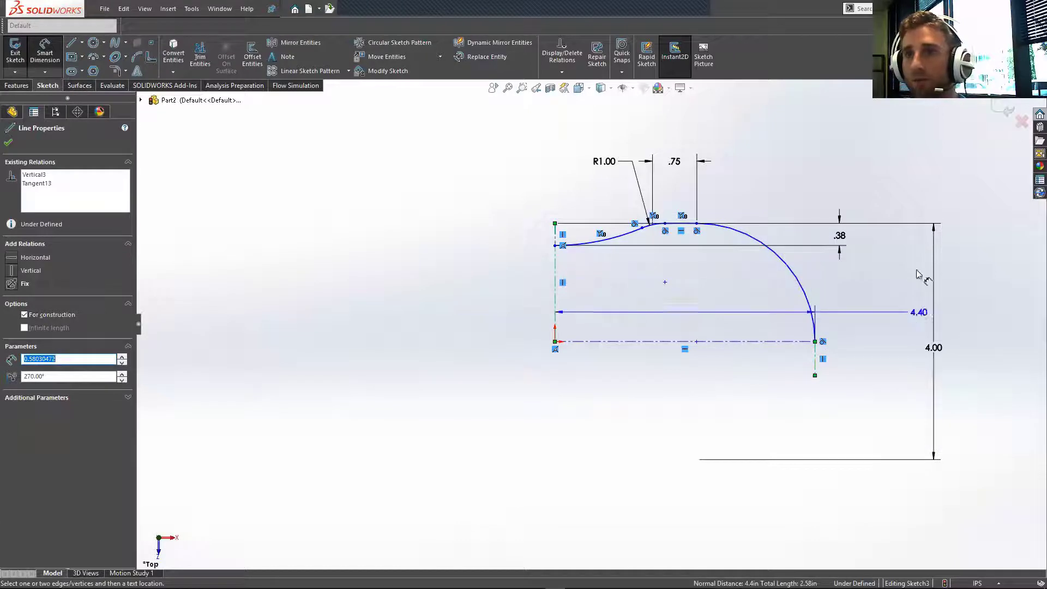
{"action": "key", "text": "Escape"}
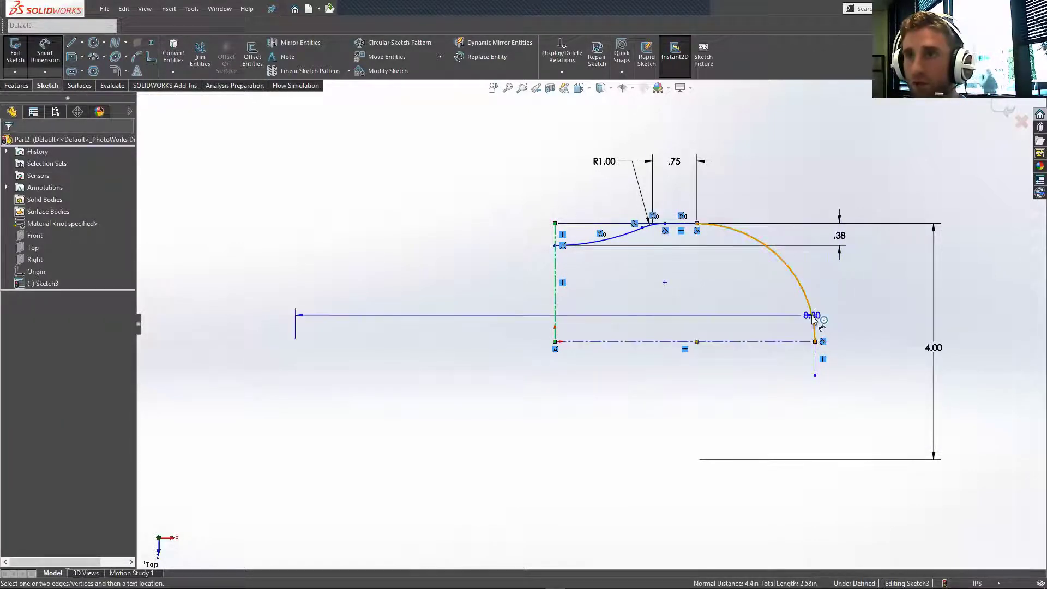
{"action": "left_click", "coordinate": [812, 315]}
{"action": "left_click", "coordinate": [808, 257]}
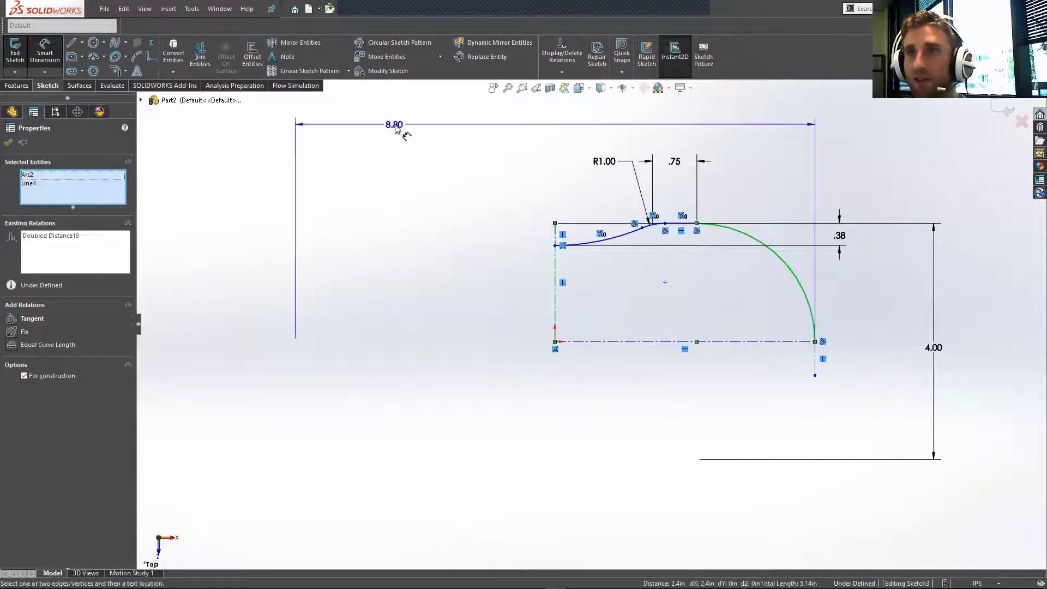
{"action": "left_click", "coordinate": [477, 126]}
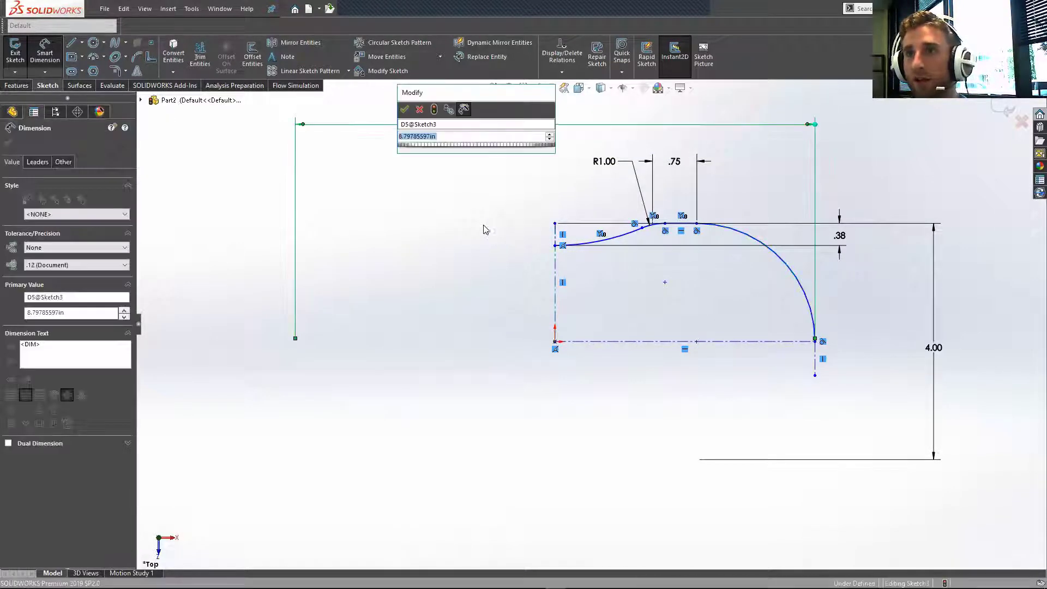
{"action": "type", "text": "8"}
{"action": "key", "text": "Return"}
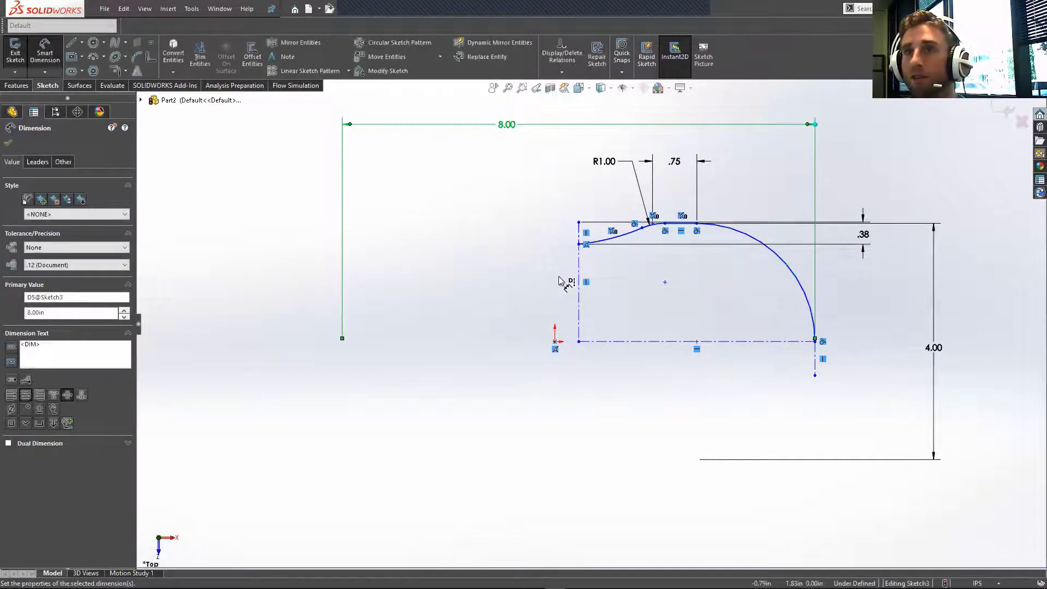
{"action": "key", "text": "Escape"}
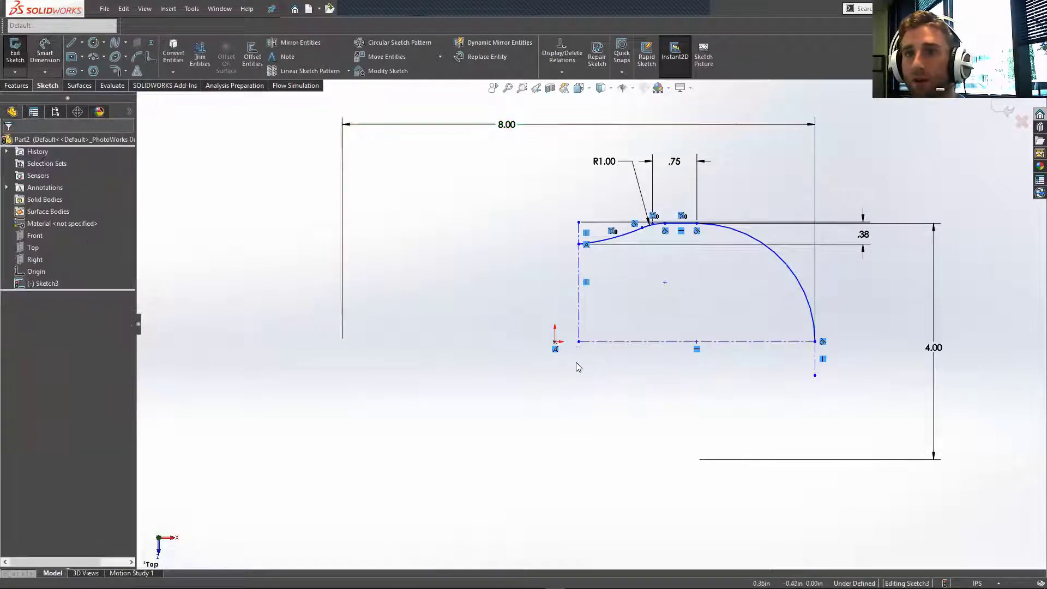
Step: Try to move the centerlines' shared corner, and undo back to before the 8 in and 4 in dimension values were entered
{"action": "mouse_move", "coordinate": [579, 342]}
{"action": "left_mouse_down"}
{"action": "mouse_move", "coordinate": [556, 342]}
{"action": "mouse_move", "coordinate": [575, 350]}
{"action": "left_mouse_up"}
{"action": "key", "text": "ctrl+z"}
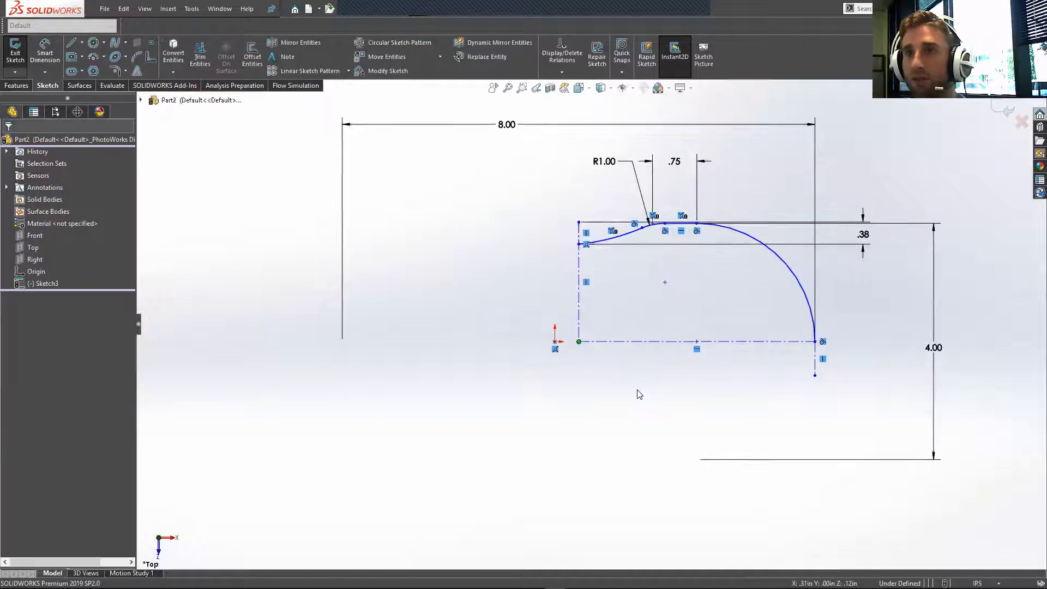
{"action": "key", "text": "ctrl+z"}
{"action": "key", "text": "ctrl+z"}
{"action": "key", "text": "ctrl+z"}
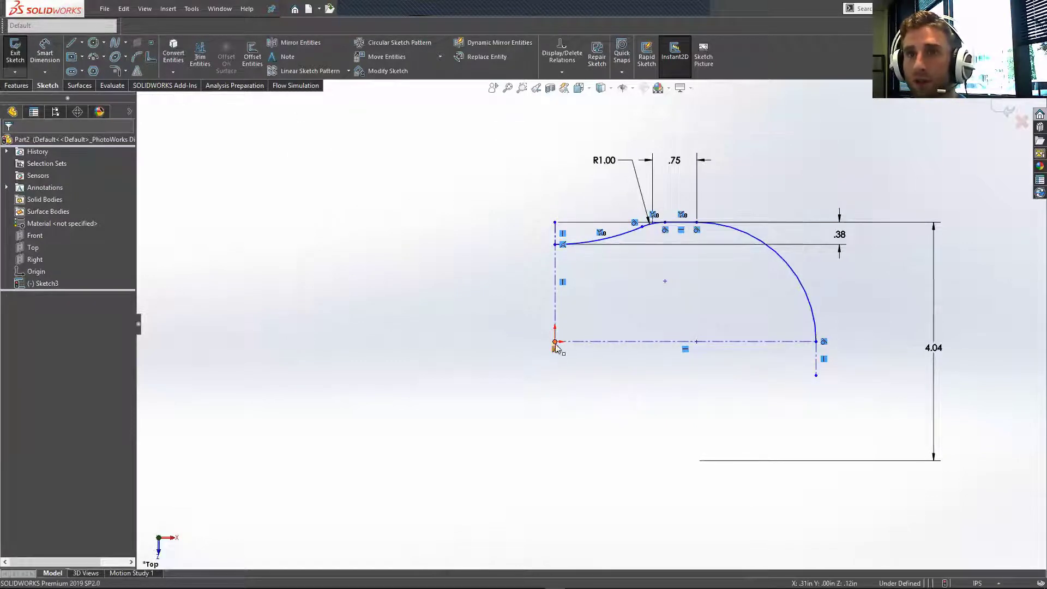
Step: Constrain the centerlines' shared corner to the origin, and set the profile's doubled height dimension to 4 in
{"action": "mouse_move", "coordinate": [556, 342]}
{"action": "left_mouse_down"}
{"action": "mouse_move", "coordinate": [597, 337]}
{"action": "mouse_move", "coordinate": [570, 351]}
{"action": "mouse_move", "coordinate": [607, 357]}
{"action": "mouse_move", "coordinate": [604, 421]}
{"action": "left_mouse_up"}
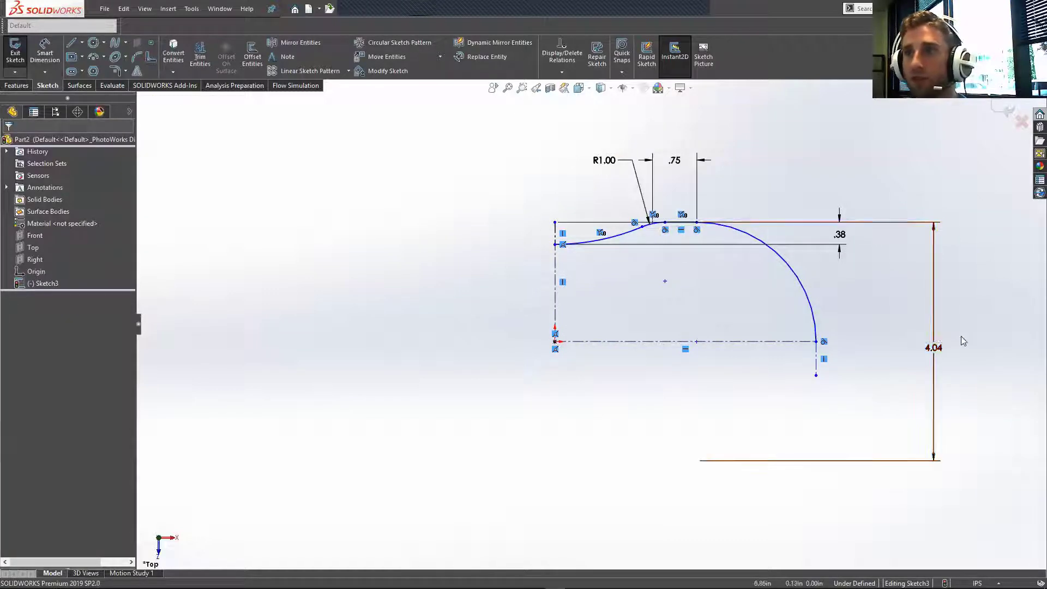
{"action": "left_click", "coordinate": [934, 347]}
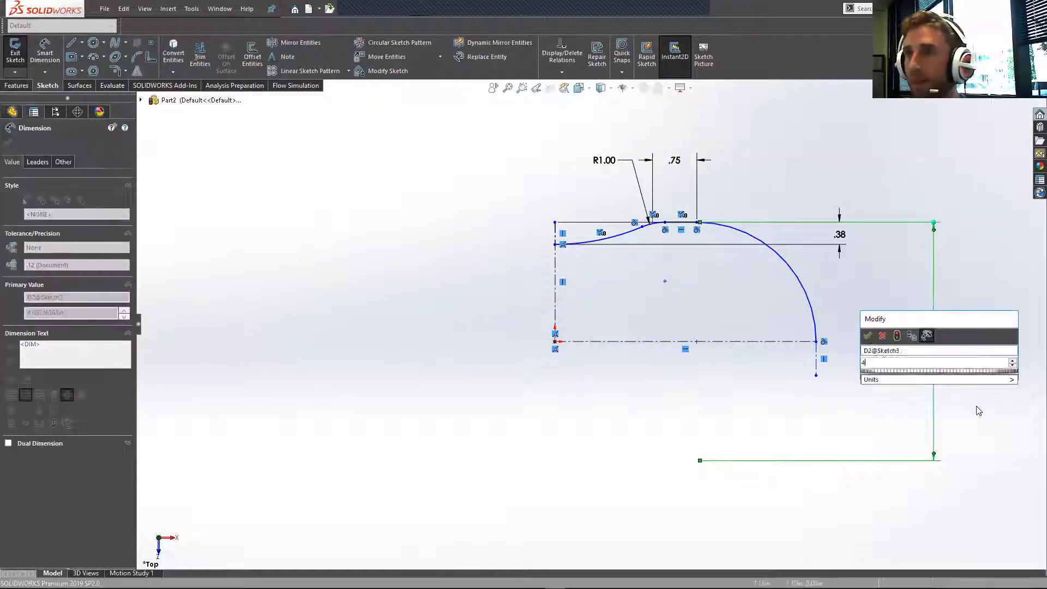
{"action": "type", "text": "4"}
{"action": "key", "text": "Return"}
{"action": "left_click", "coordinate": [393, 244]}
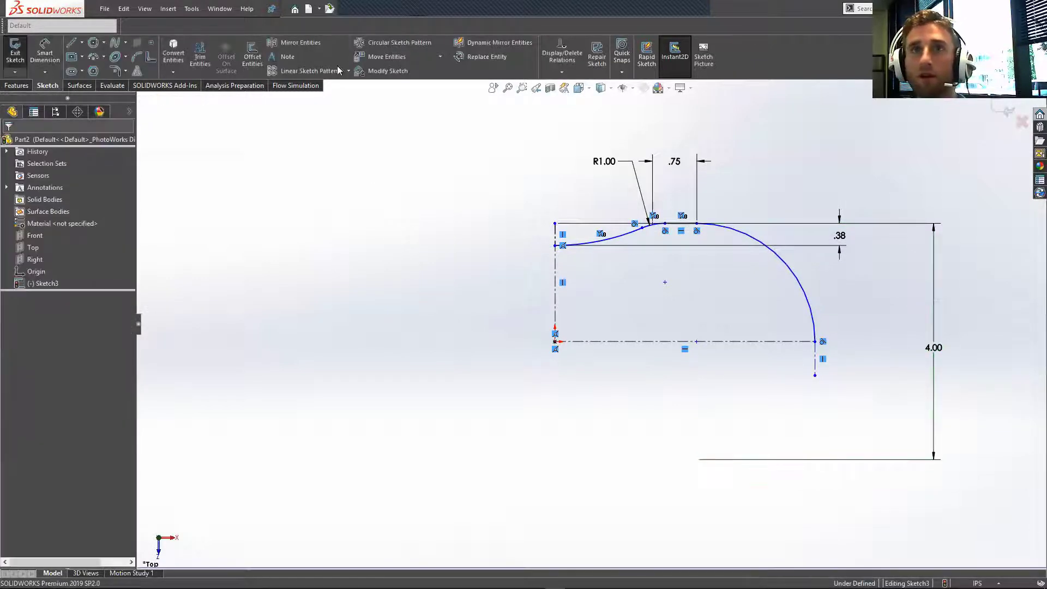
Step: Mirror the concave arc, fillet, flat upper edge and end arc about the horizontal centerline
{"action": "left_click", "coordinate": [297, 44]}
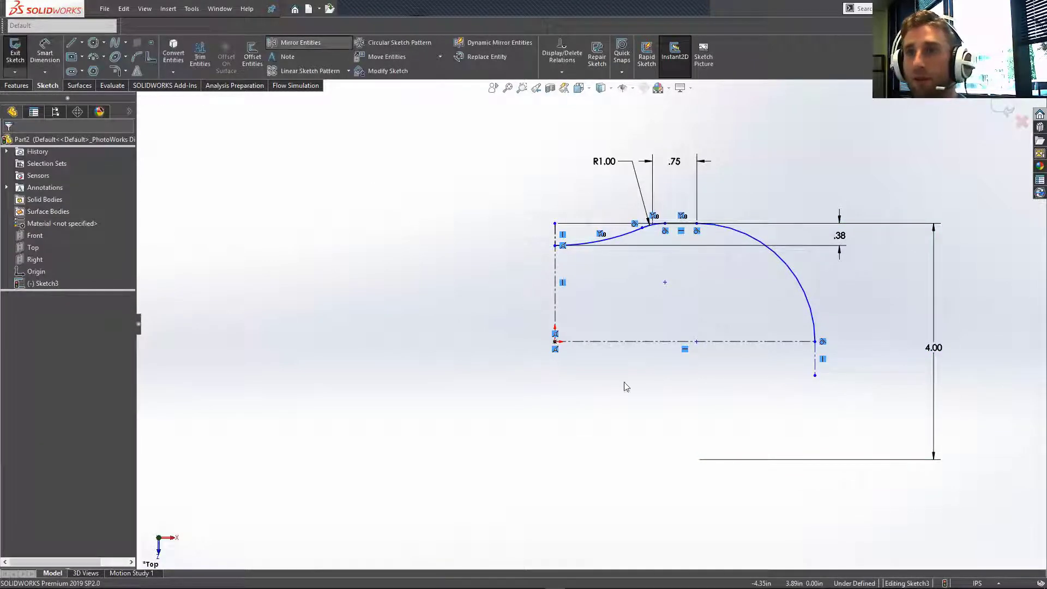
{"action": "left_click", "coordinate": [614, 235]}
{"action": "left_click", "coordinate": [676, 225]}
{"action": "left_click", "coordinate": [677, 224]}
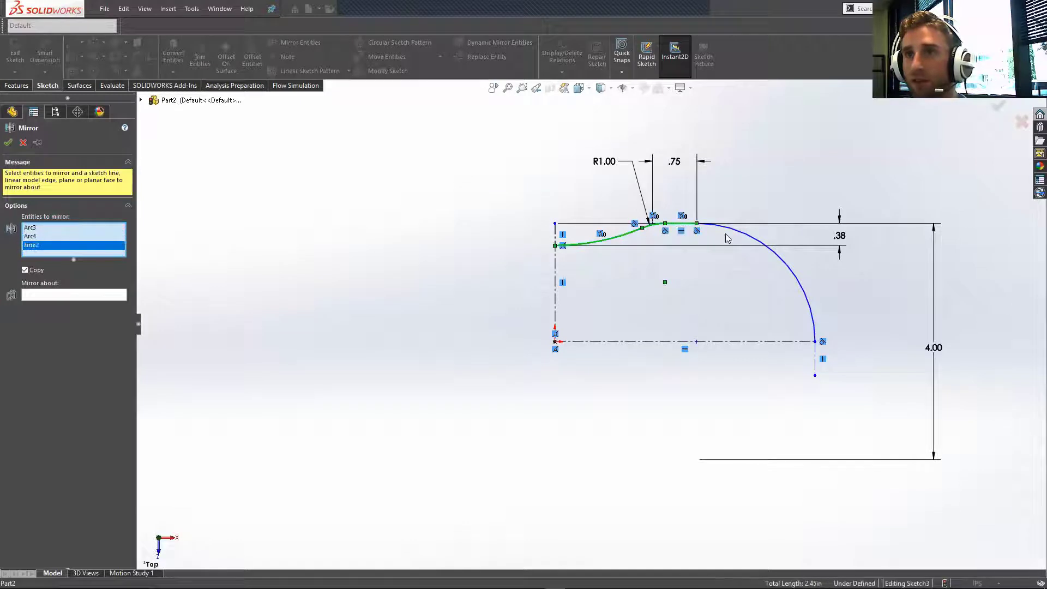
{"action": "left_click", "coordinate": [806, 298]}
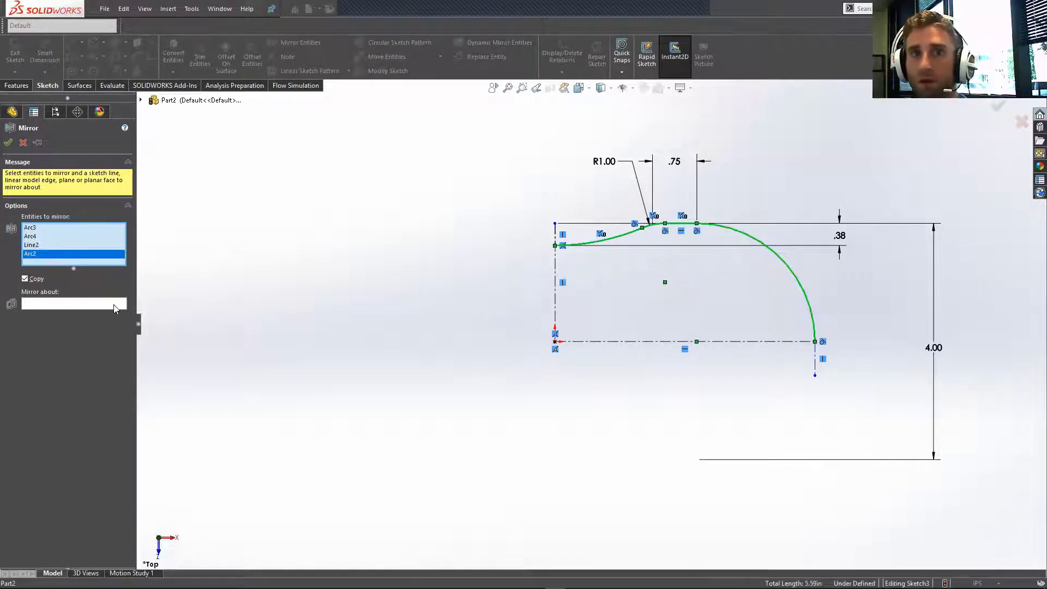
{"action": "left_click", "coordinate": [116, 304]}
{"action": "left_click", "coordinate": [663, 342]}
{"action": "key", "text": "Return"}
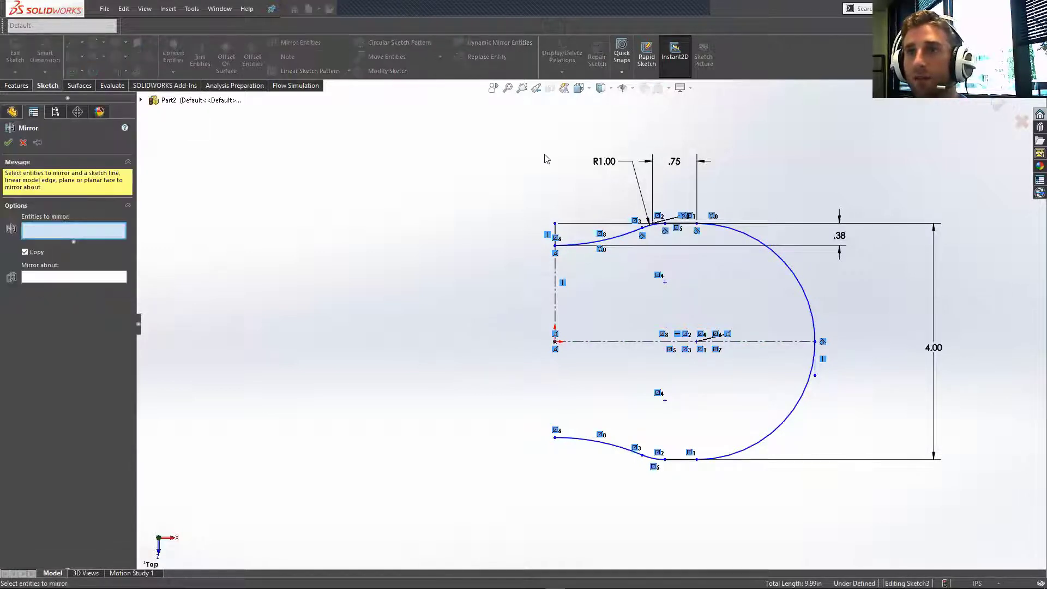
Step: Mirror the complete right half of the profile about the vertical centerline to close the outline
{"action": "mouse_move", "coordinate": [579, 161]}
{"action": "left_mouse_down"}
{"action": "mouse_move", "coordinate": [720, 492]}
{"action": "mouse_move", "coordinate": [833, 525]}
{"action": "left_mouse_up"}
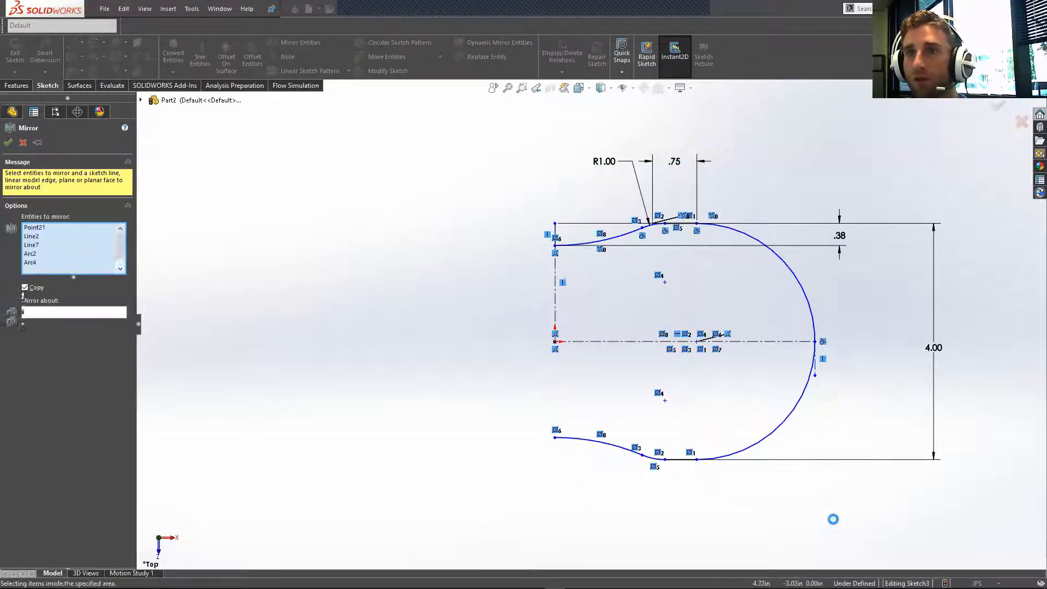
{"action": "left_click", "coordinate": [626, 236]}
{"action": "left_click", "coordinate": [624, 449]}
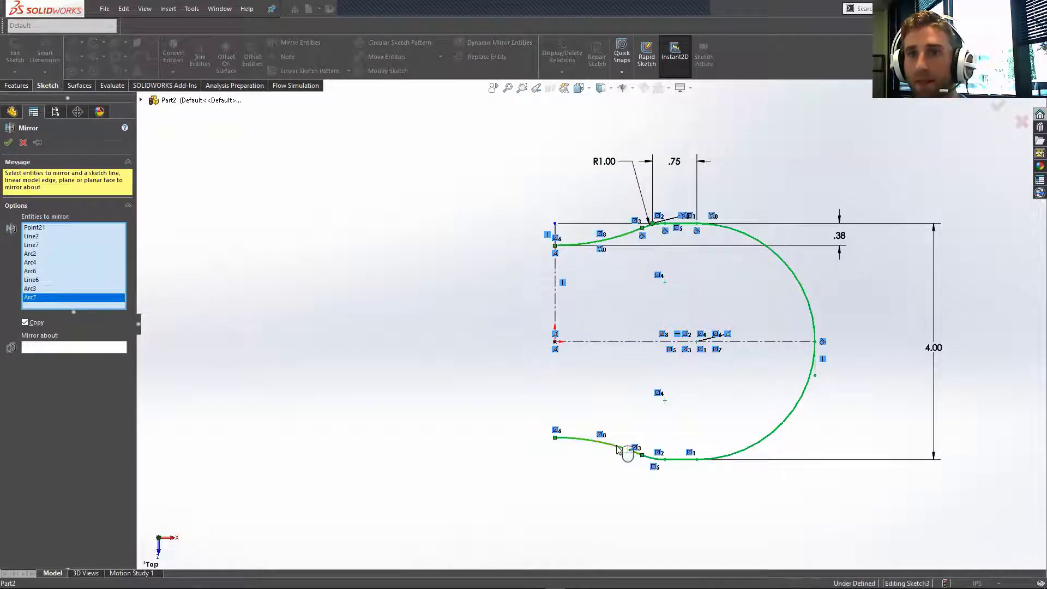
{"action": "right_click", "coordinate": [588, 400]}
{"action": "left_click", "coordinate": [57, 349]}
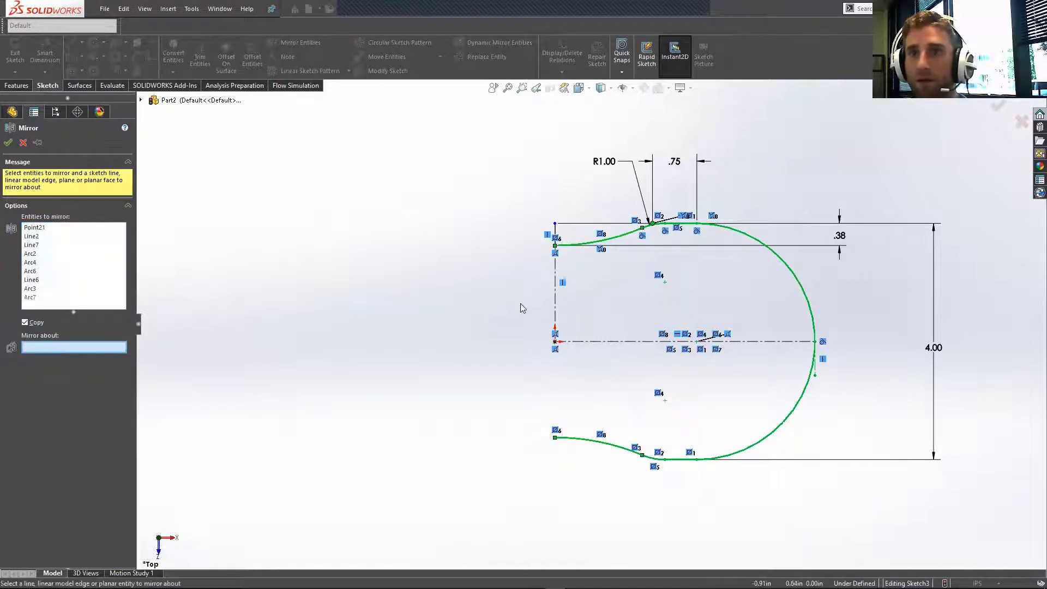
{"action": "left_click", "coordinate": [556, 304]}
{"action": "right_click", "coordinate": [557, 304]}
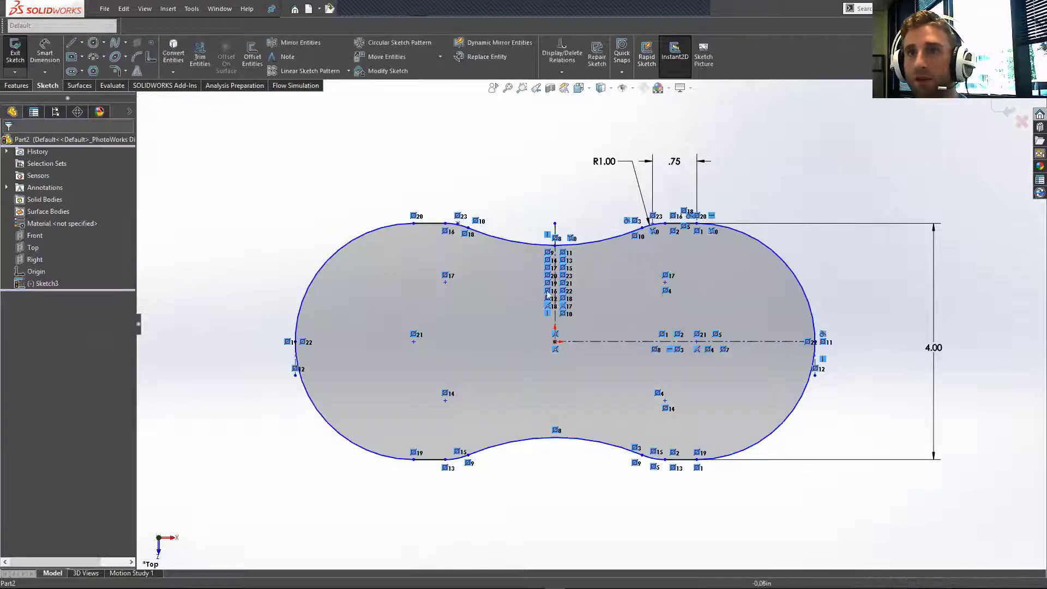
Step: Trim away the piece of the vertical centerline that projects above the concave arc
{"action": "right_click_drag", "start_coordinate": [578, 185], "coordinate": [545, 227]}
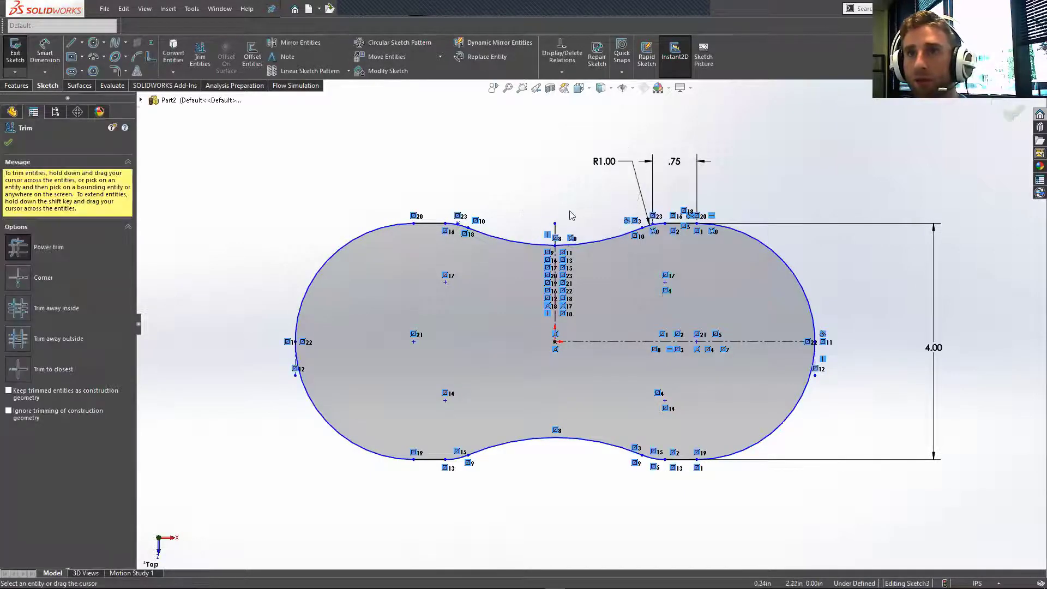
{"action": "key", "text": "f"}
{"action": "key", "text": "Escape"}
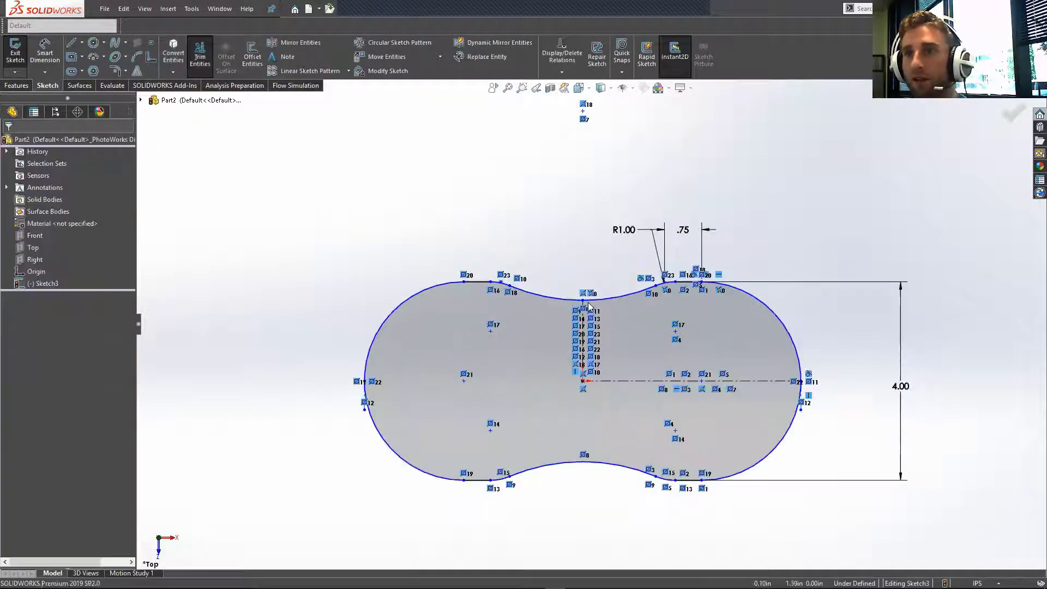
Step: Dimension the overall length between the outermost points of the two end arcs as 8 in
{"action": "key", "text": "f"}
{"action": "right_click_drag", "start_coordinate": [388, 449], "coordinate": [393, 408]}
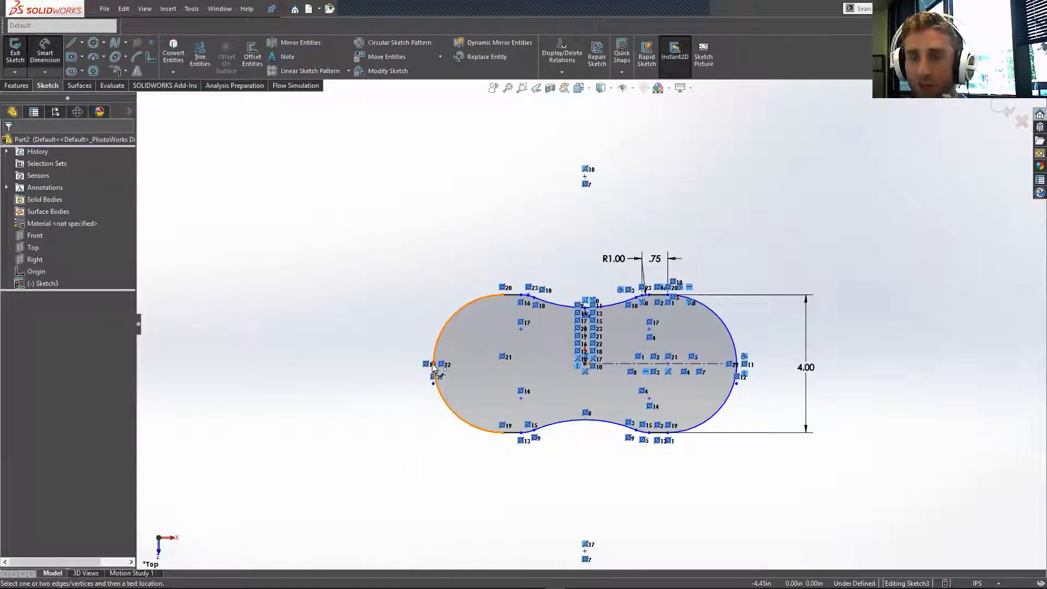
{"action": "left_click", "coordinate": [437, 355]}
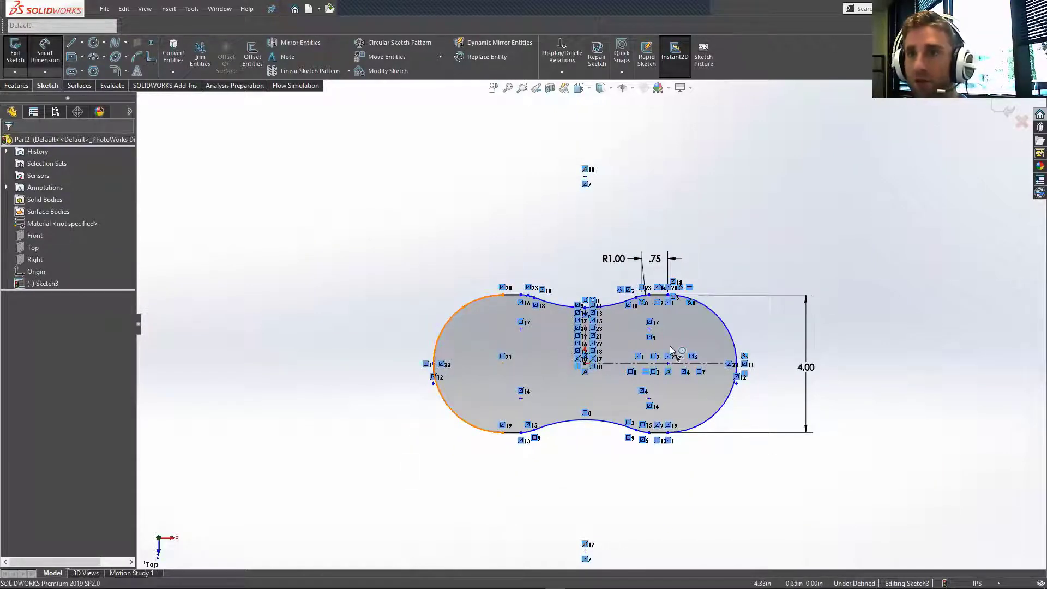
{"action": "left_click", "coordinate": [731, 351]}
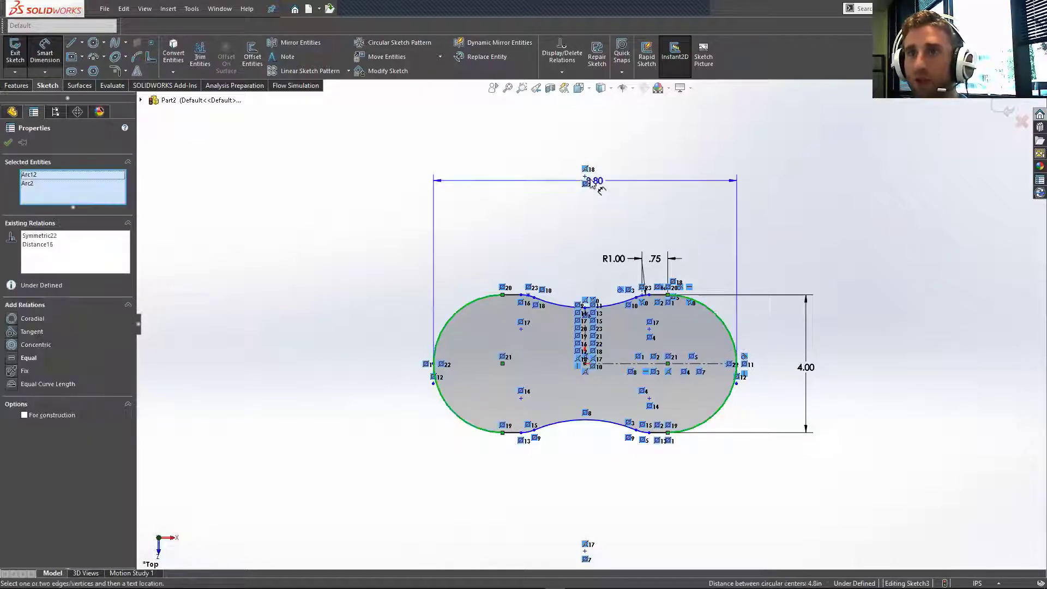
{"action": "left_click", "coordinate": [599, 203]}
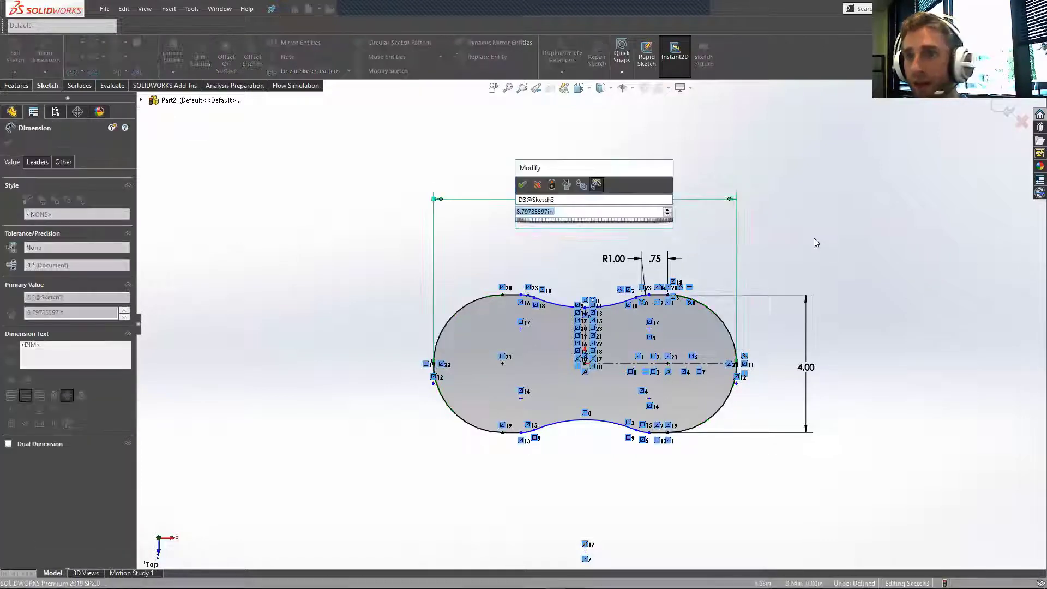
{"action": "type", "text": "8"}
{"action": "key", "text": "Return"}
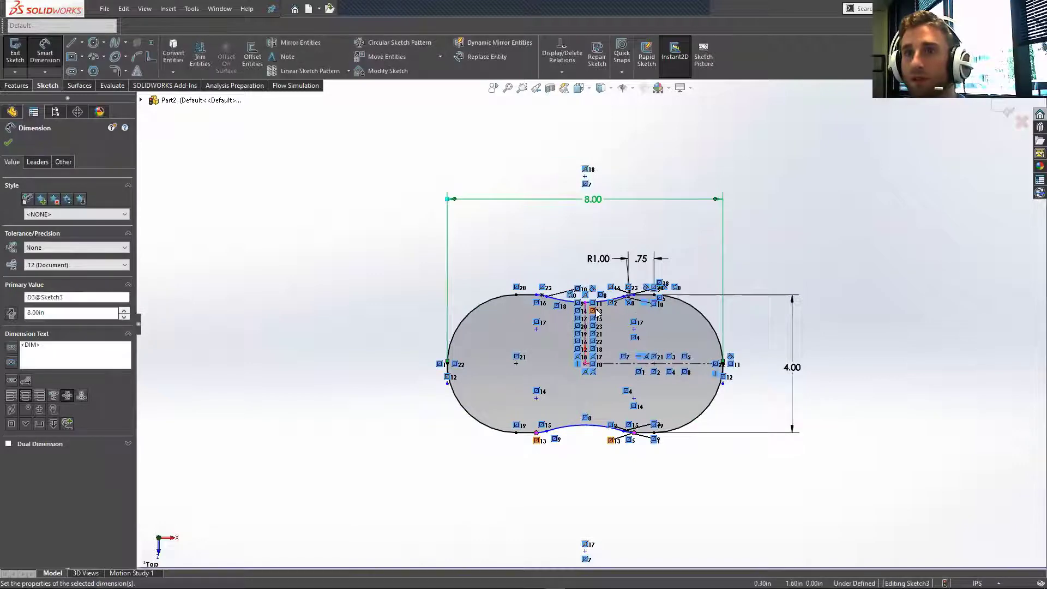
Step: Dimension the depth of the concave arc's midpoint below the flat upper edge as .375 in
{"action": "scroll", "coordinate": [629, 334], "scroll_direction": "down", "scroll_amount": 2}
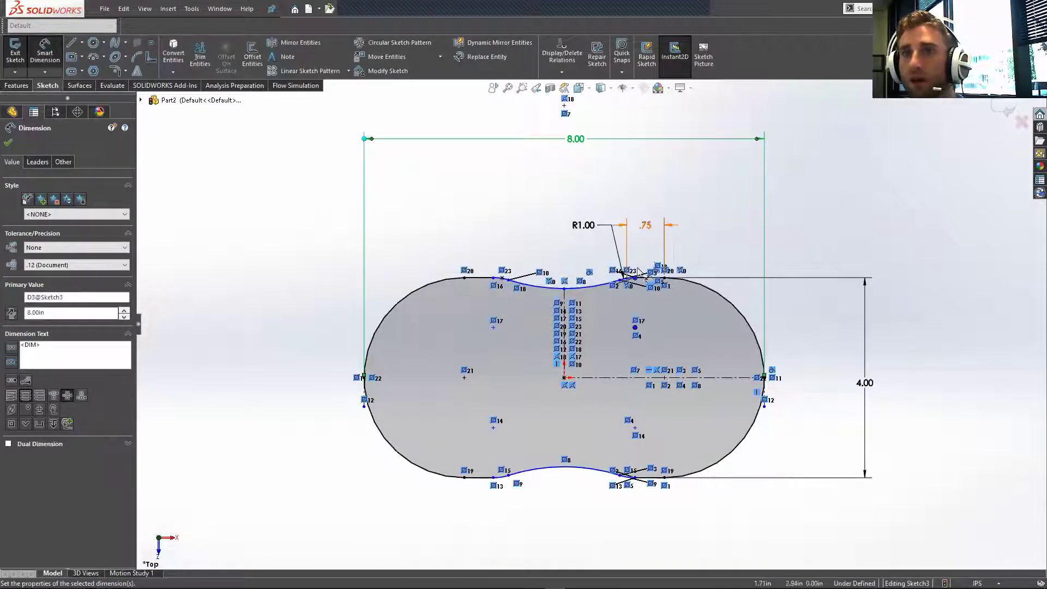
{"action": "scroll", "coordinate": [709, 332], "scroll_direction": "up", "scroll_amount": 2}
{"action": "scroll", "coordinate": [567, 398], "scroll_direction": "down", "scroll_amount": 5}
{"action": "scroll", "coordinate": [573, 401], "scroll_direction": "down", "scroll_amount": 3}
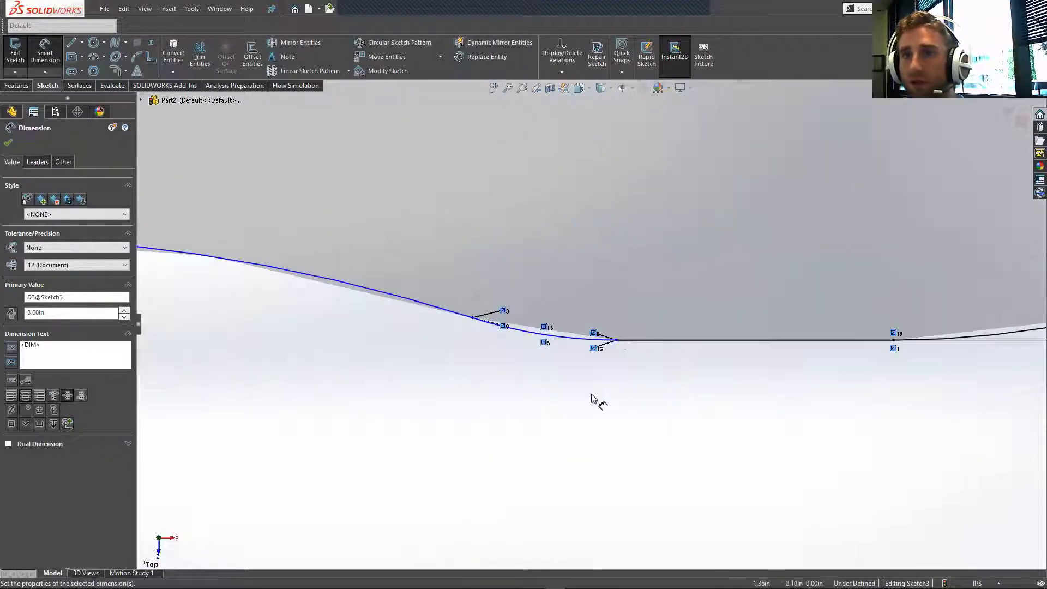
{"action": "scroll", "coordinate": [493, 358], "scroll_direction": "up", "scroll_amount": 6}
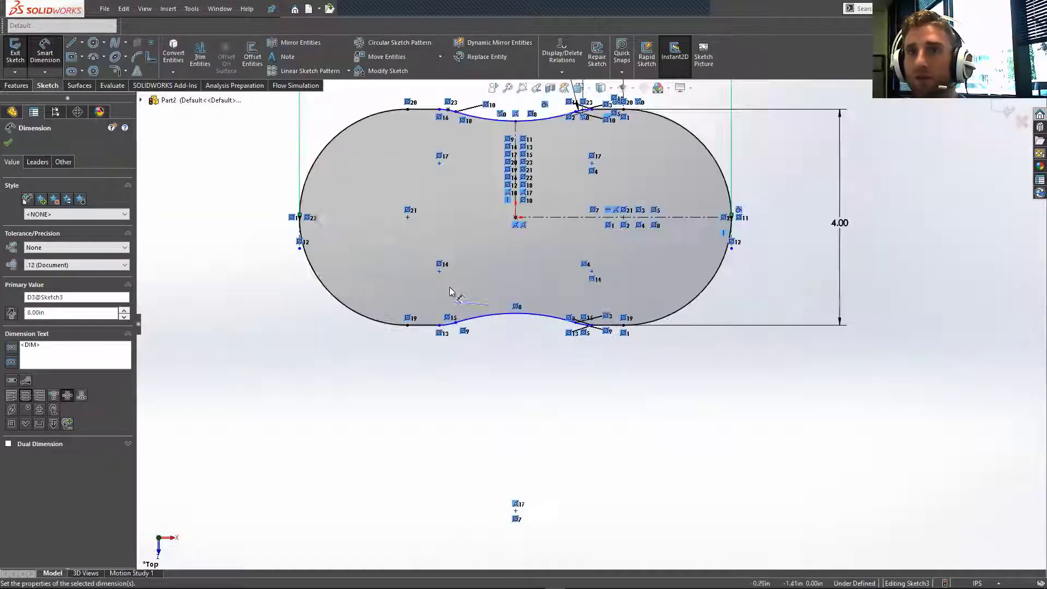
{"action": "scroll", "coordinate": [554, 234], "scroll_direction": "down", "scroll_amount": 4}
{"action": "scroll", "coordinate": [720, 320], "scroll_direction": "up", "scroll_amount": 3}
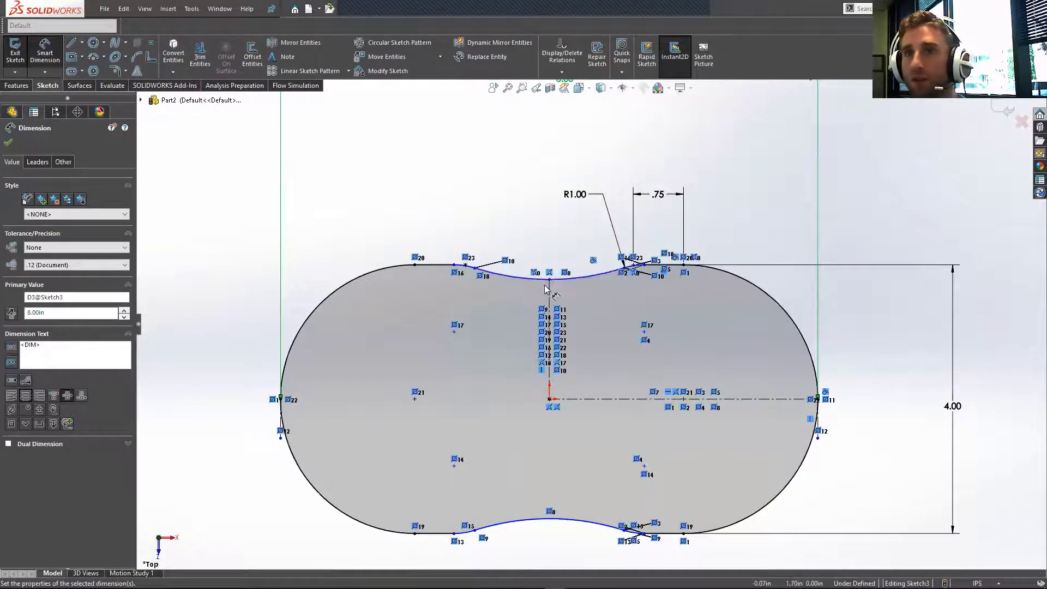
{"action": "left_click", "coordinate": [550, 280]}
{"action": "left_click", "coordinate": [662, 265]}
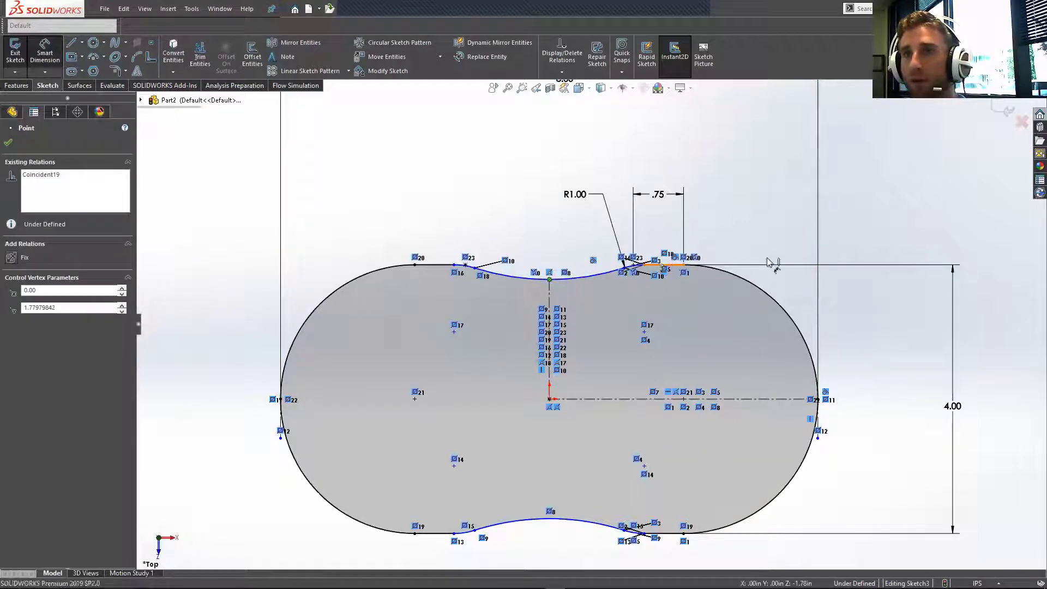
{"action": "left_click", "coordinate": [808, 249]}
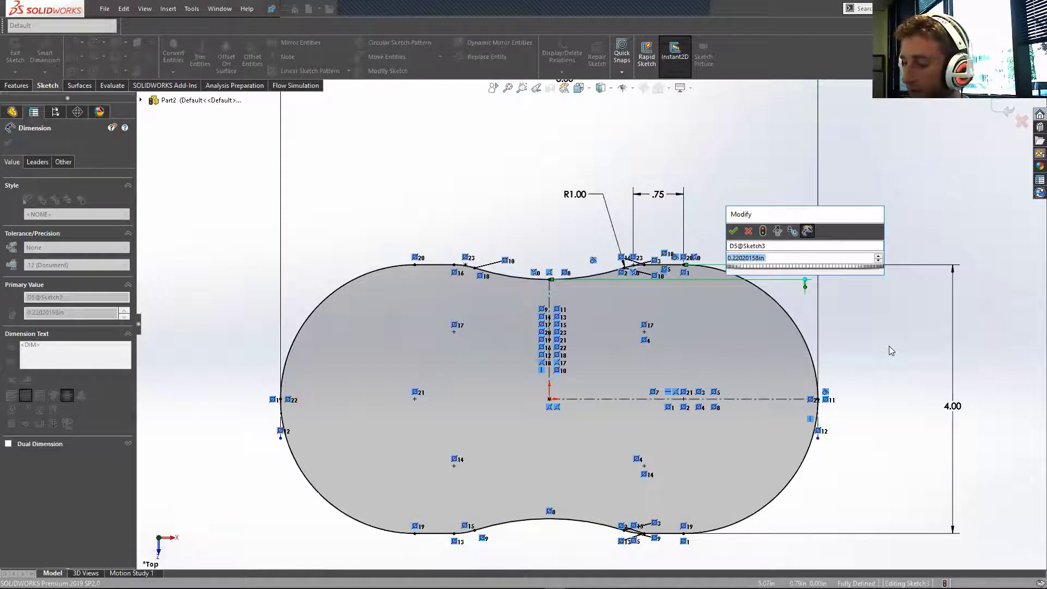
{"action": "type", "text": ".375"}
{"action": "key", "text": "Return"}
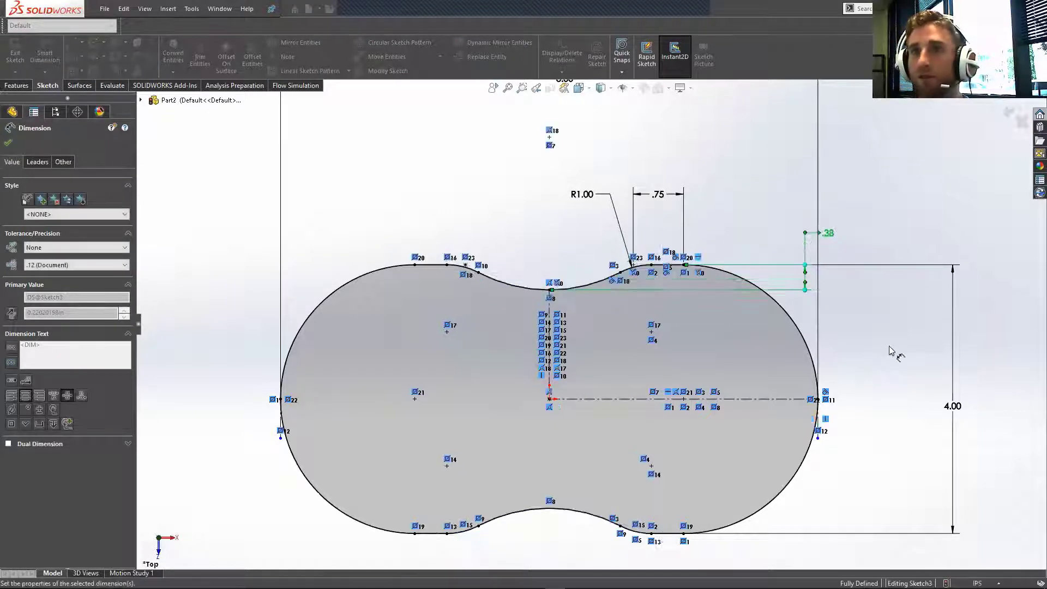
{"action": "key", "text": "f"}
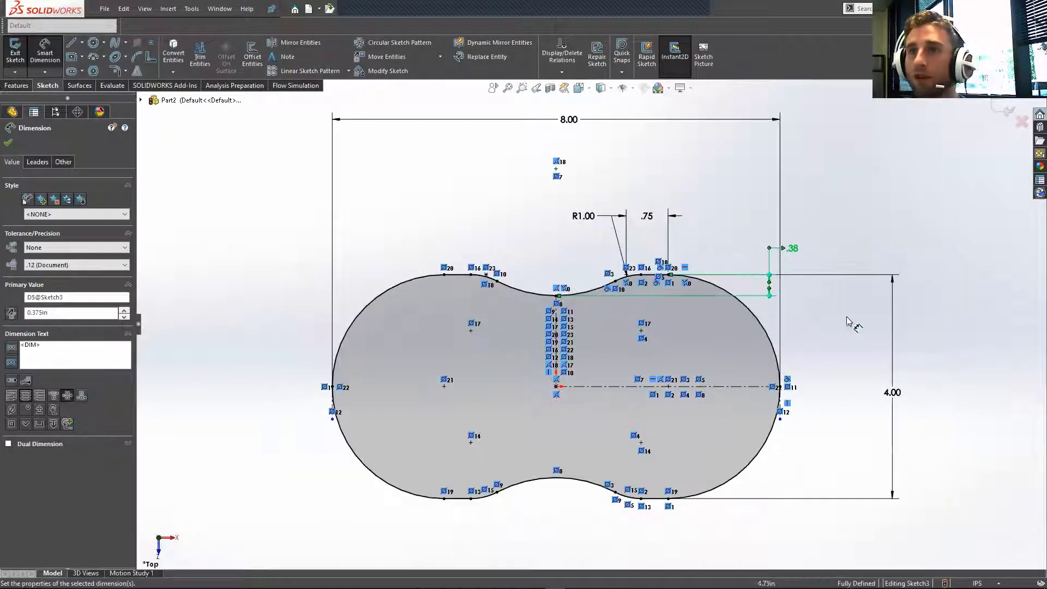
Step: Set the .375 depth dimension's precision to three decimal places
{"action": "left_click", "coordinate": [76, 264]}
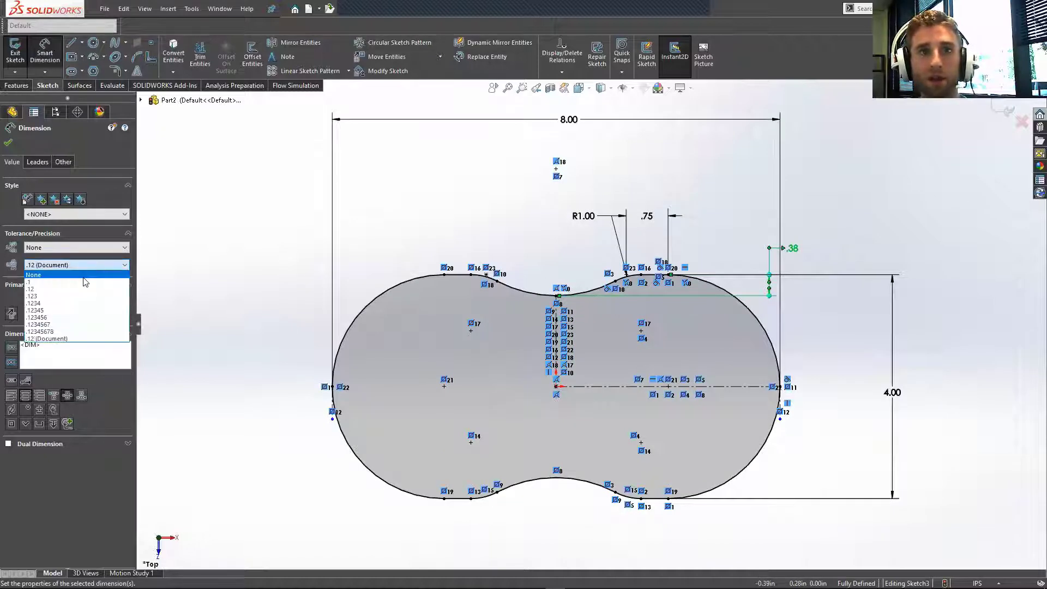
{"action": "left_click", "coordinate": [72, 297]}
{"action": "left_click", "coordinate": [873, 233]}
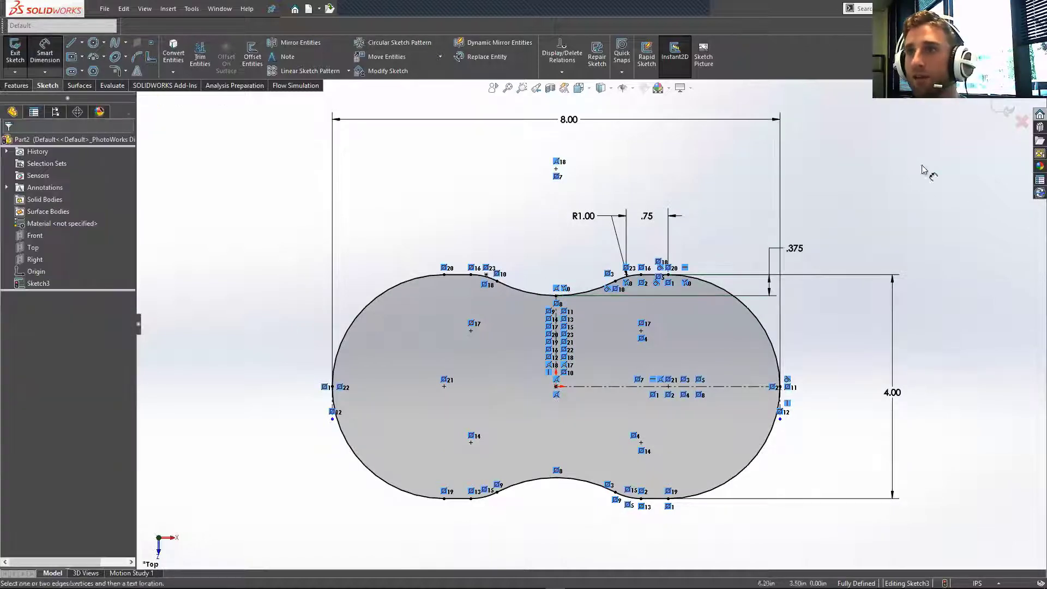
Step: Extrude the sketched profile upward as a surface with a blind depth of 2.50 in
{"action": "left_click", "coordinate": [79, 85]}
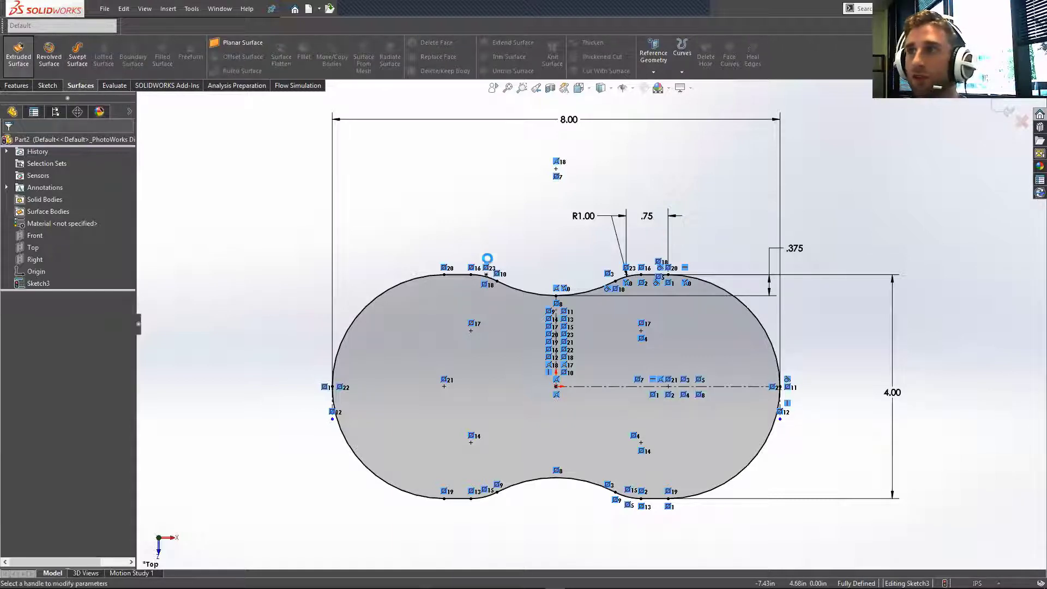
{"action": "mouse_move", "coordinate": [550, 333]}
{"action": "left_mouse_down"}
{"action": "mouse_move", "coordinate": [570, 254]}
{"action": "mouse_move", "coordinate": [565, 210]}
{"action": "mouse_move", "coordinate": [561, 240]}
{"action": "left_mouse_up"}
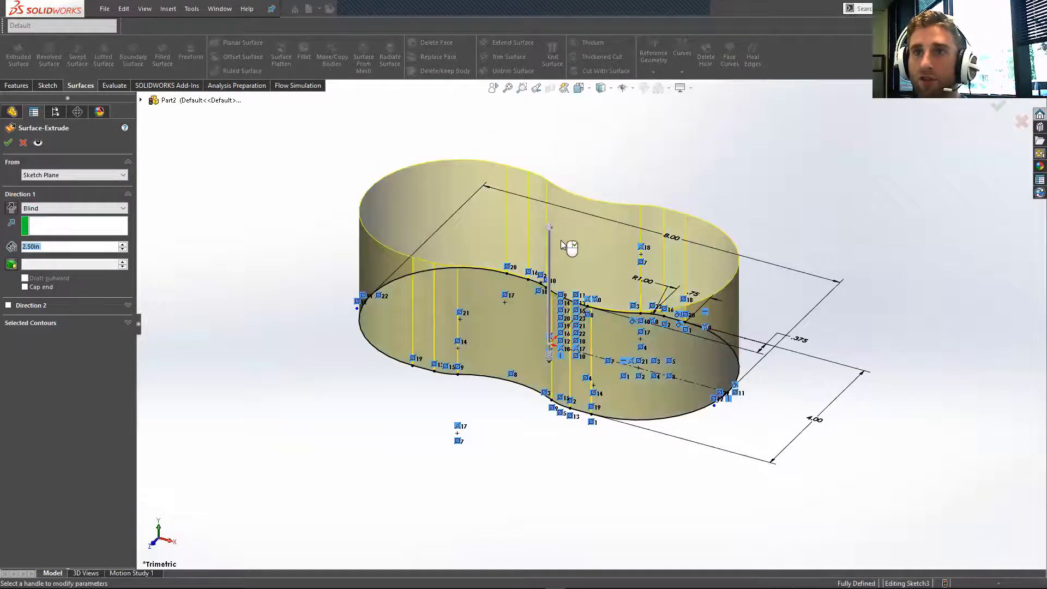
{"action": "key", "text": "Return"}
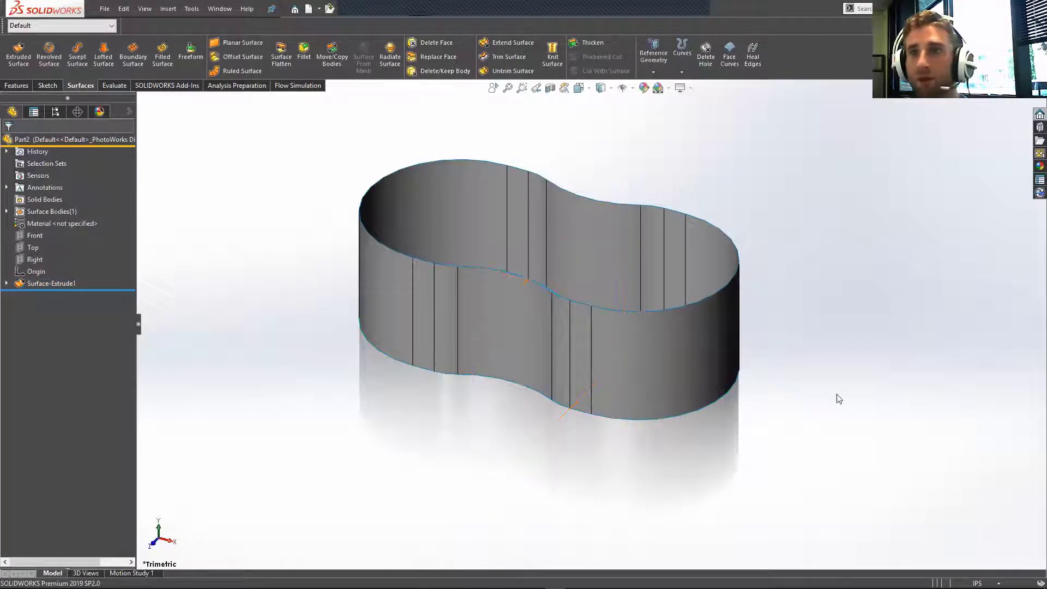
Step: Split the two rounded end faces of the extruded surface with a silhouette Split Line from the Front plane
{"action": "left_click", "coordinate": [34, 235]}
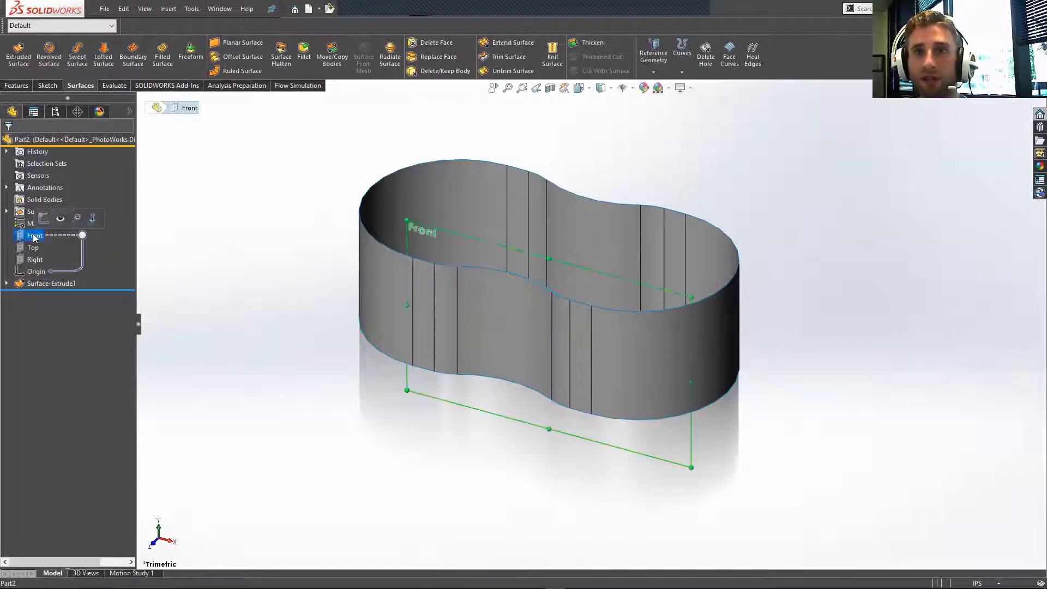
{"action": "left_click", "coordinate": [681, 54]}
{"action": "left_click", "coordinate": [693, 86]}
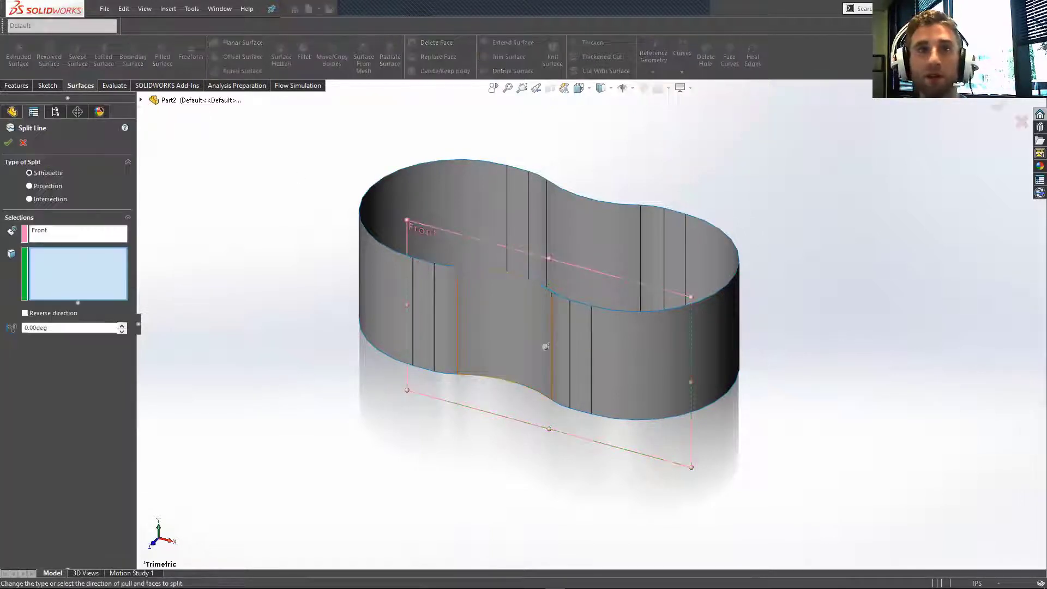
{"action": "left_click", "coordinate": [660, 360]}
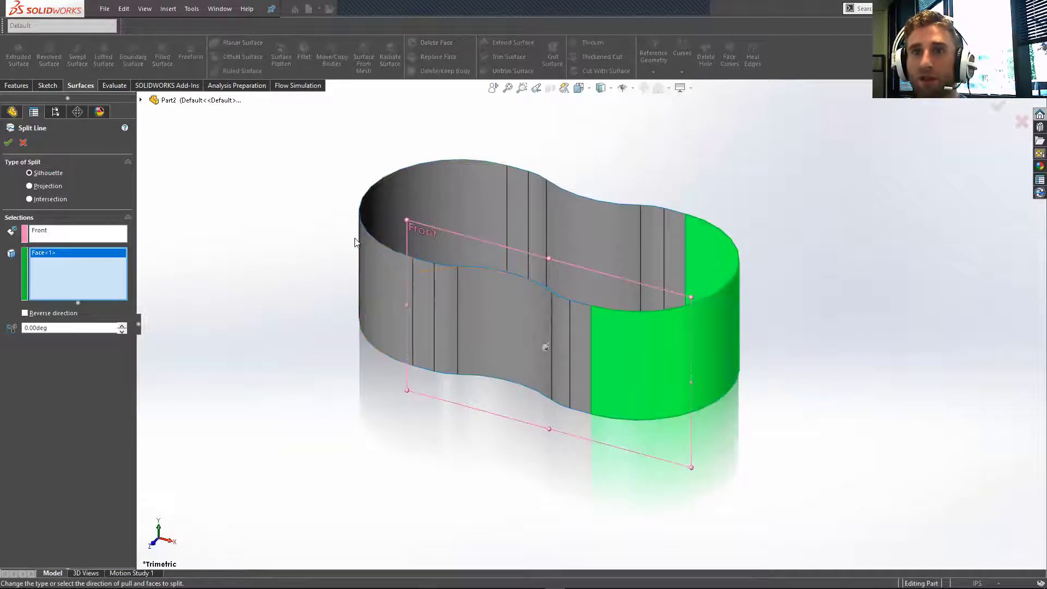
{"action": "left_click", "coordinate": [362, 253]}
{"action": "key", "text": "Return"}
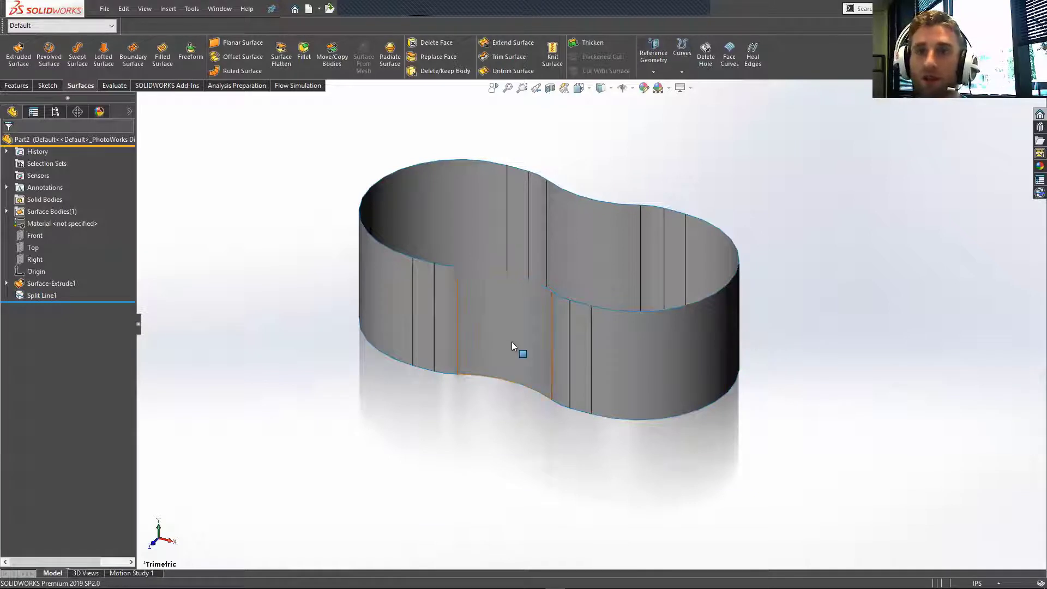
Step: Split the two concave side faces with a silhouette Split Line from the Right plane
{"action": "left_click", "coordinate": [38, 259]}
{"action": "left_click", "coordinate": [682, 69]}
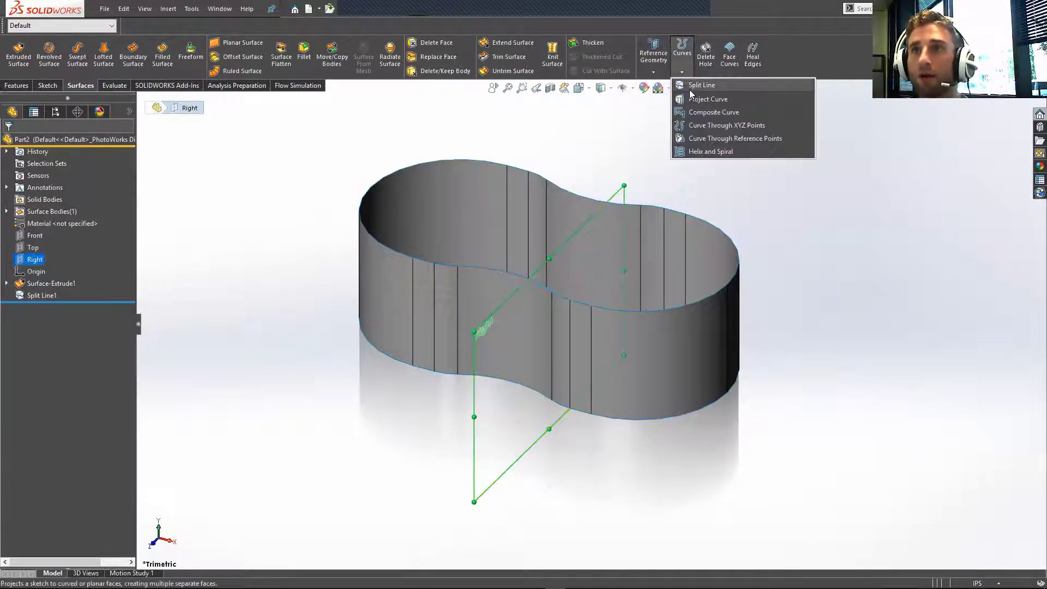
{"action": "left_click", "coordinate": [701, 85]}
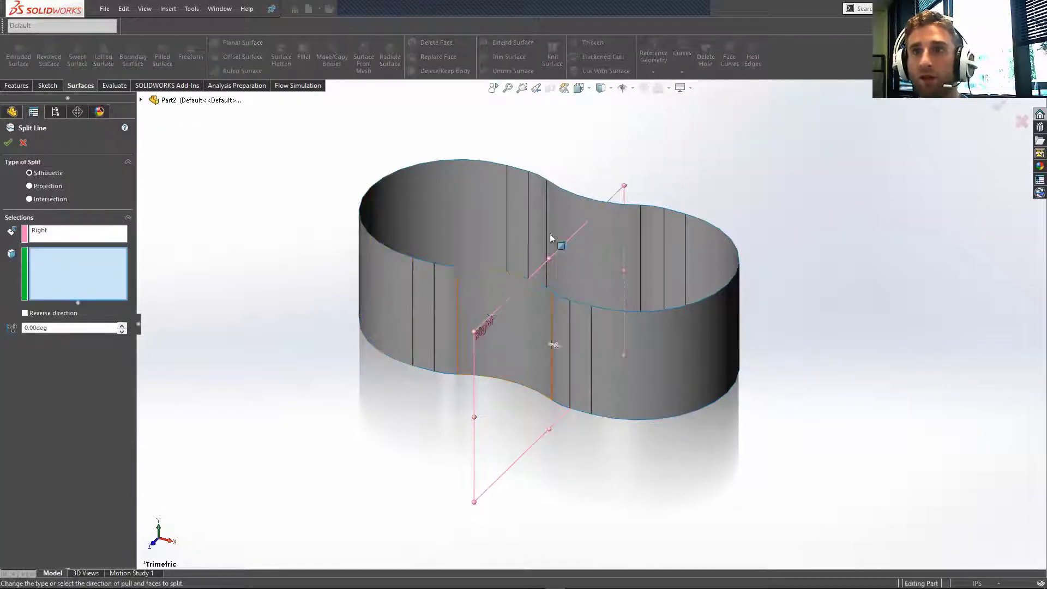
{"action": "left_click", "coordinate": [484, 325]}
{"action": "middle_click_drag", "start_coordinate": [484, 325], "coordinate": [599, 226]}
{"action": "left_click", "coordinate": [599, 226]}
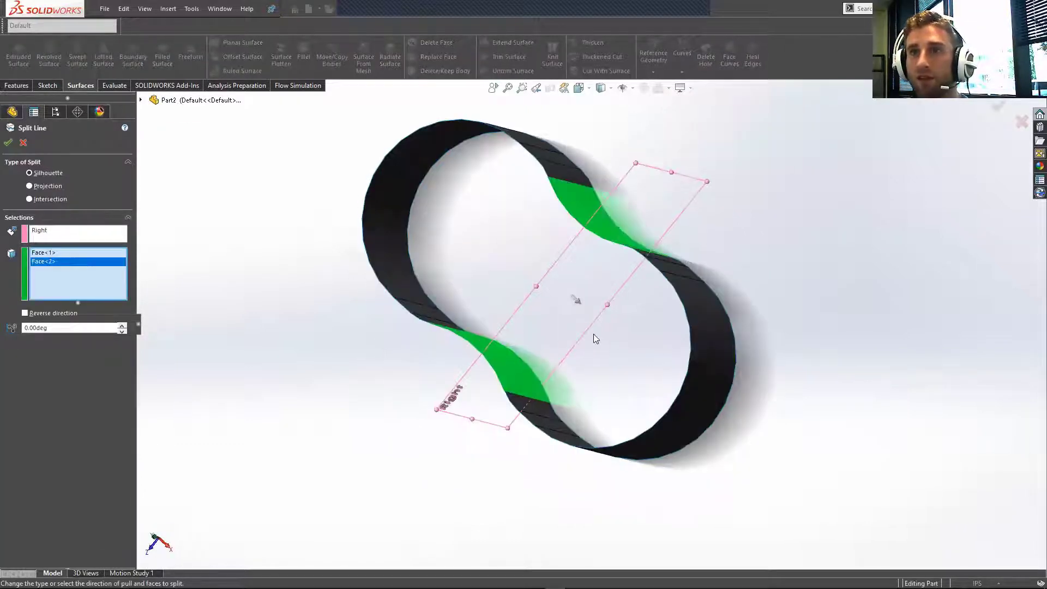
{"action": "middle_click_drag", "start_coordinate": [593, 334], "coordinate": [502, 196]}
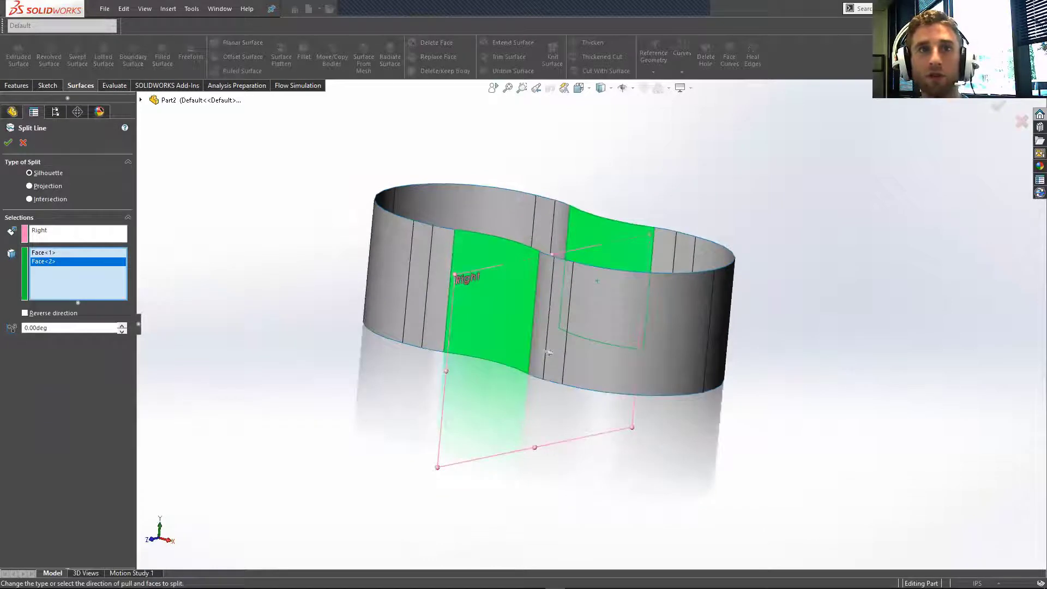
{"action": "left_click", "coordinate": [9, 143]}
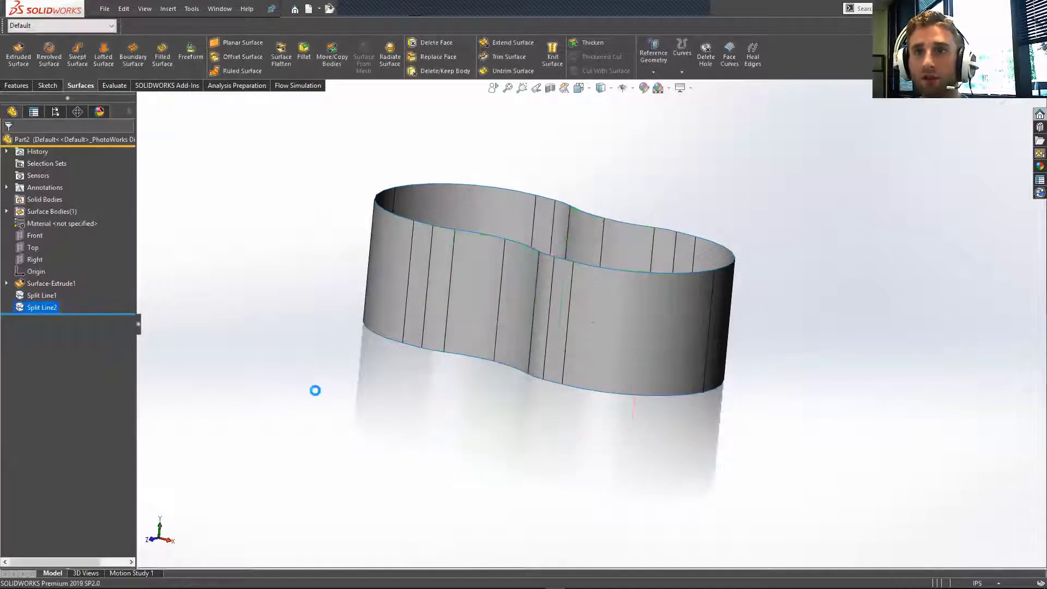
Step: Begin a reference plane offset upward from the Top plane, with an offset distance of 0.25 in
{"action": "key", "text": "ctrl+7"}
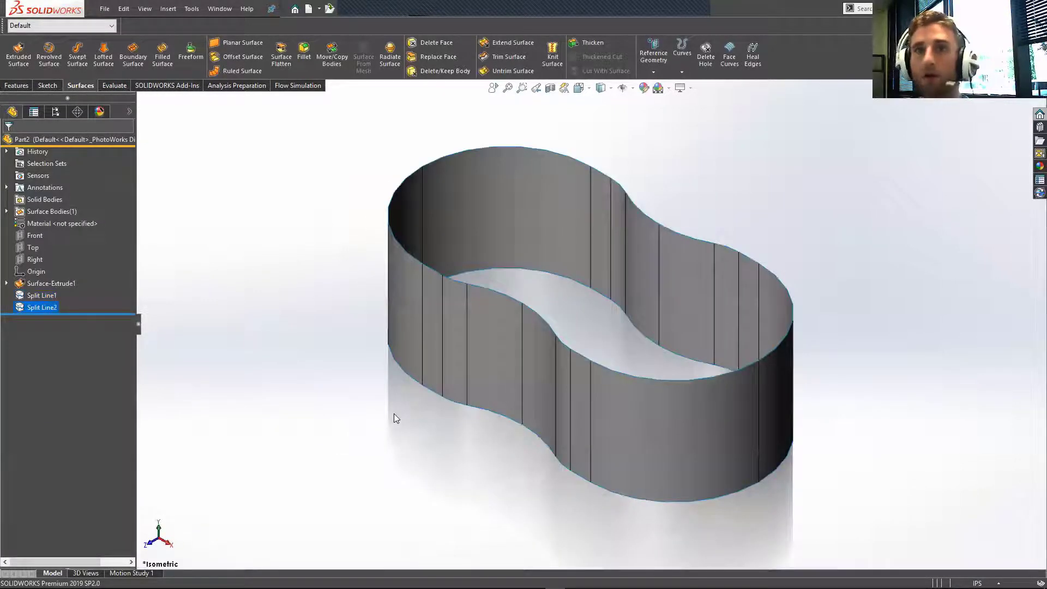
{"action": "key", "text": "f"}
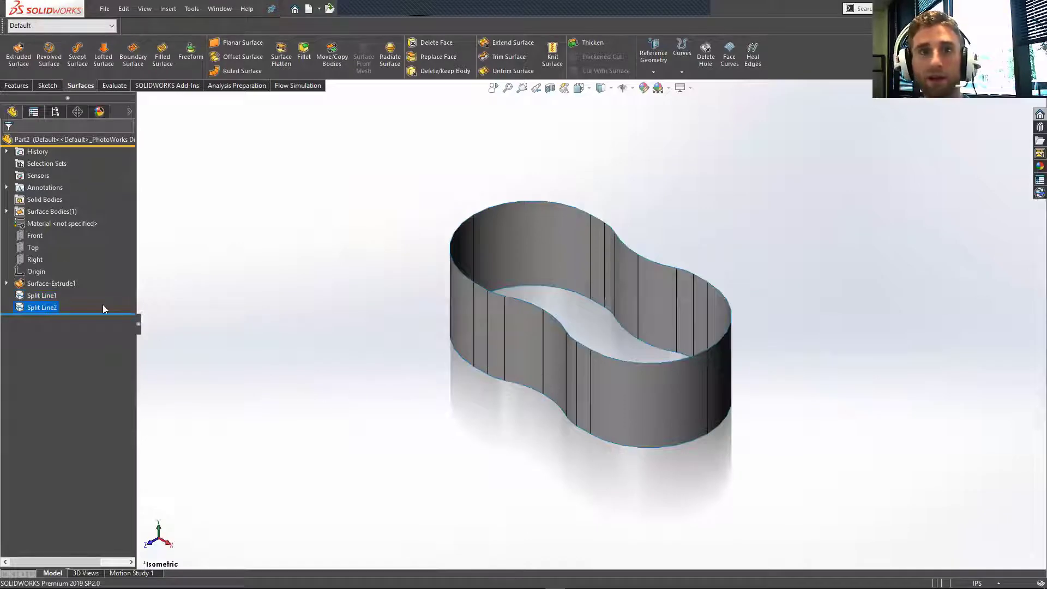
{"action": "left_click", "coordinate": [33, 247]}
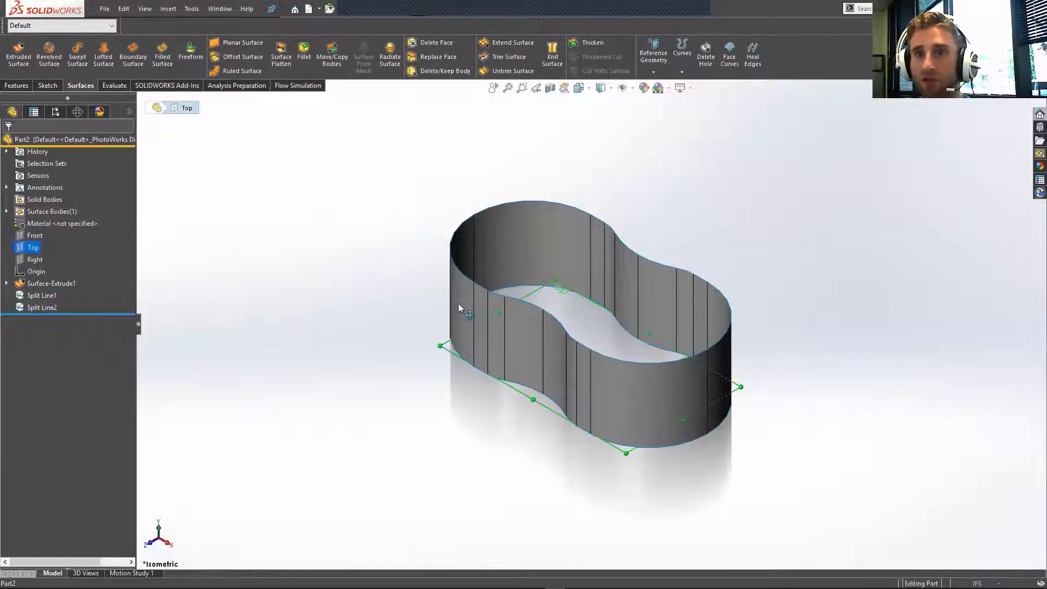
{"action": "left_click_drag", "start_coordinate": [459, 305], "coordinate": [467, 296], "text": "ctrl"}
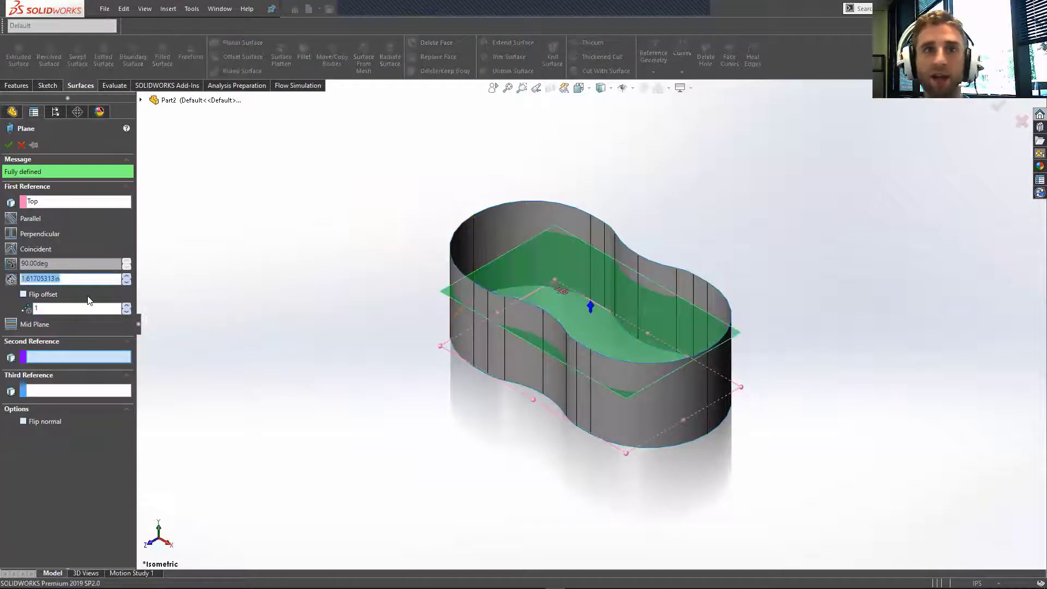
{"action": "type", "text": "0.25"}
{"action": "key", "text": "Return"}
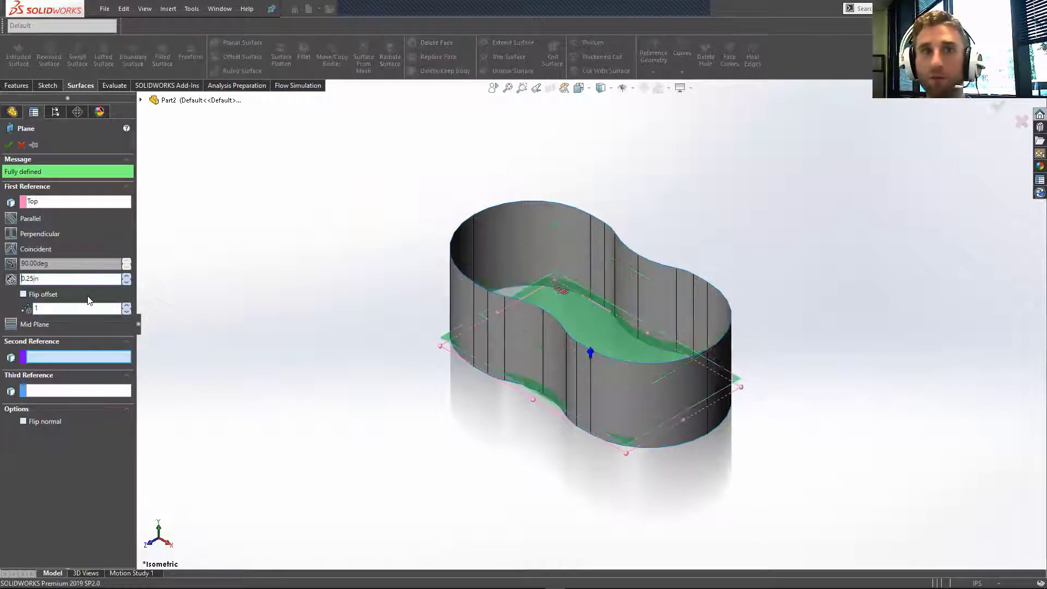
Step: Increase the number of offset planes to 9
{"action": "left_click", "coordinate": [126, 307]}
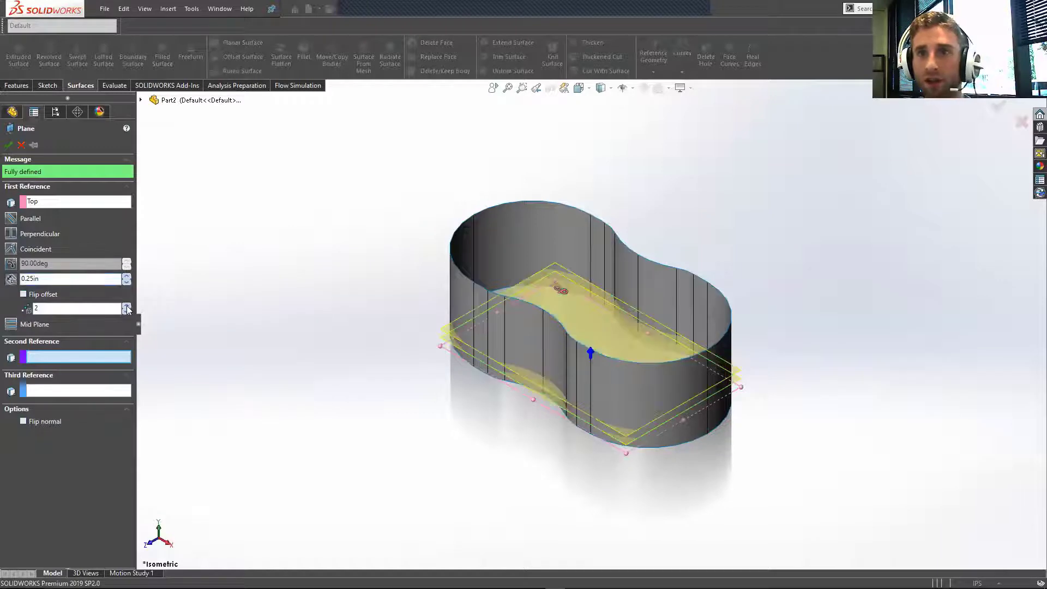
{"action": "left_click", "coordinate": [126, 307]}
{"action": "left_click", "coordinate": [127, 308]}
{"action": "left_click", "coordinate": [127, 307]}
{"action": "left_click", "coordinate": [127, 307]}
{"action": "left_click", "coordinate": [126, 307]}
{"action": "left_click", "coordinate": [127, 308]}
{"action": "left_click", "coordinate": [126, 307]}
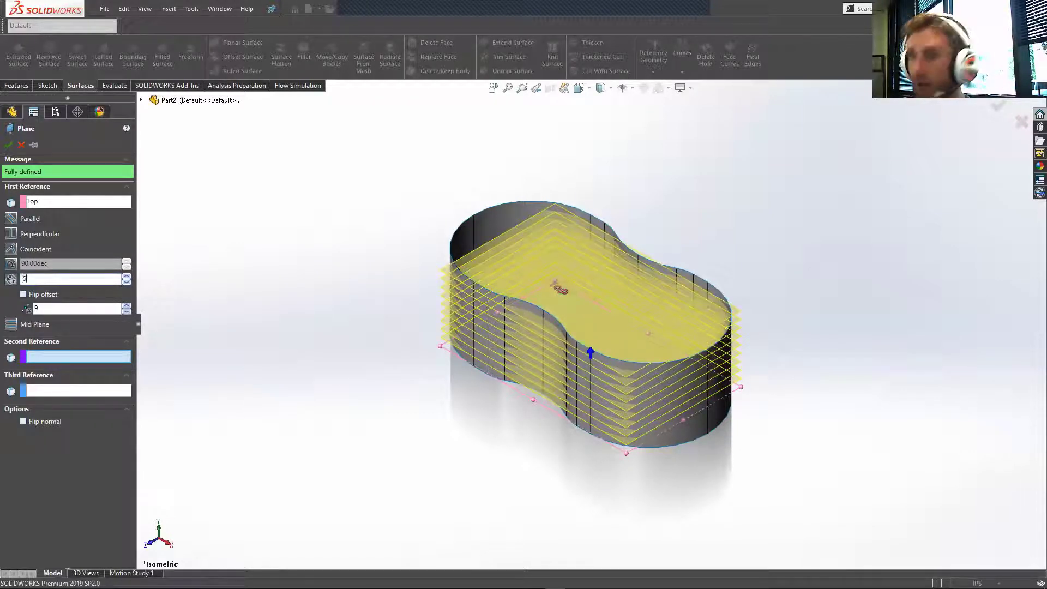
Step: Set the plane spacing to 0.50 in and reduce the number of planes to 5
{"action": "type", "text": ".5"}
{"action": "key", "text": "Return"}
{"action": "left_click", "coordinate": [127, 310]}
{"action": "left_click", "coordinate": [128, 311]}
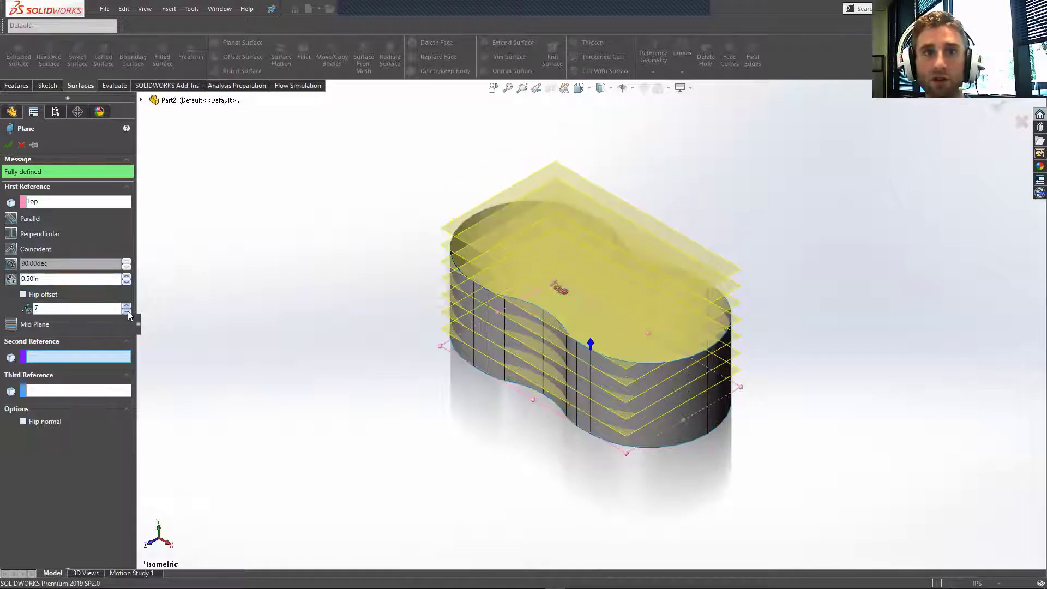
{"action": "left_click", "coordinate": [128, 311]}
{"action": "left_click", "coordinate": [128, 311]}
Step: Reduce the number of planes to 4 and create the evenly spaced planes through the surface wall
{"action": "middle_click_drag", "start_coordinate": [420, 371], "coordinate": [468, 288]}
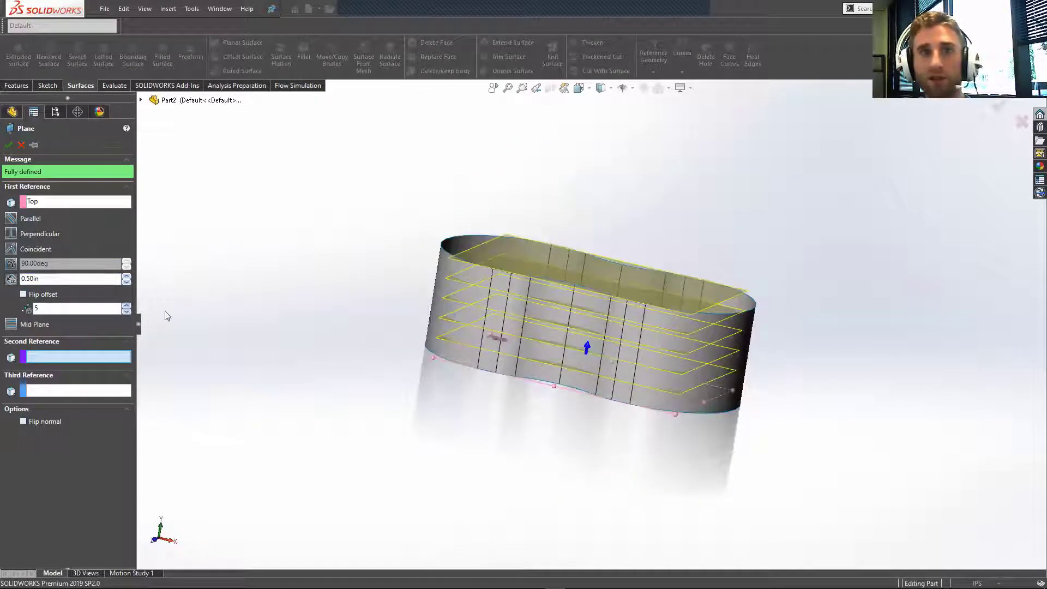
{"action": "left_click", "coordinate": [126, 311]}
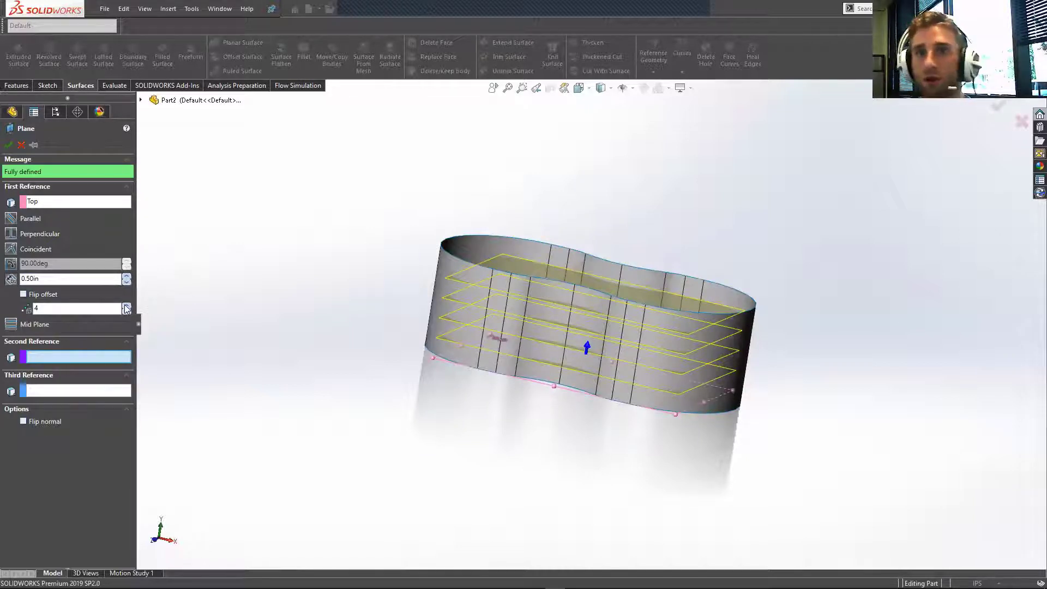
{"action": "left_click", "coordinate": [127, 306]}
{"action": "mouse_move", "coordinate": [424, 405]}
{"action": "middle_mouse_down"}
{"action": "mouse_move", "coordinate": [458, 367]}
{"action": "mouse_move", "coordinate": [429, 388]}
{"action": "middle_mouse_up"}
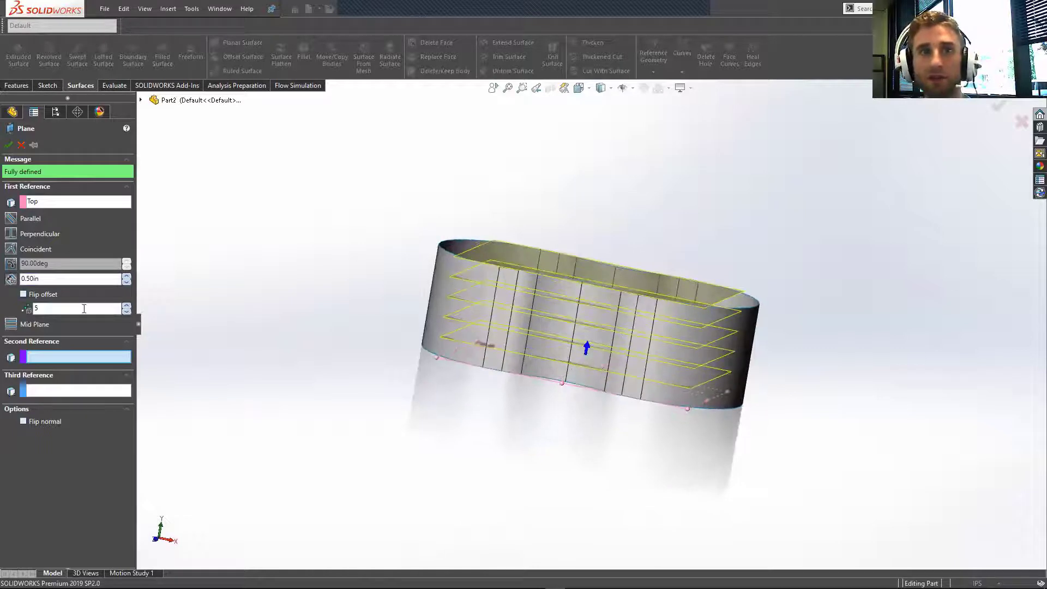
{"action": "left_click", "coordinate": [126, 312]}
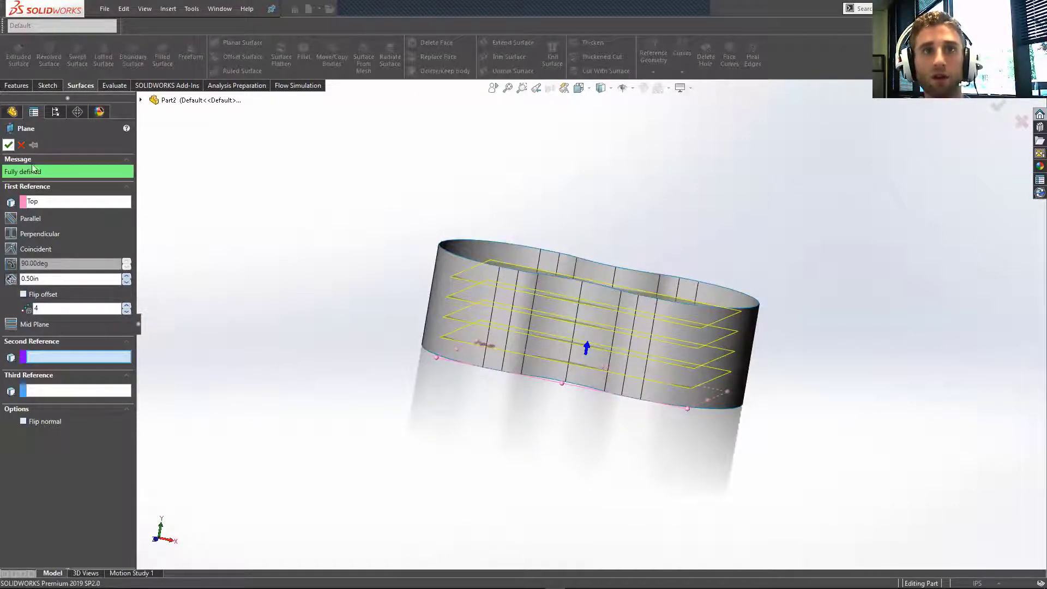
{"action": "key", "text": "Return"}
{"action": "middle_click_drag", "start_coordinate": [428, 420], "coordinate": [386, 434]}
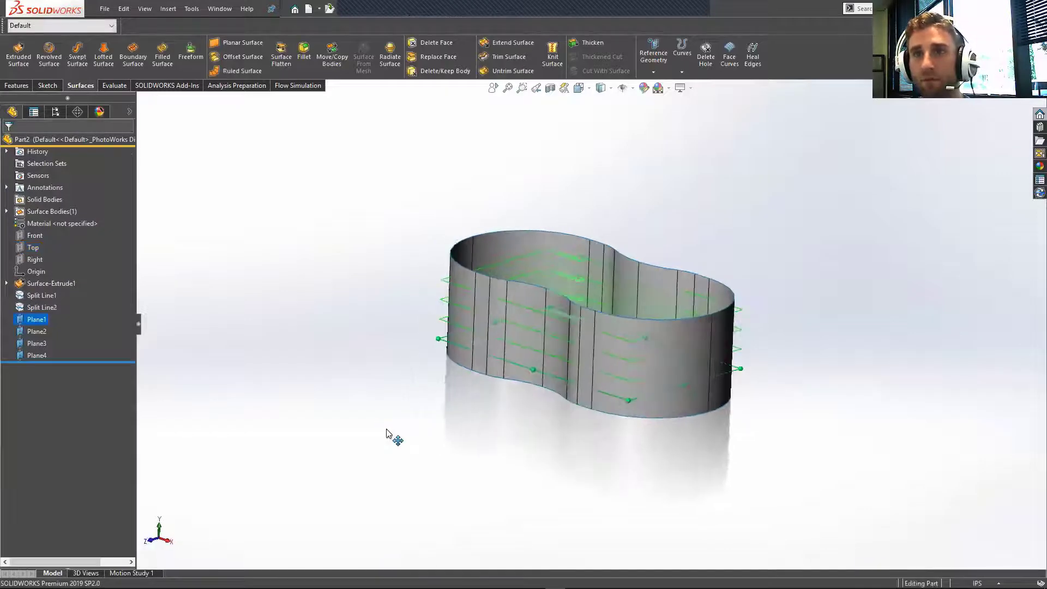
{"action": "left_click", "coordinate": [335, 367]}
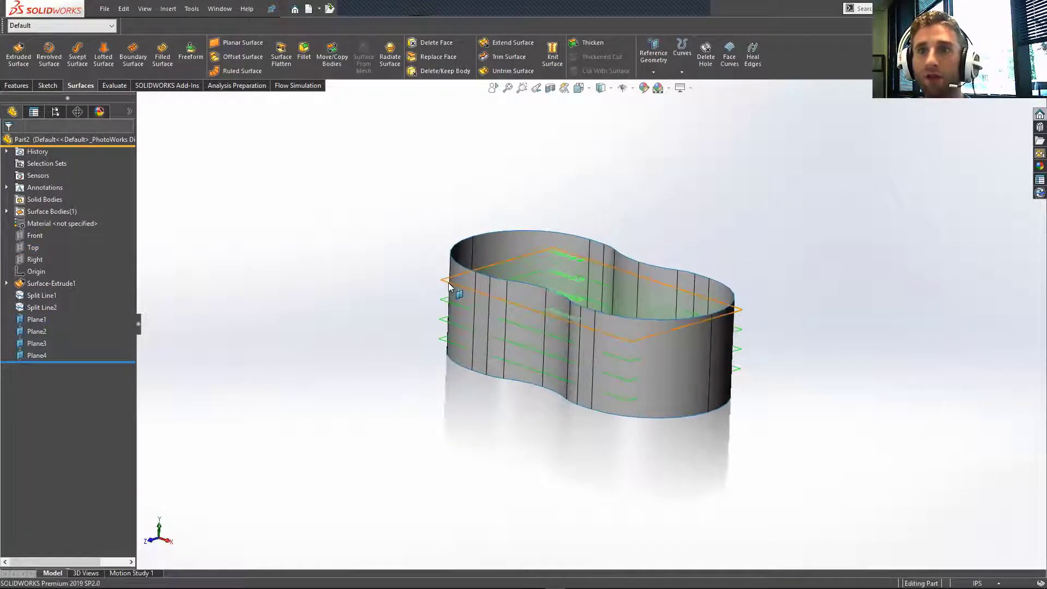
Step: Create intersection curves in a 3D sketch between the four offset planes and all the faces of the extruded surface
{"action": "left_click", "coordinate": [17, 86]}
{"action": "left_click", "coordinate": [54, 86]}
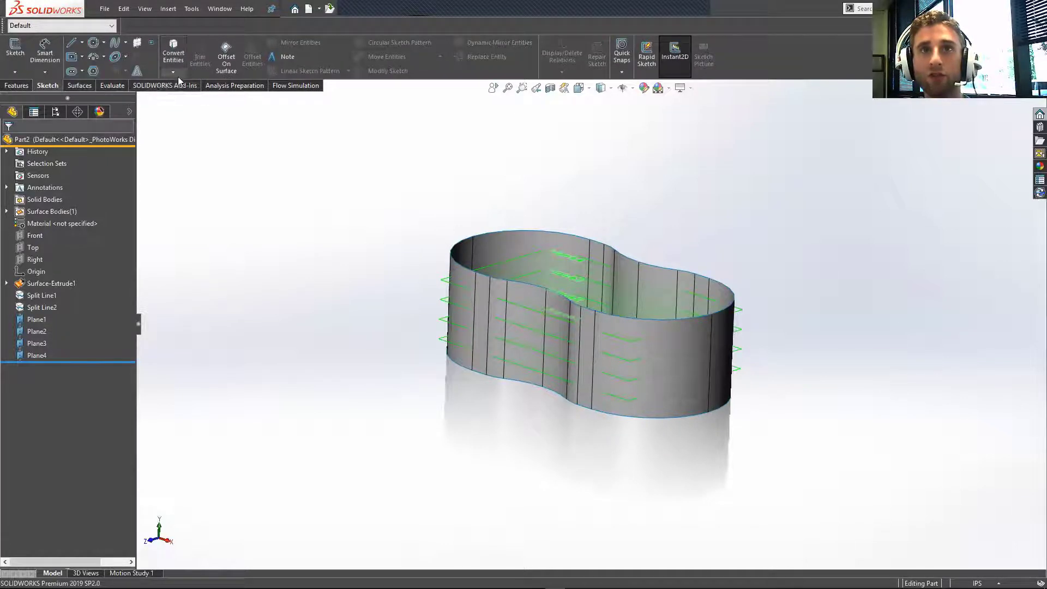
{"action": "left_click", "coordinate": [173, 72]}
{"action": "left_click", "coordinate": [185, 87]}
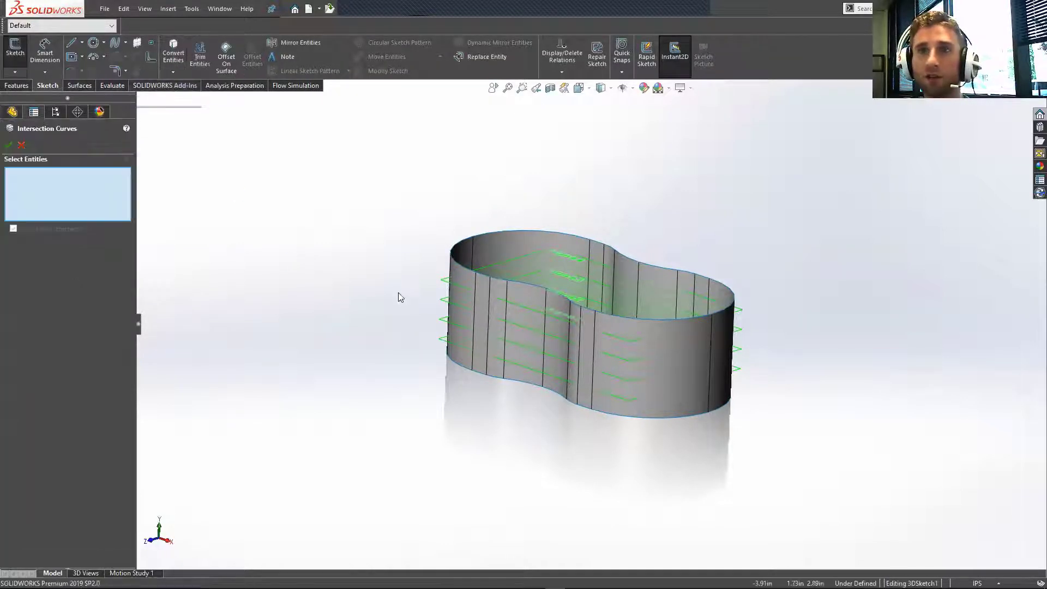
{"action": "left_click", "coordinate": [449, 283]}
{"action": "left_click", "coordinate": [443, 301]}
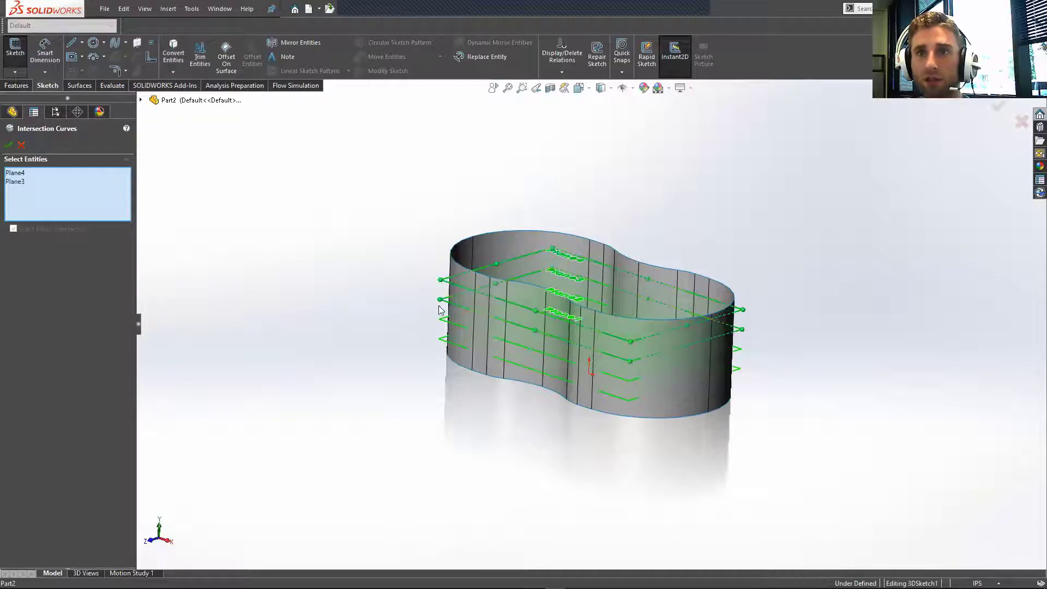
{"action": "left_click", "coordinate": [440, 321]}
{"action": "left_click", "coordinate": [440, 341]}
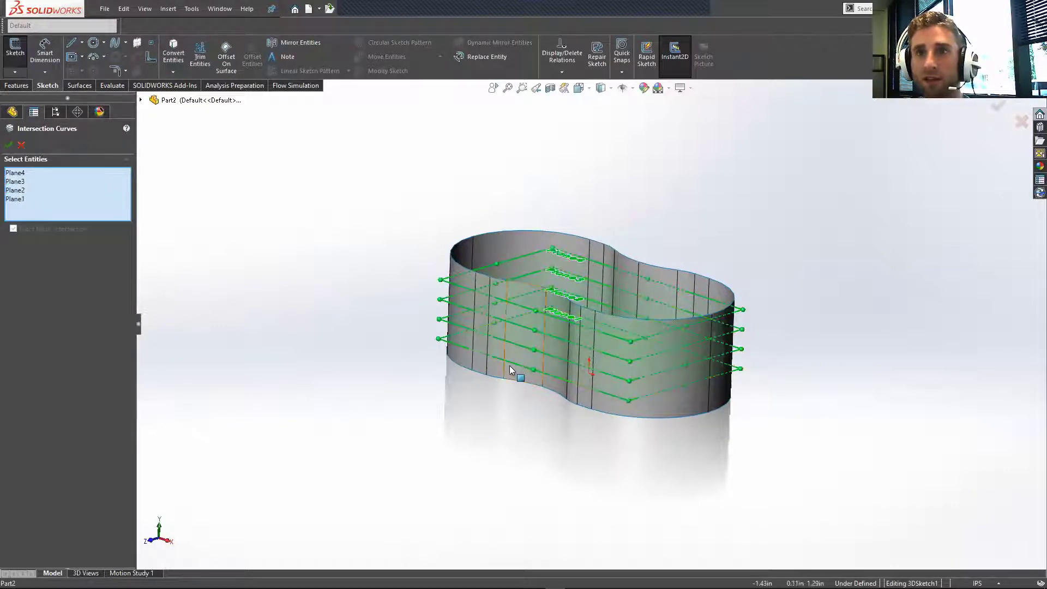
{"action": "right_click", "coordinate": [472, 364]}
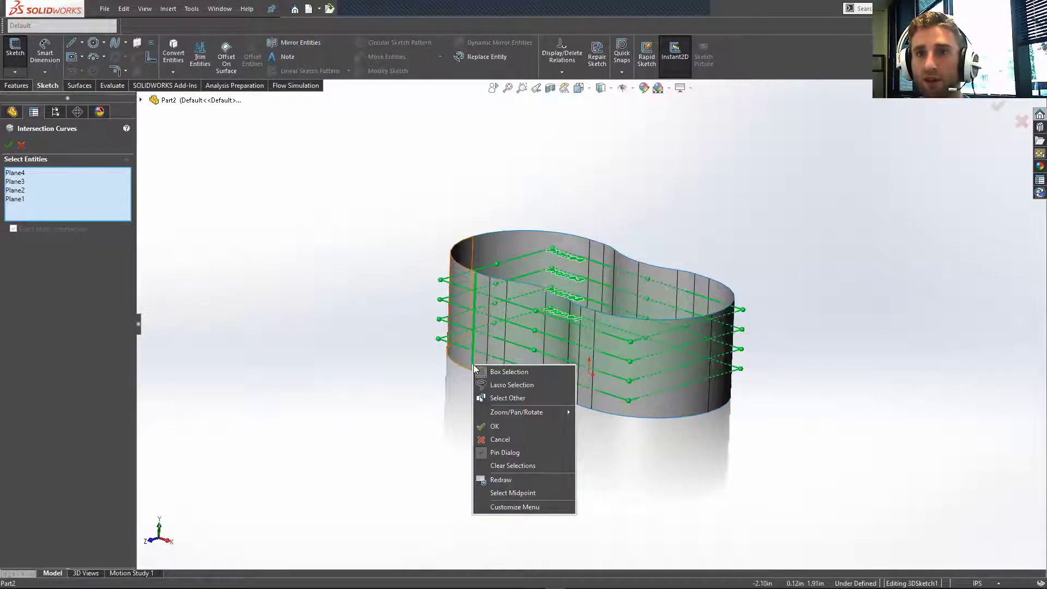
{"action": "left_click", "coordinate": [523, 493]}
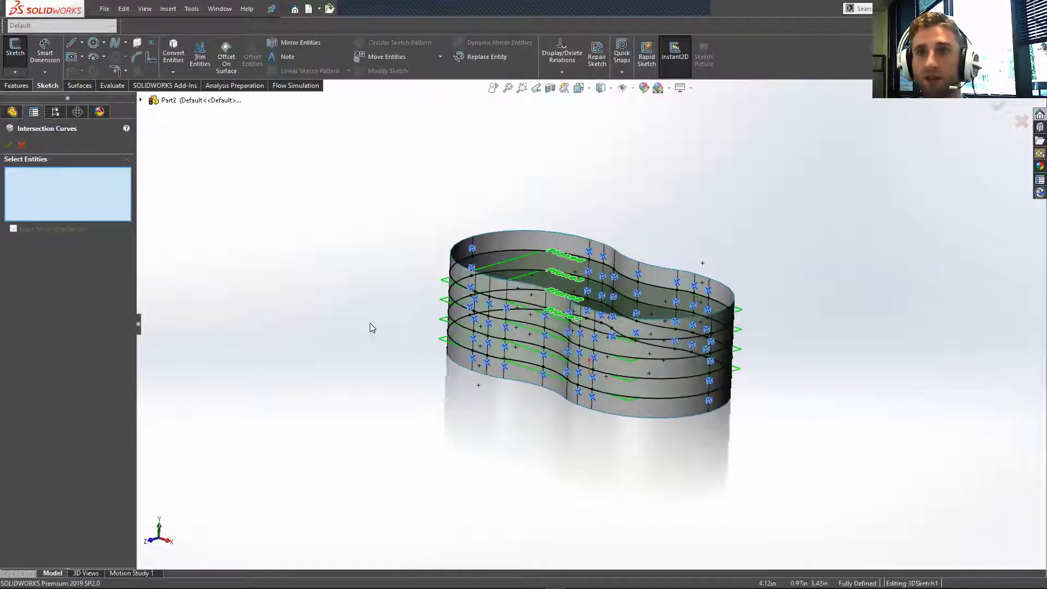
{"action": "left_click", "coordinate": [13, 145]}
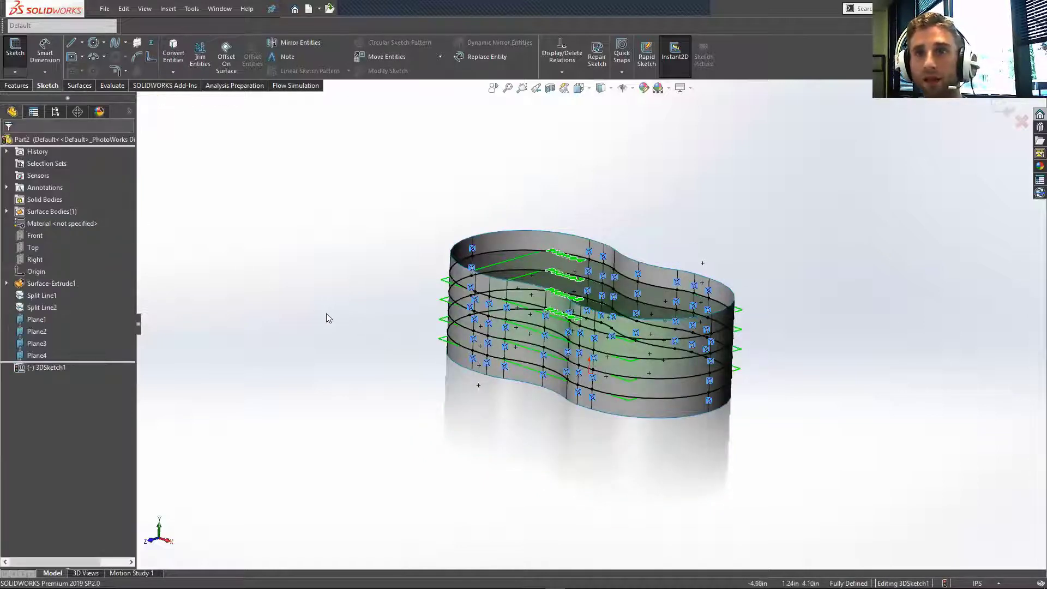
Step: Close the 3D sketch and hide the four offset planes and the extruded surface, leaving the intersection curves in isometric view
{"action": "double_click", "coordinate": [269, 338]}
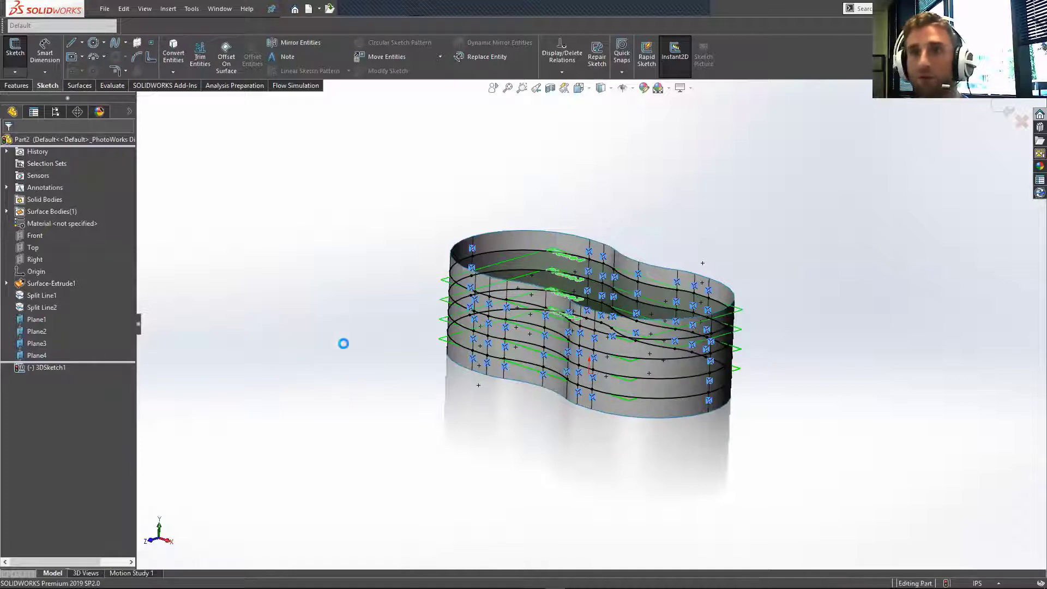
{"action": "mouse_move", "coordinate": [369, 366]}
{"action": "middle_mouse_down"}
{"action": "mouse_move", "coordinate": [416, 436]}
{"action": "mouse_move", "coordinate": [375, 393]}
{"action": "middle_mouse_up"}
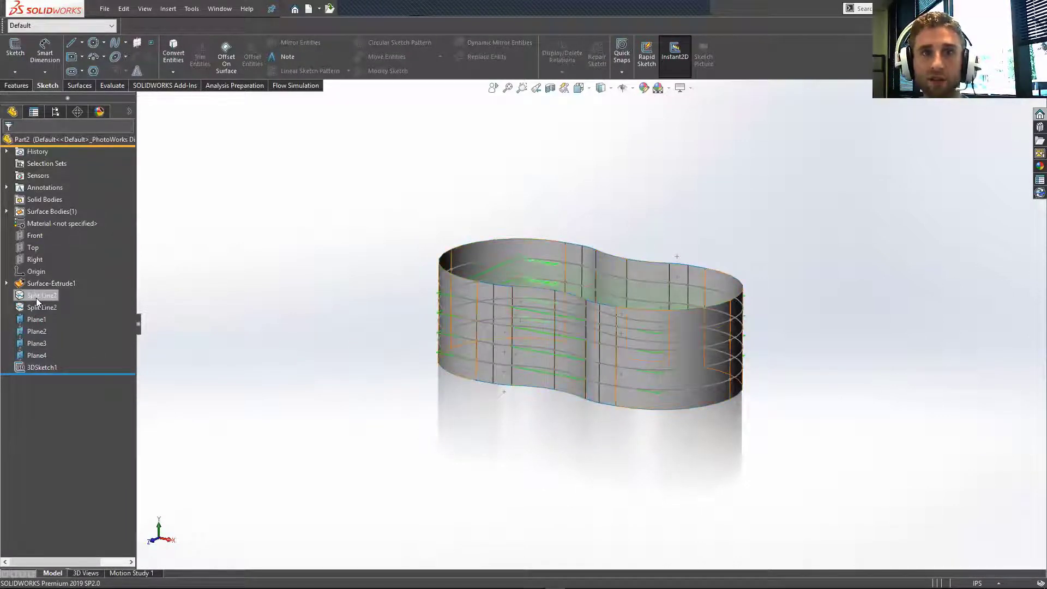
{"action": "left_click", "coordinate": [6, 283]}
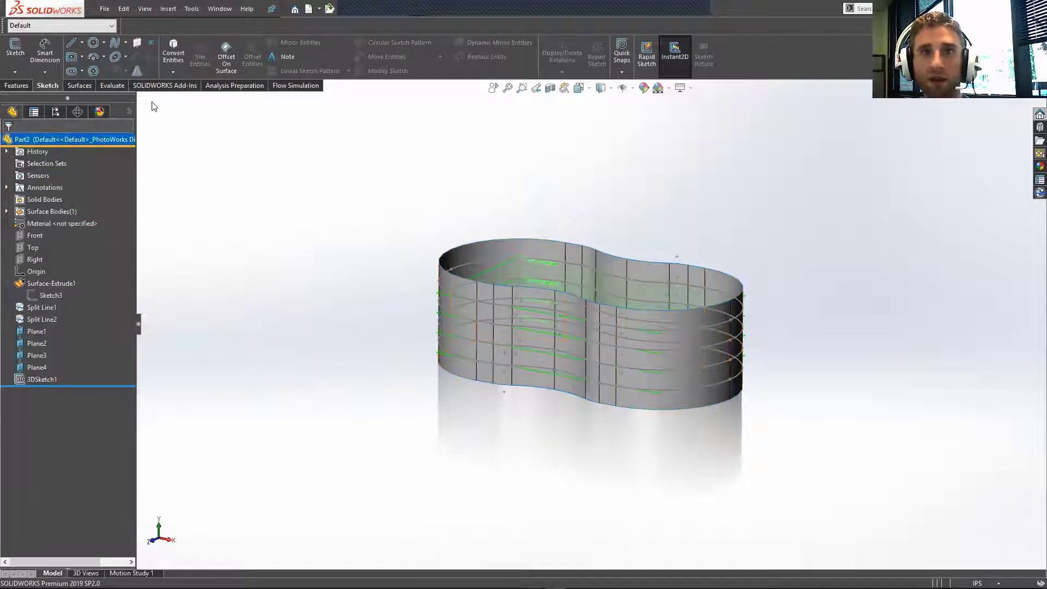
{"action": "left_click", "coordinate": [131, 112]}
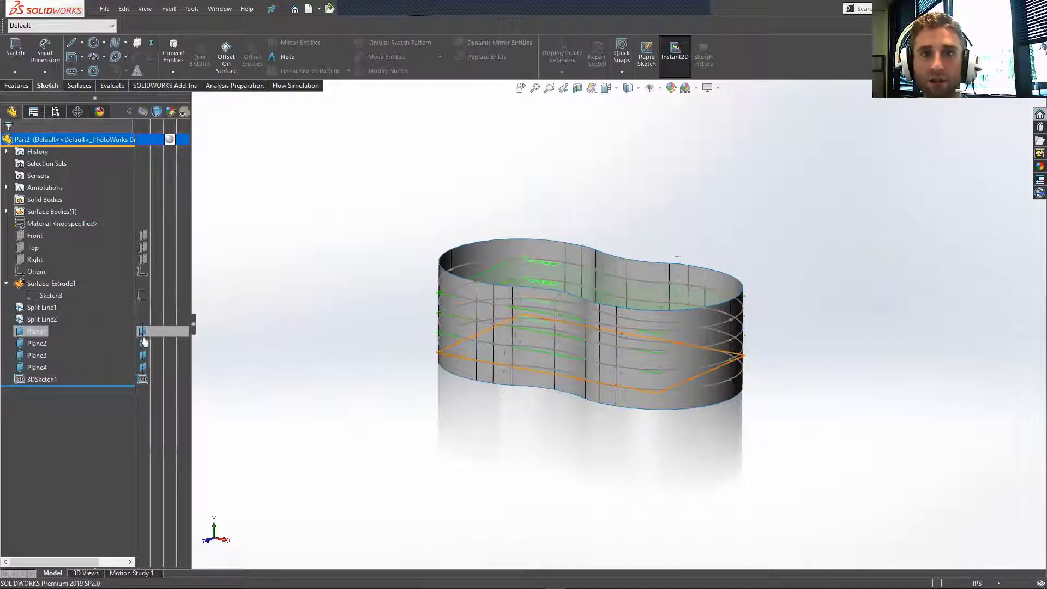
{"action": "left_click", "coordinate": [143, 343]}
{"action": "left_click", "coordinate": [143, 355]}
{"action": "left_click", "coordinate": [143, 367]}
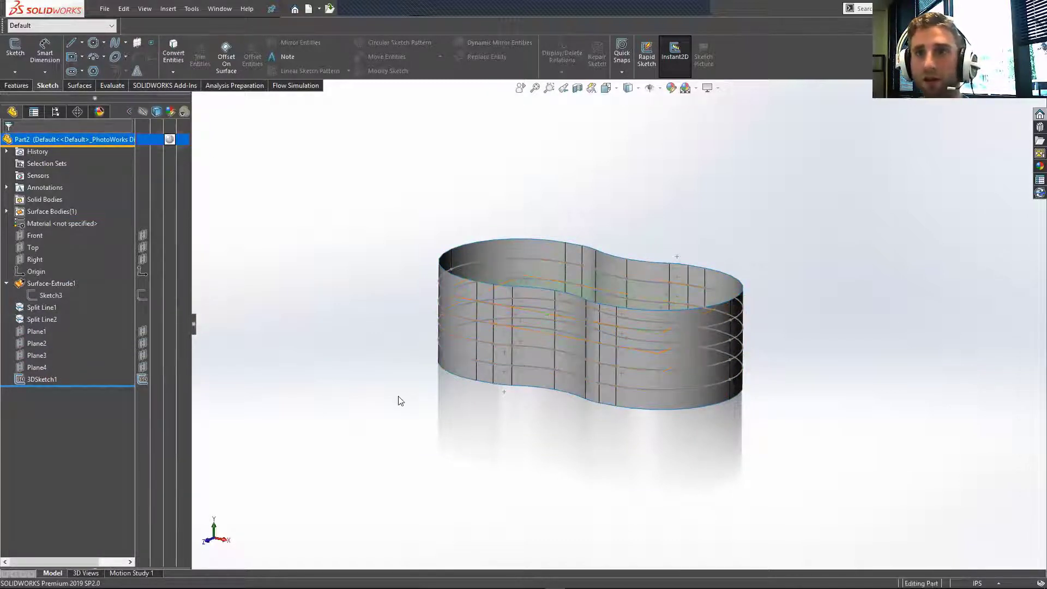
{"action": "left_click", "coordinate": [55, 282]}
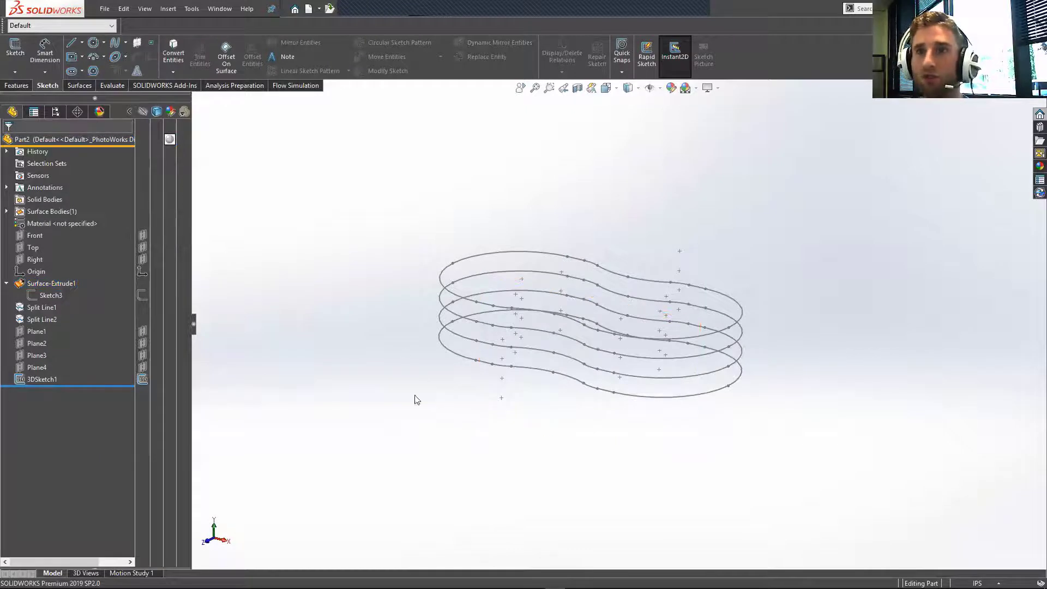
{"action": "right_click_drag", "start_coordinate": [315, 443], "coordinate": [496, 385]}
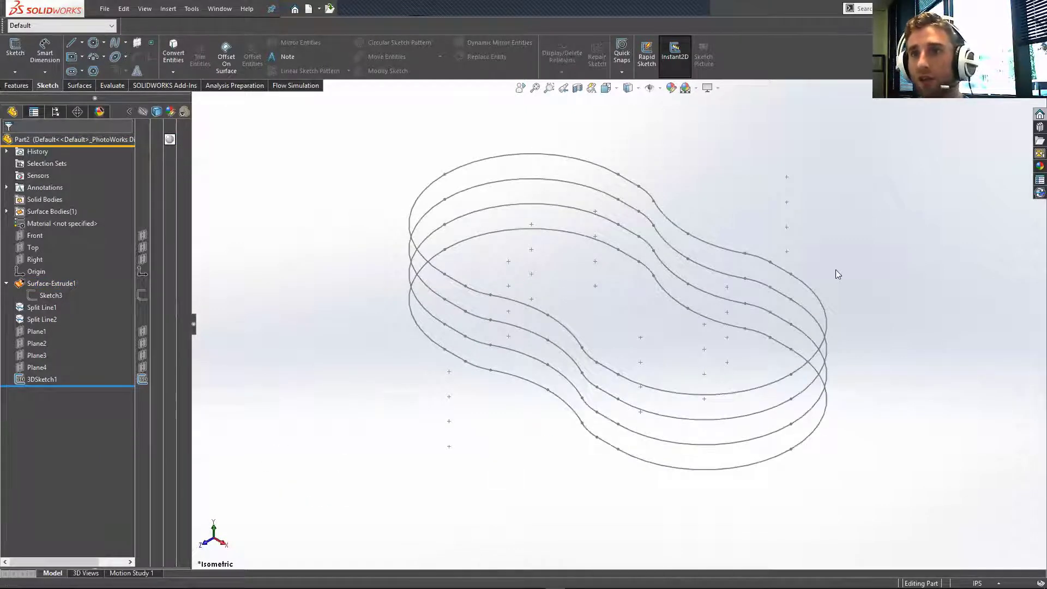
Step: Start a Curve Through Reference Points through the seven consecutive vertices along the front side of the lowest loop
{"action": "left_click", "coordinate": [17, 86]}
{"action": "left_click", "coordinate": [705, 72]}
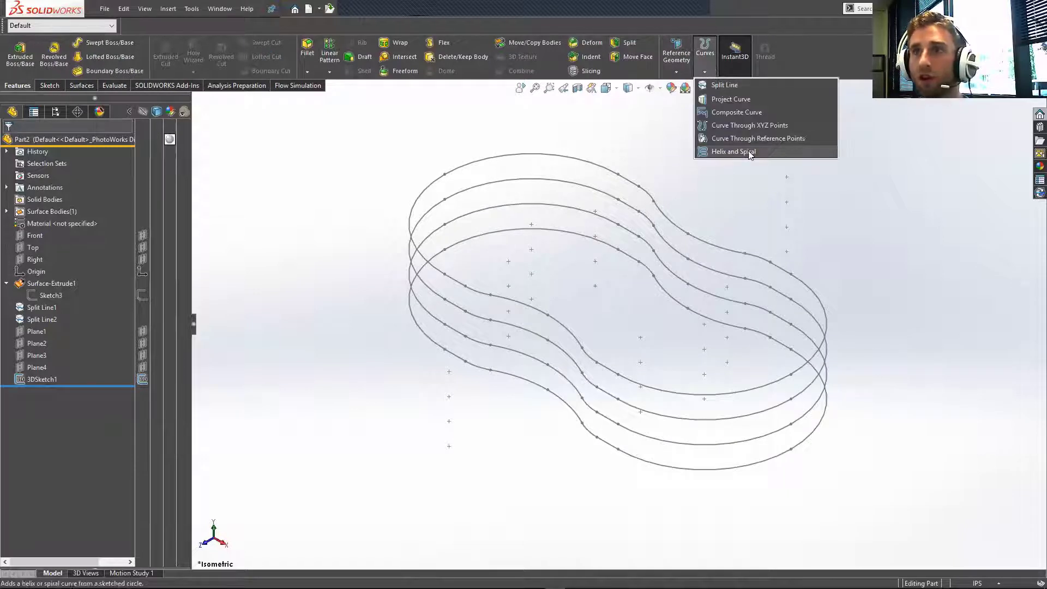
{"action": "left_click", "coordinate": [756, 138]}
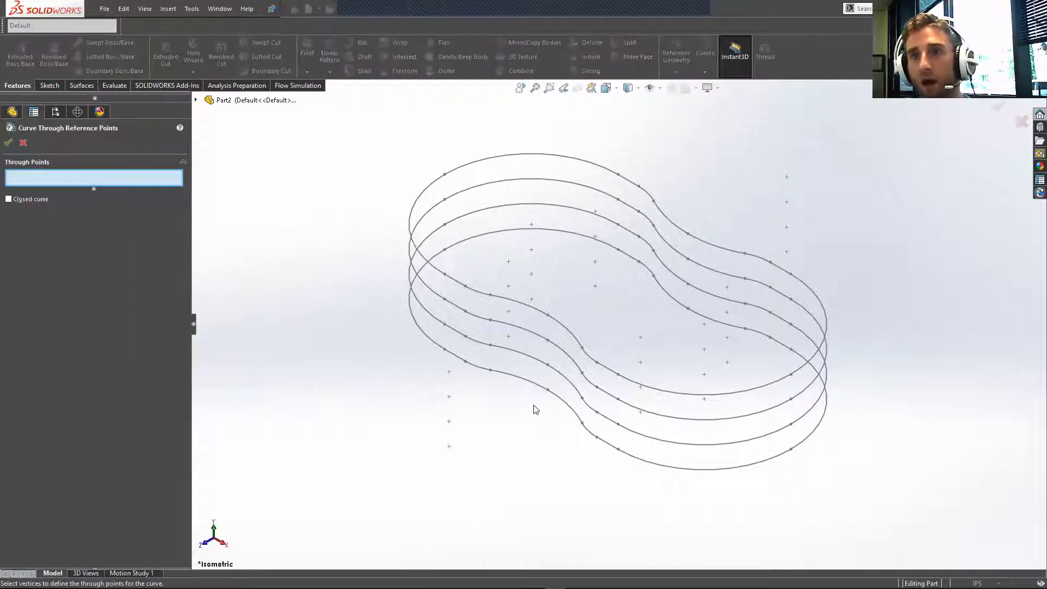
{"action": "left_click", "coordinate": [445, 350]}
{"action": "left_click", "coordinate": [465, 361]}
{"action": "left_click", "coordinate": [491, 371]}
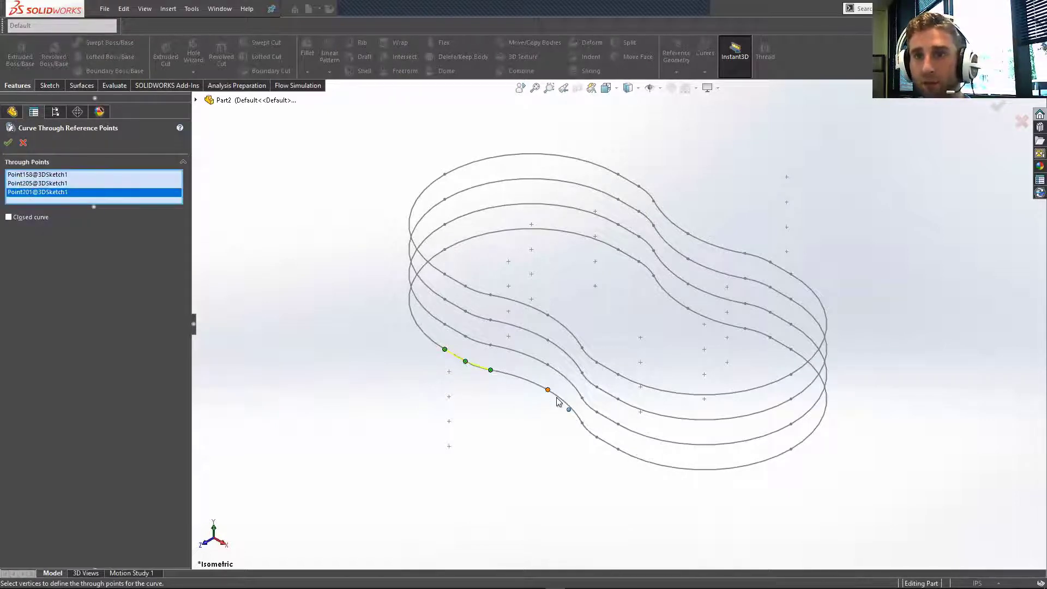
{"action": "left_click", "coordinate": [549, 390]}
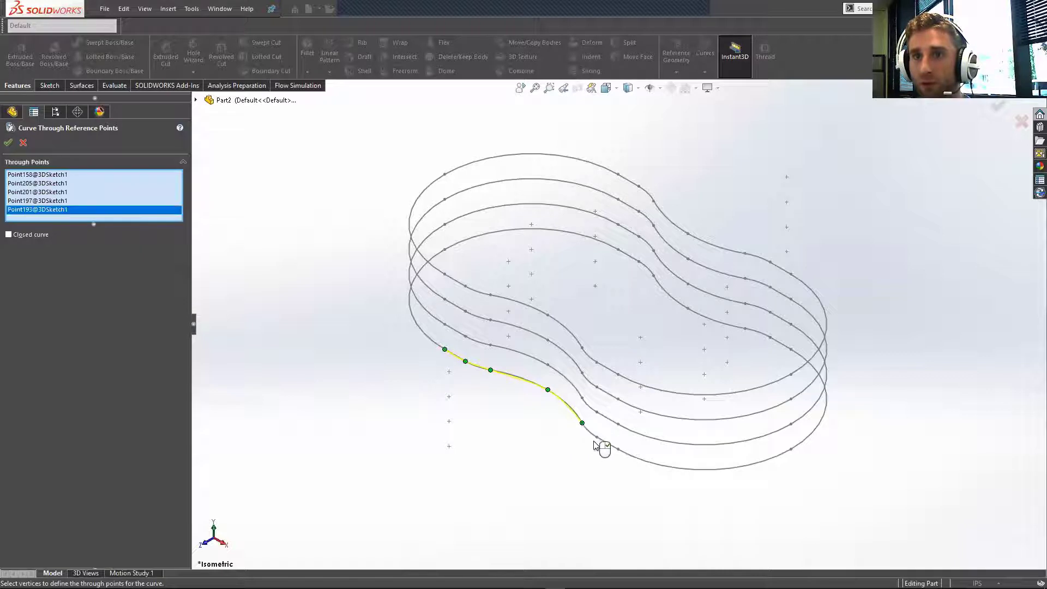
{"action": "left_click", "coordinate": [596, 437]}
{"action": "left_click", "coordinate": [618, 450]}
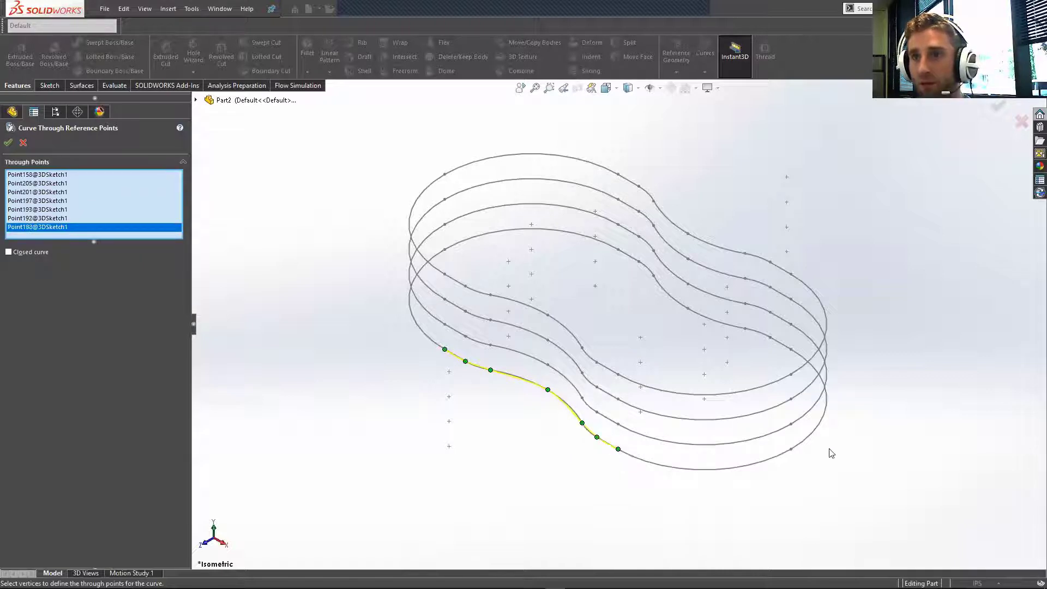
Step: Extend the reference-point curve around the far rounded end and along the back side of the lowest loop, adding nine vertices in order
{"action": "left_click", "coordinate": [791, 450]}
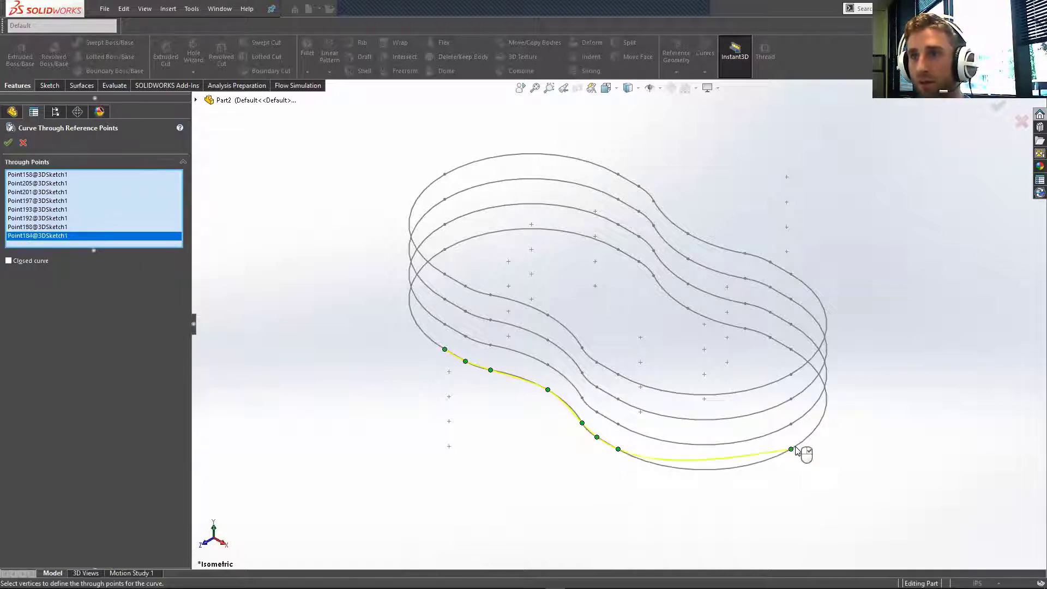
{"action": "left_click", "coordinate": [791, 350]}
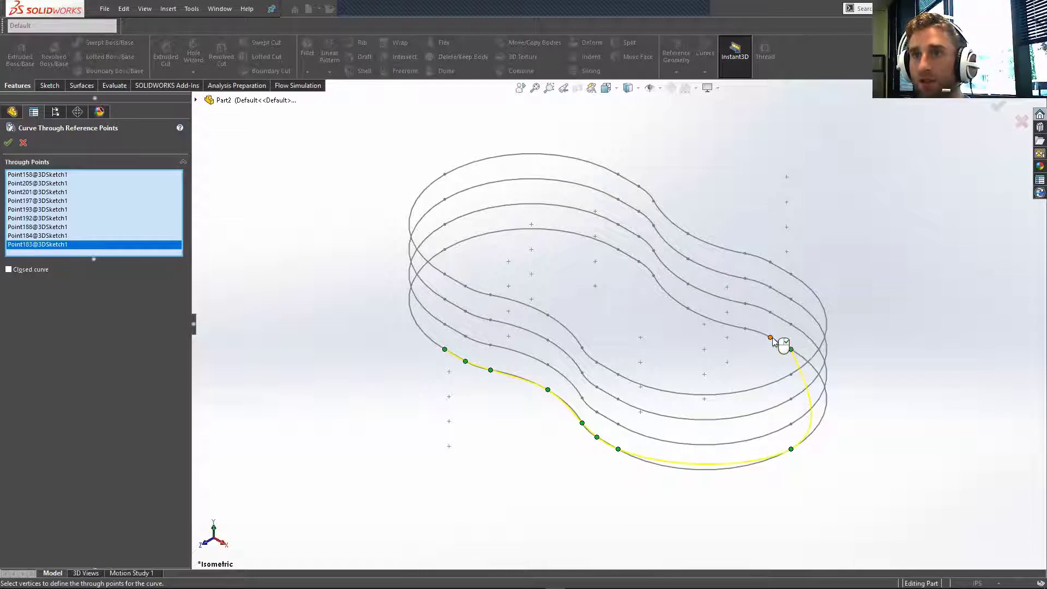
{"action": "left_click", "coordinate": [770, 338]}
{"action": "left_click", "coordinate": [745, 328]}
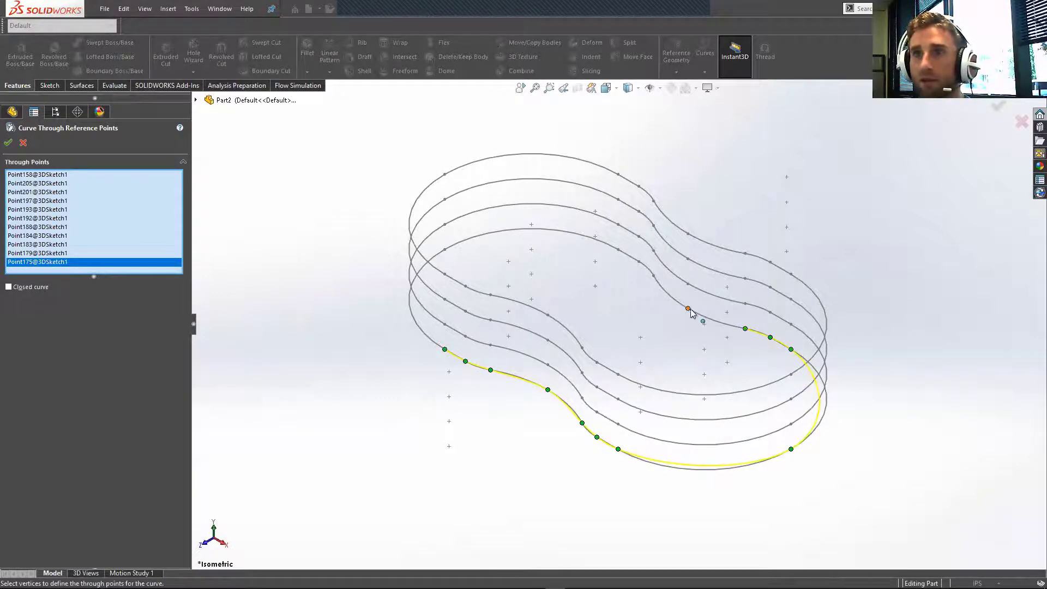
{"action": "left_click", "coordinate": [687, 309]}
{"action": "left_click", "coordinate": [654, 275]}
{"action": "left_click", "coordinate": [639, 260]}
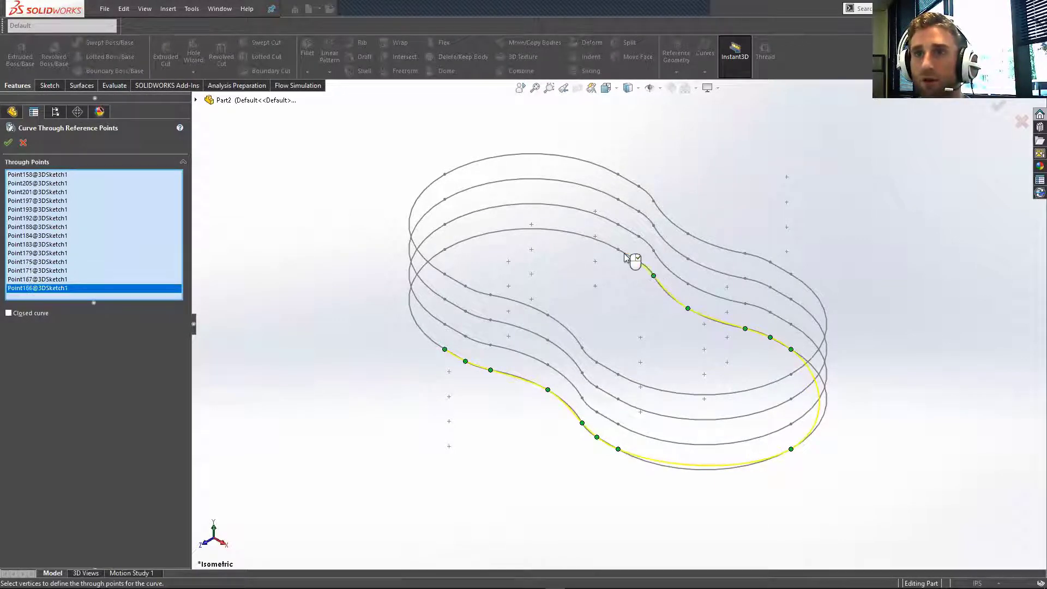
{"action": "left_click", "coordinate": [618, 249]}
{"action": "left_click", "coordinate": [445, 250]}
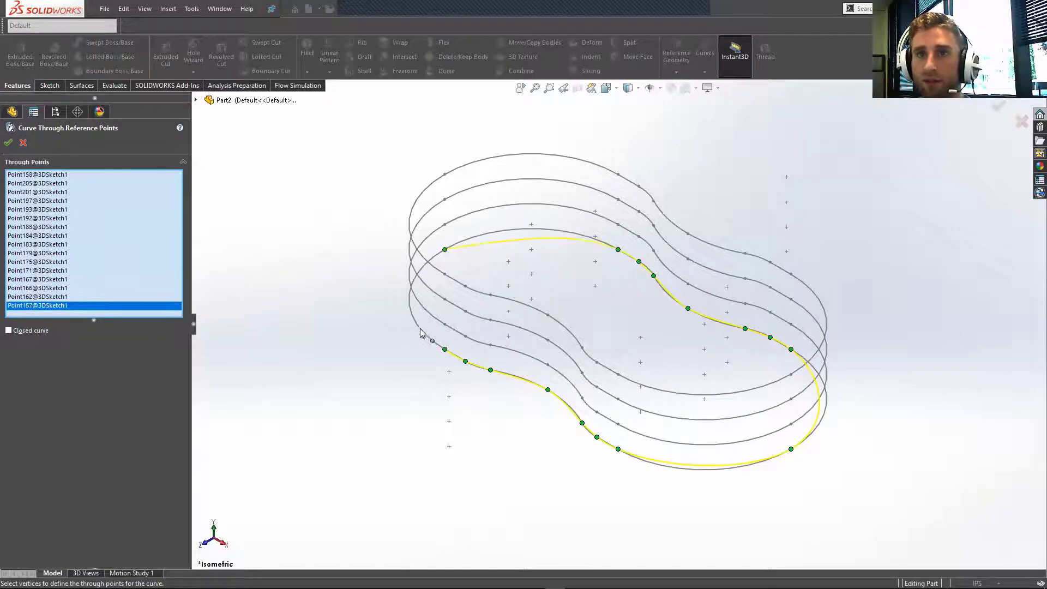
Step: Carry the curve up to the second loop from the bottom, adding the seven vertices along its front side
{"action": "left_click", "coordinate": [445, 324]}
{"action": "left_click", "coordinate": [465, 336]}
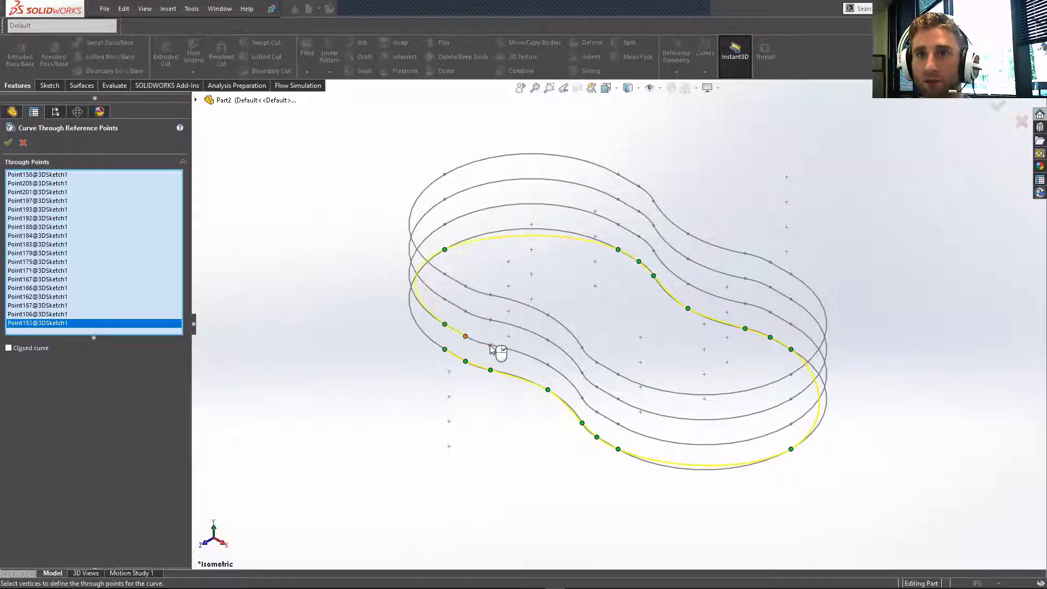
{"action": "left_click", "coordinate": [490, 345]}
{"action": "left_click", "coordinate": [549, 365]}
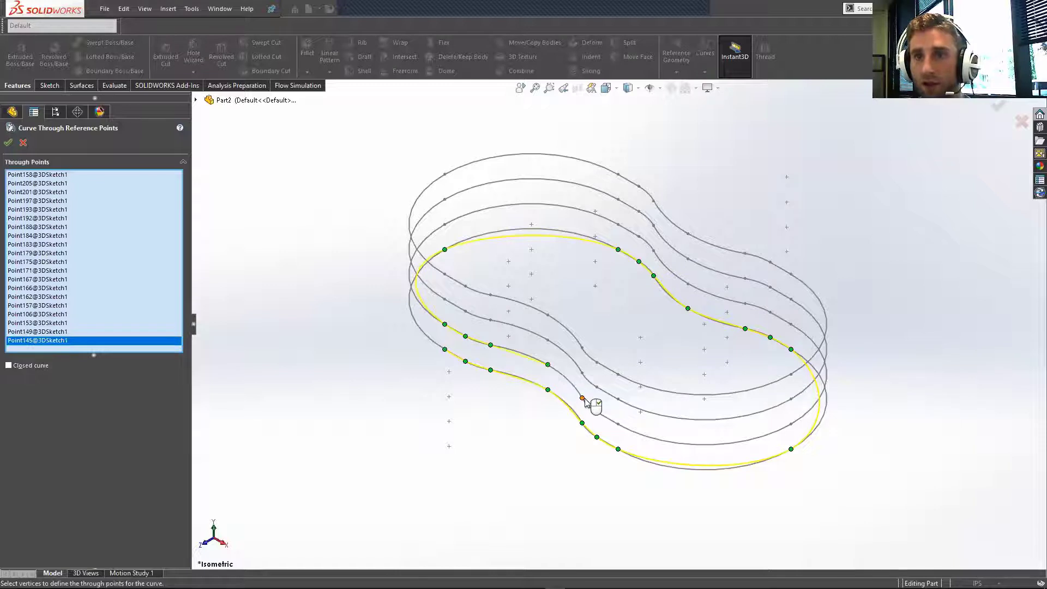
{"action": "left_click", "coordinate": [582, 398]}
{"action": "left_click", "coordinate": [597, 411]}
{"action": "left_click", "coordinate": [618, 424]}
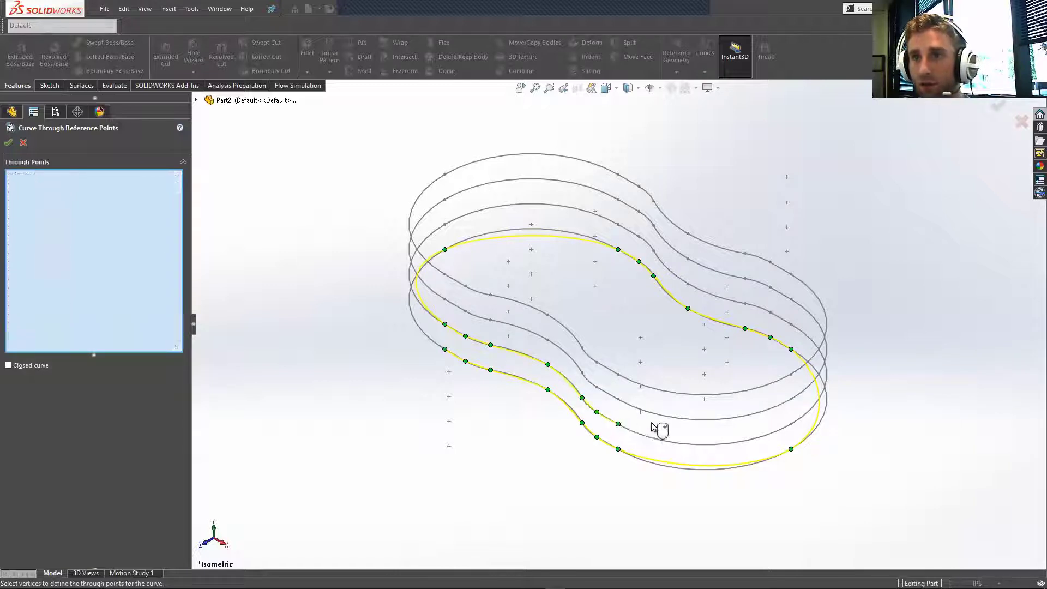
Step: Continue the curve around the second loop's far end and back side, adding its nine remaining vertices in order
{"action": "left_click", "coordinate": [791, 424]}
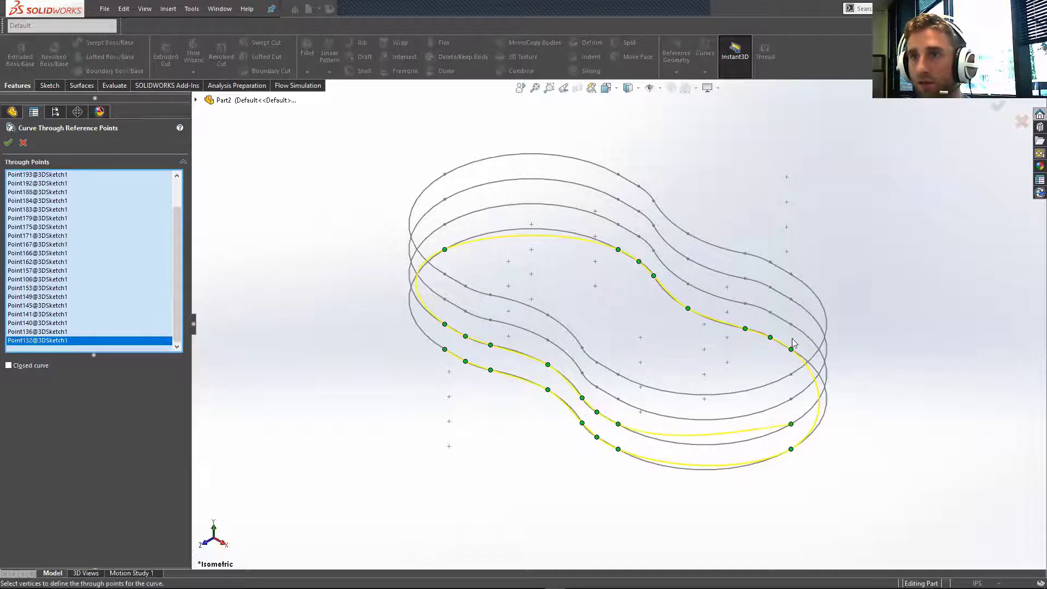
{"action": "left_click", "coordinate": [791, 325]}
{"action": "left_click", "coordinate": [770, 312]}
{"action": "left_click", "coordinate": [745, 303]}
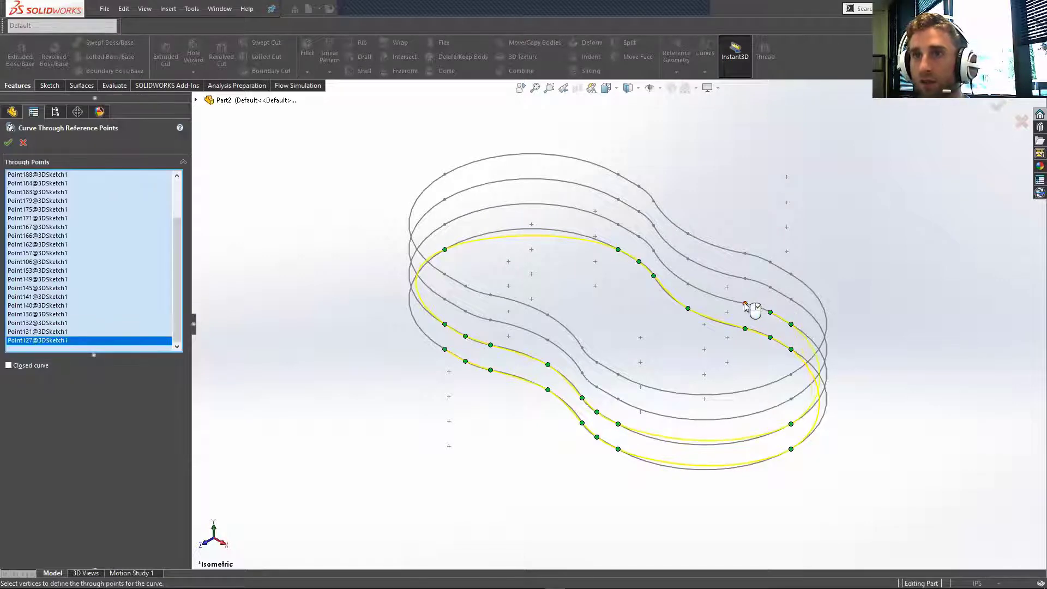
{"action": "left_click", "coordinate": [688, 284]}
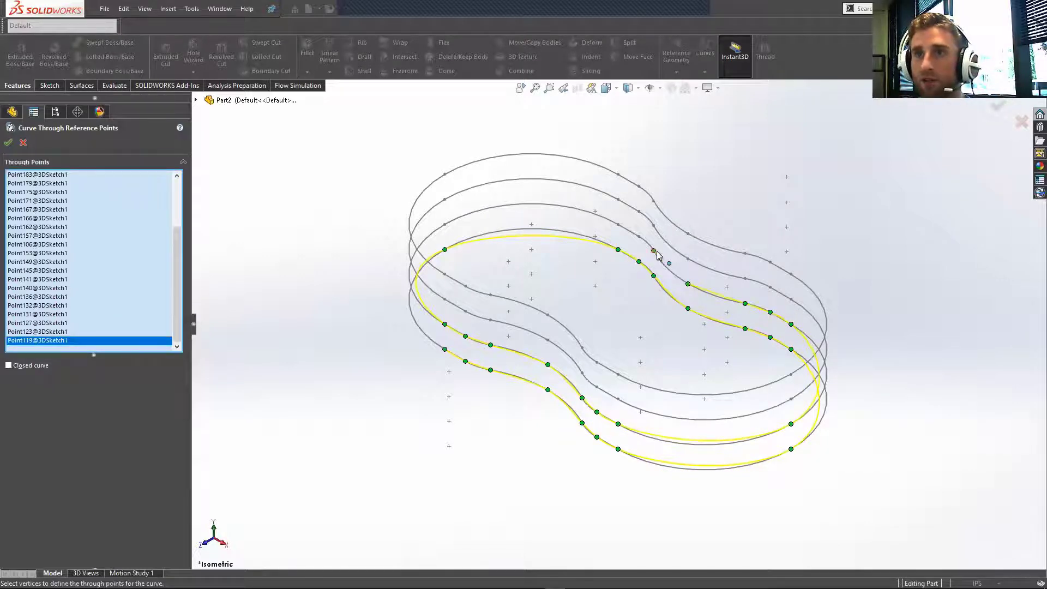
{"action": "left_click", "coordinate": [653, 251]}
{"action": "left_click", "coordinate": [639, 236]}
{"action": "left_click", "coordinate": [619, 224]}
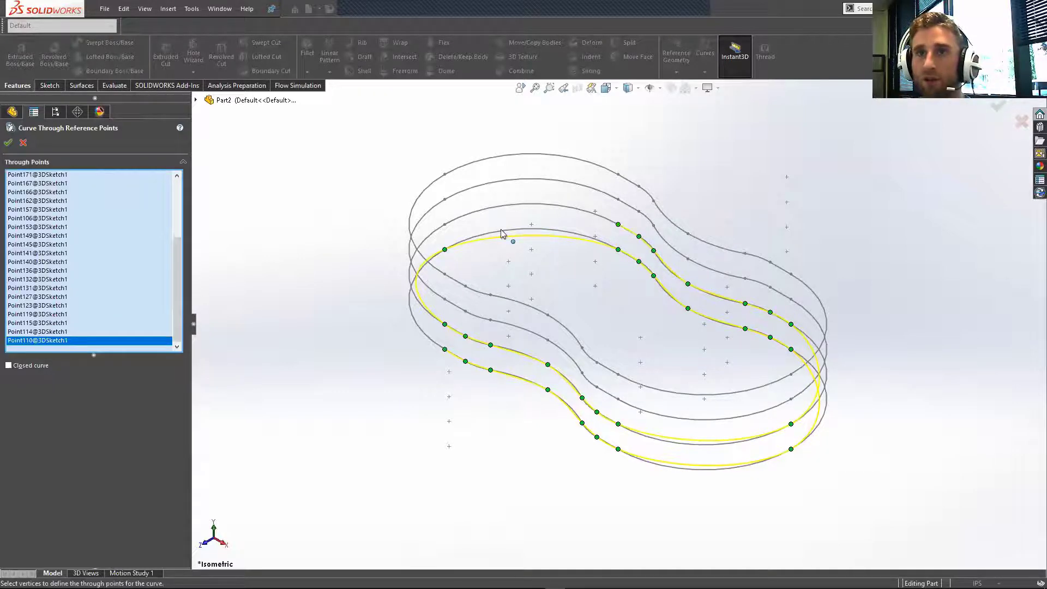
{"action": "left_click", "coordinate": [445, 225]}
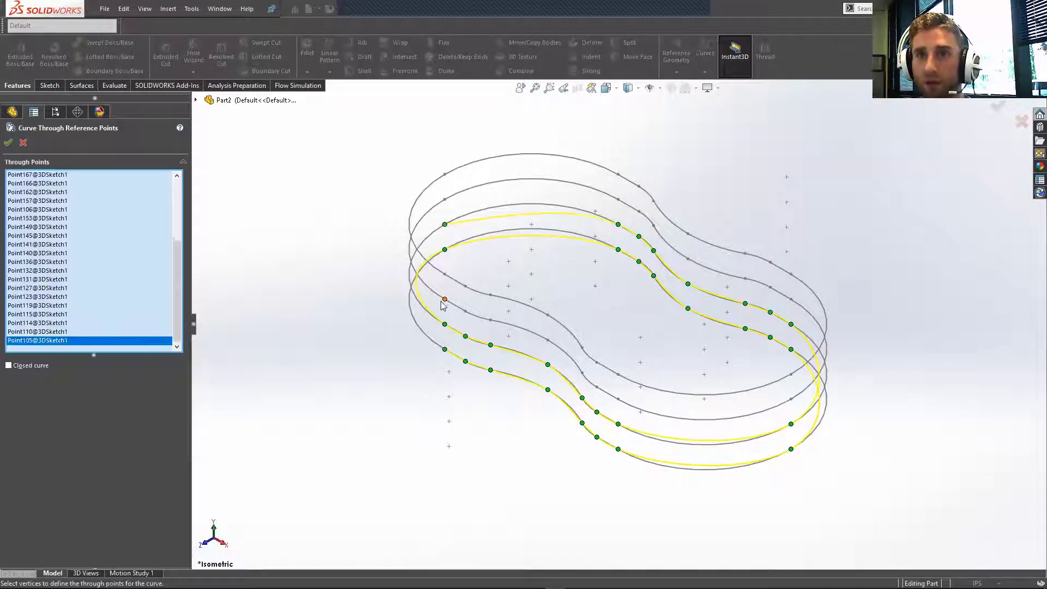
Step: Carry the curve up to the third loop from the bottom, adding the seven vertices along its front side
{"action": "left_click", "coordinate": [444, 299]}
{"action": "left_click", "coordinate": [466, 311]}
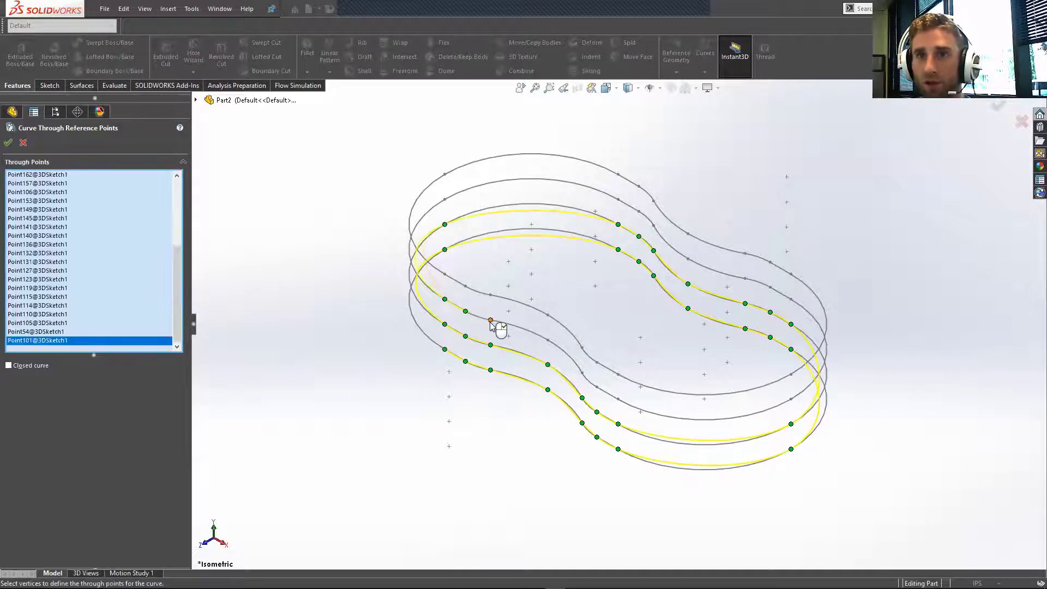
{"action": "left_click", "coordinate": [491, 320]}
{"action": "left_click", "coordinate": [548, 340]}
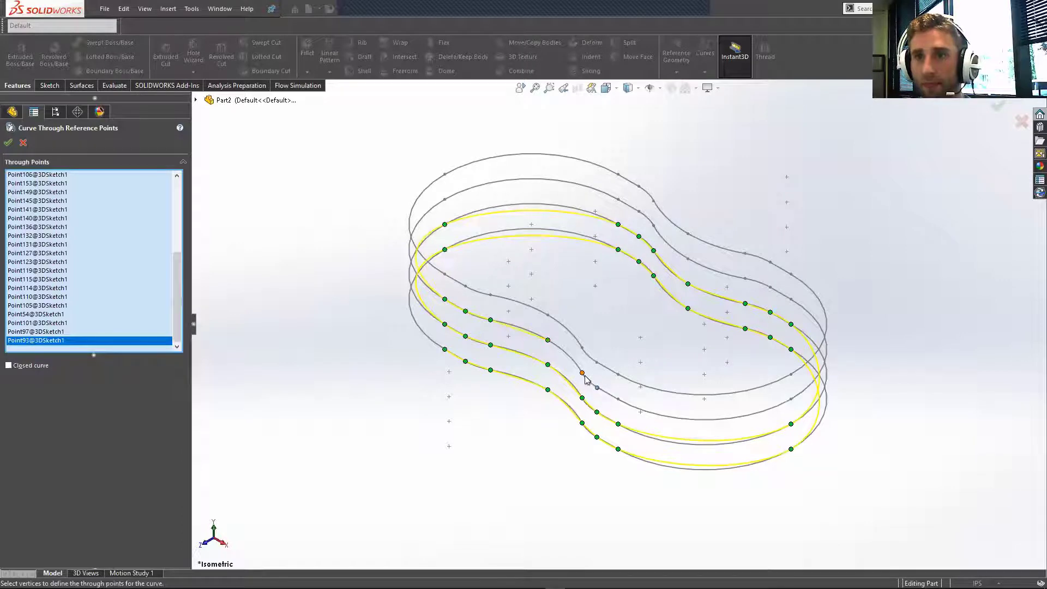
{"action": "left_click", "coordinate": [582, 372]}
{"action": "left_click", "coordinate": [596, 387]}
{"action": "left_click", "coordinate": [618, 398]}
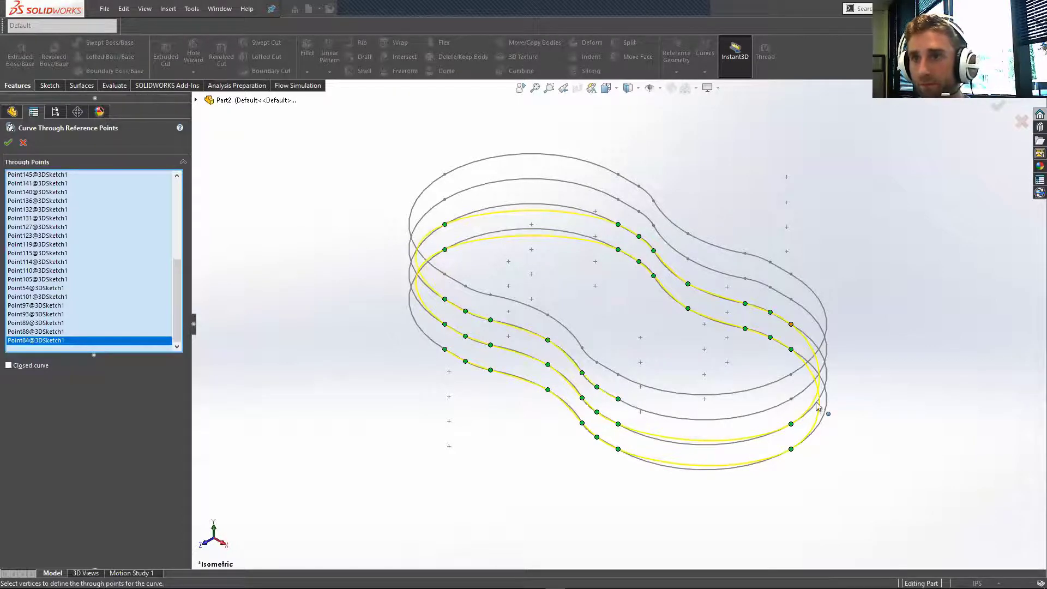
Step: Continue the curve around the third loop's far end and along its back side, adding six vertices through the concave section
{"action": "left_click", "coordinate": [792, 400]}
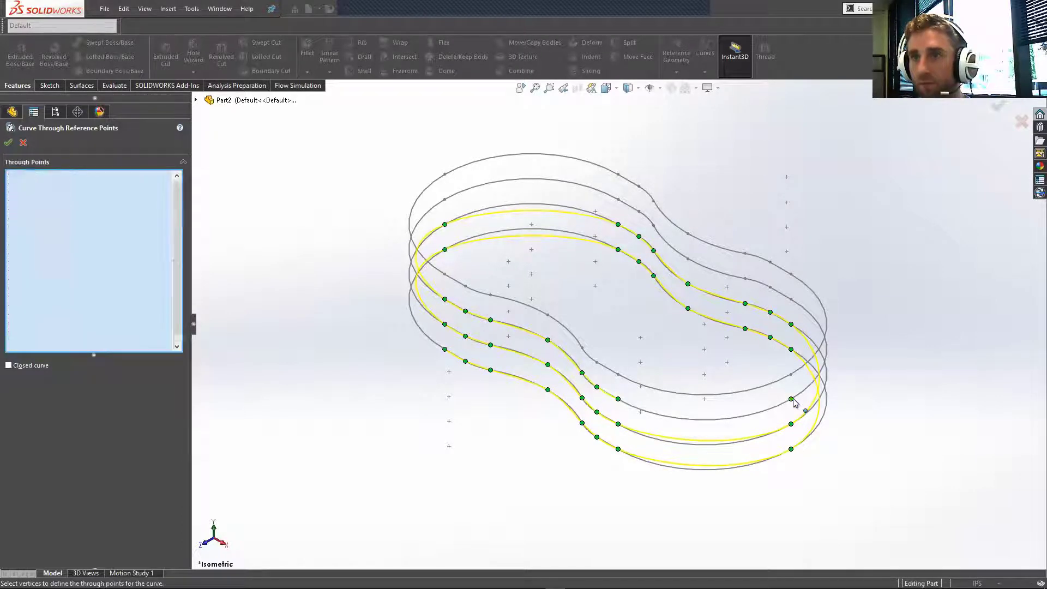
{"action": "left_click", "coordinate": [792, 300]}
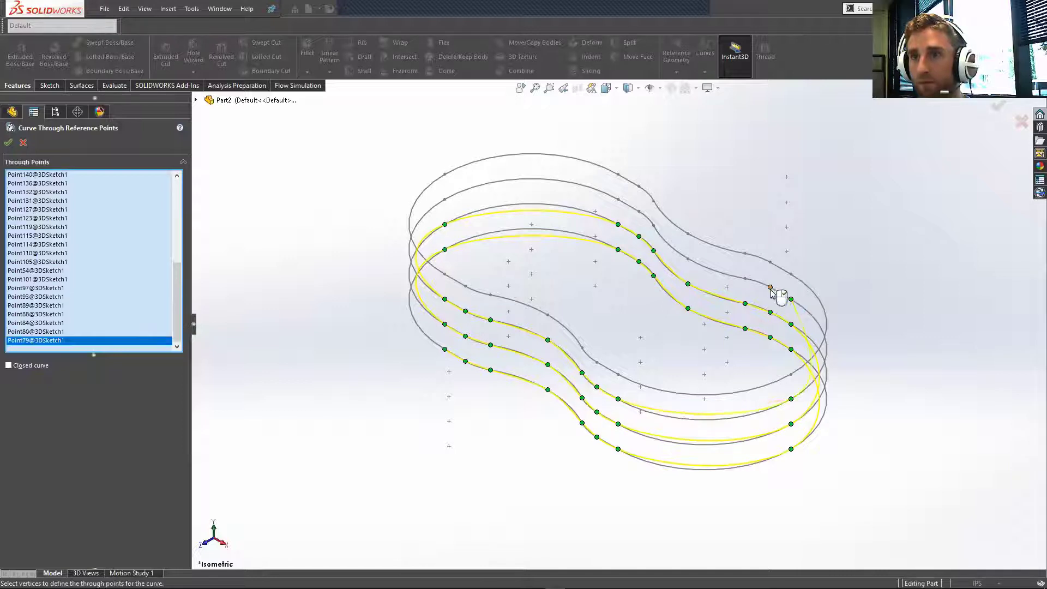
{"action": "left_click", "coordinate": [770, 287]}
{"action": "left_click", "coordinate": [745, 279]}
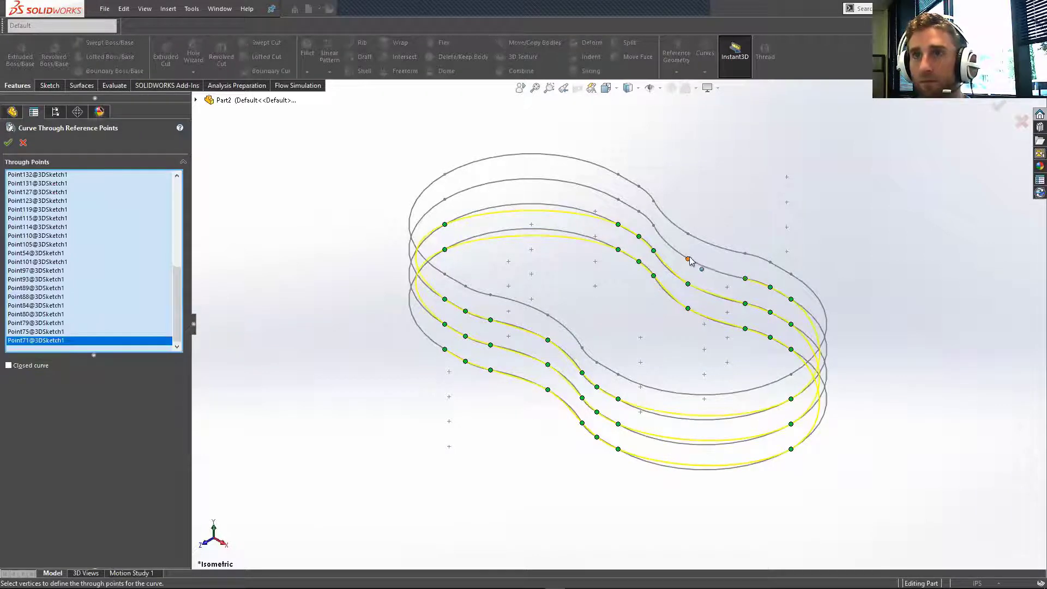
{"action": "left_click", "coordinate": [688, 259]}
{"action": "left_click", "coordinate": [654, 225]}
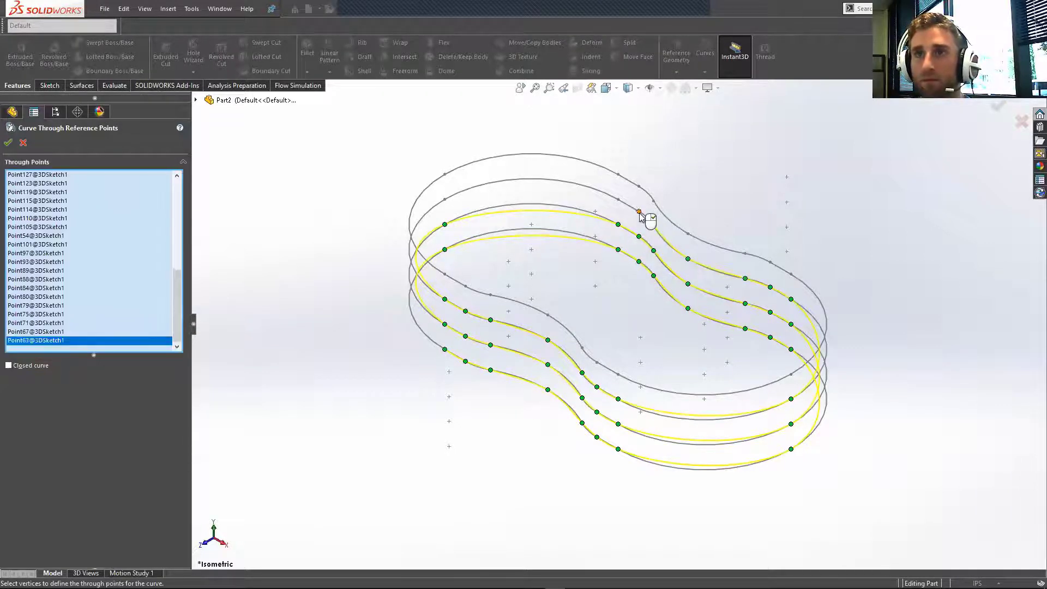
Step: Correct the point order on the third loop's back side by removing the vertex picked too early and adding the skipped one
{"action": "left_click", "coordinate": [639, 212]}
{"action": "left_click", "coordinate": [639, 212]}
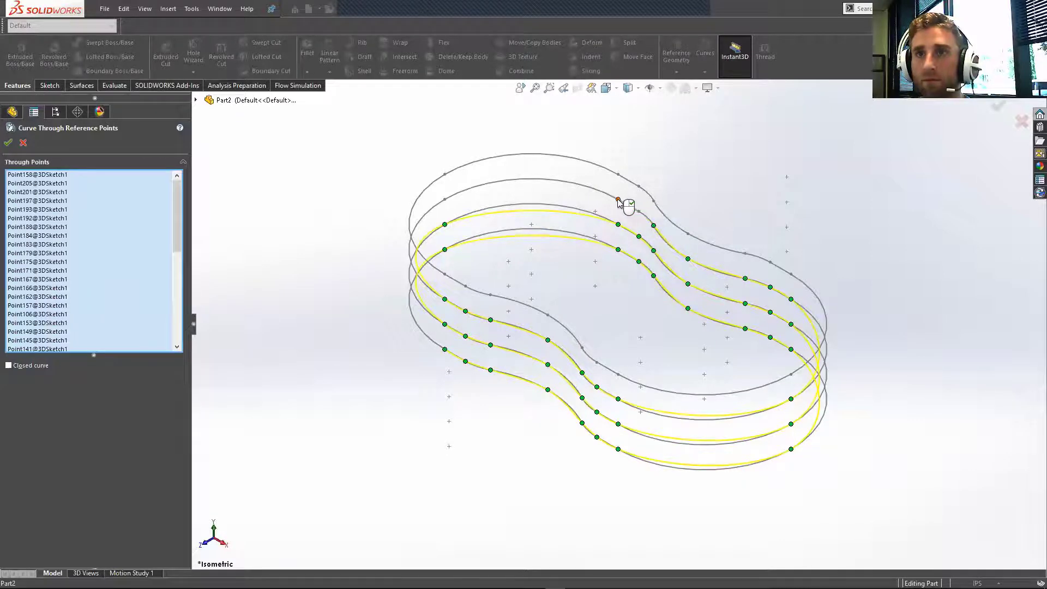
{"action": "left_click", "coordinate": [618, 199]}
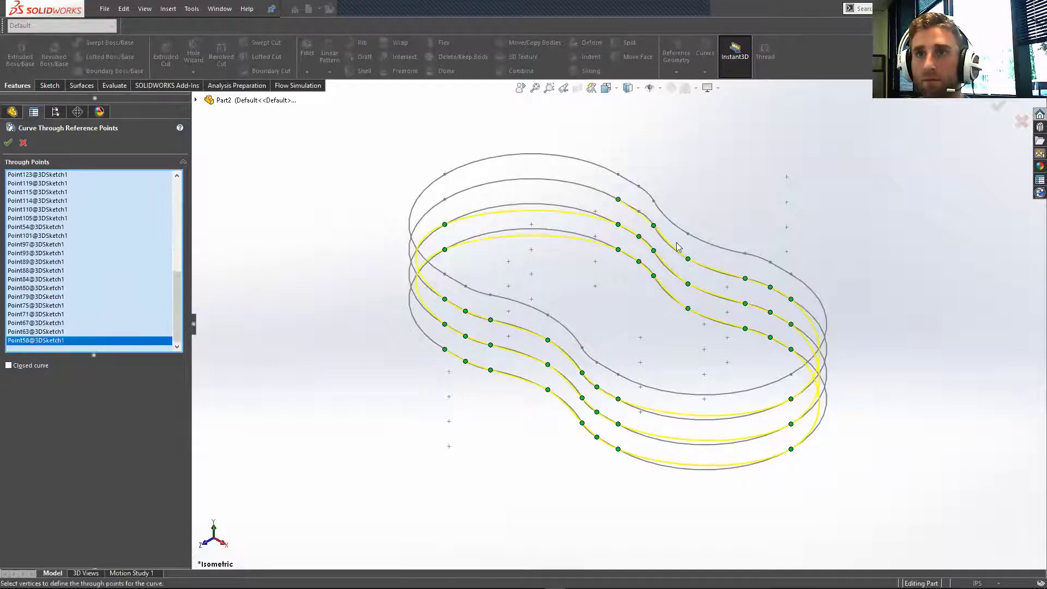
{"action": "left_click", "coordinate": [619, 200]}
{"action": "left_click", "coordinate": [639, 212]}
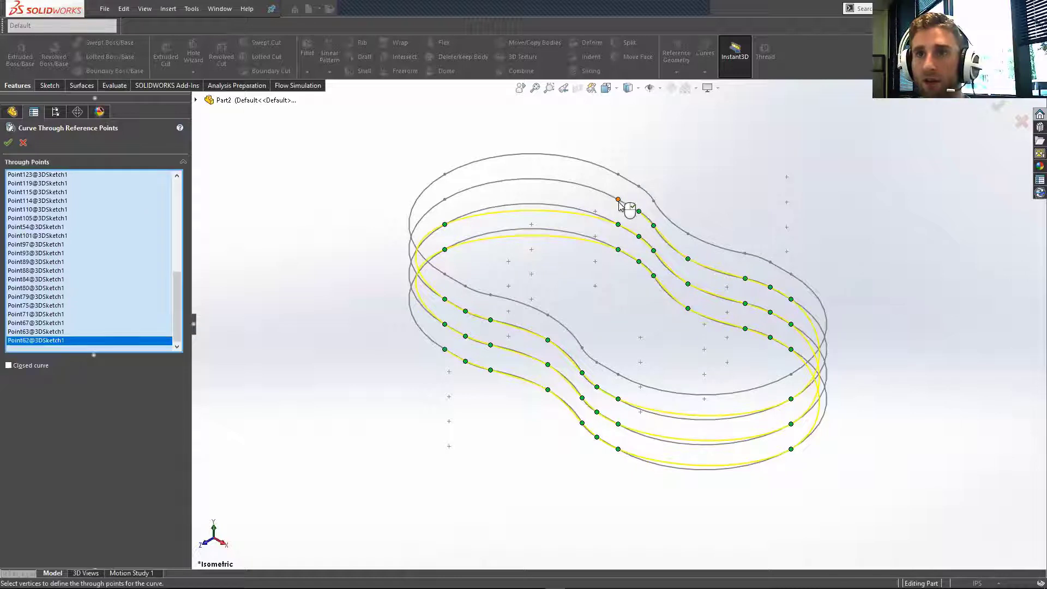
Step: Finish the third loop with its last two back-side vertices, then carry the curve up through the top loop's seven front-side vertices
{"action": "left_click", "coordinate": [618, 199]}
{"action": "left_click", "coordinate": [445, 200]}
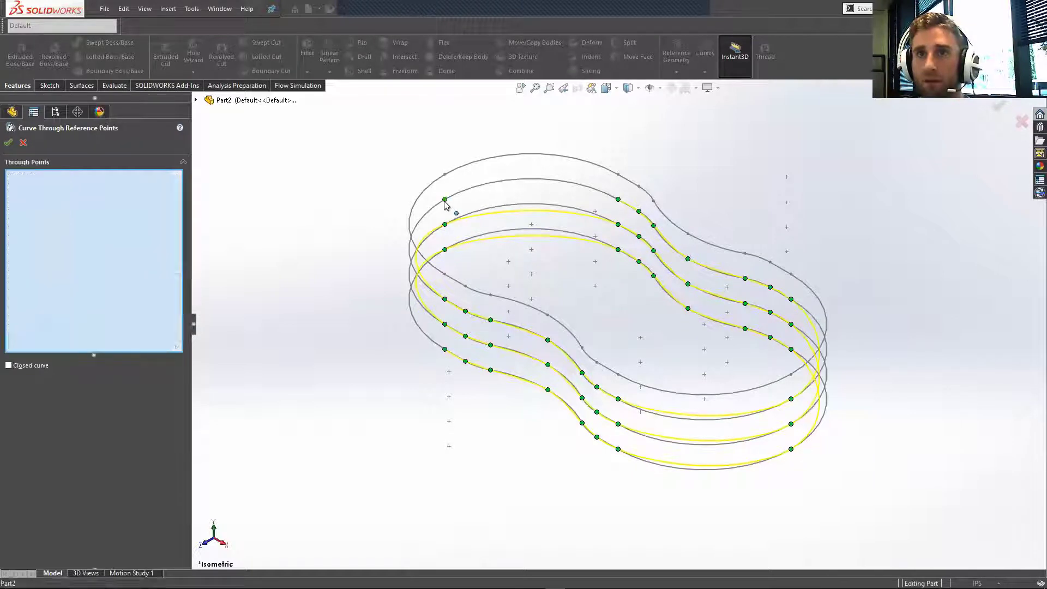
{"action": "left_click", "coordinate": [445, 275]}
{"action": "left_click", "coordinate": [466, 286]}
{"action": "left_click", "coordinate": [491, 295]}
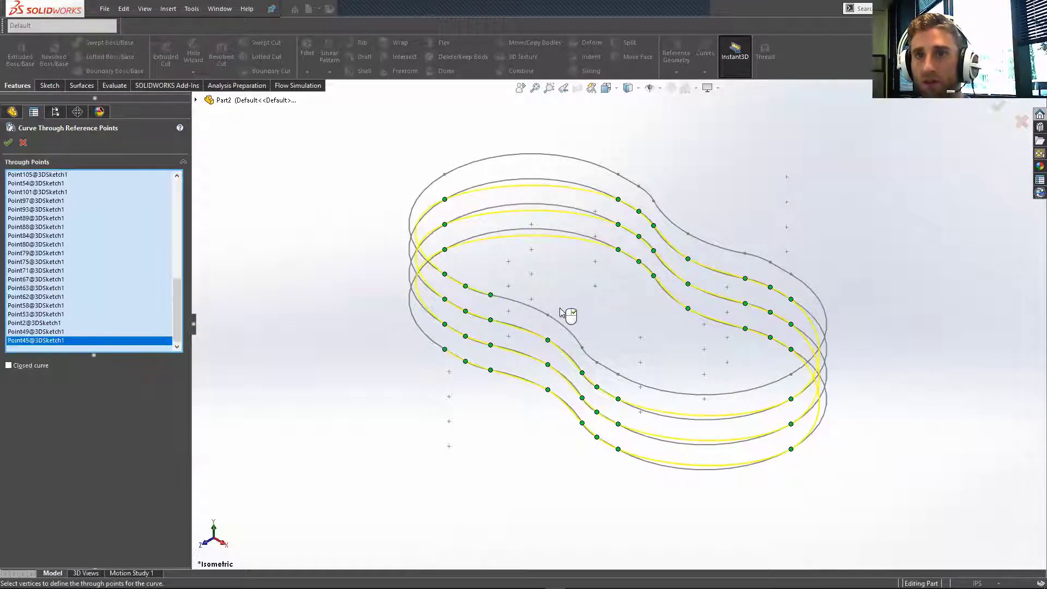
{"action": "left_click", "coordinate": [547, 315]}
{"action": "left_click", "coordinate": [582, 348]}
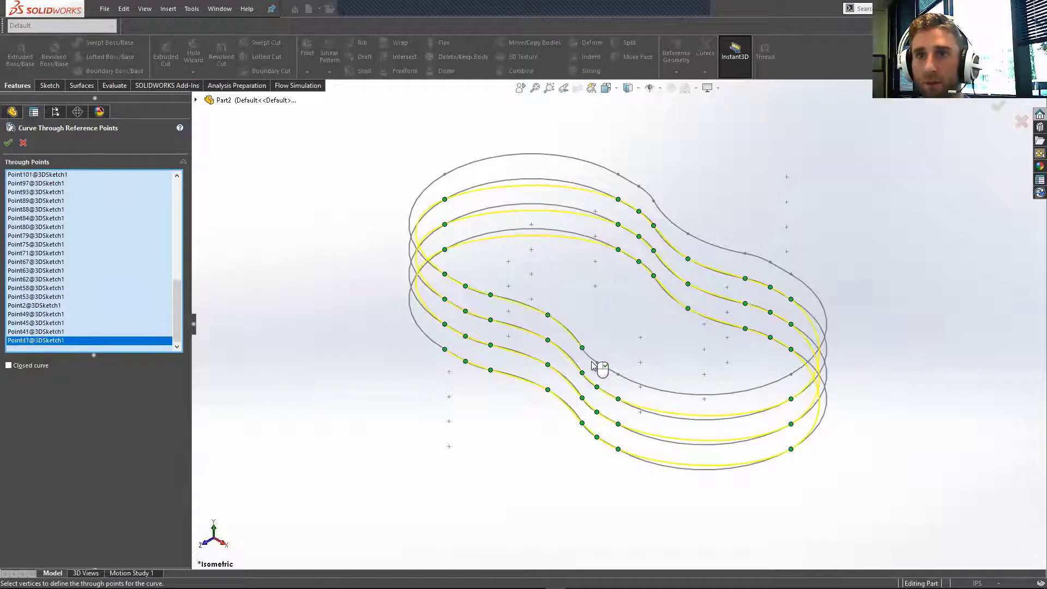
{"action": "left_click", "coordinate": [597, 362]}
{"action": "left_click", "coordinate": [618, 374]}
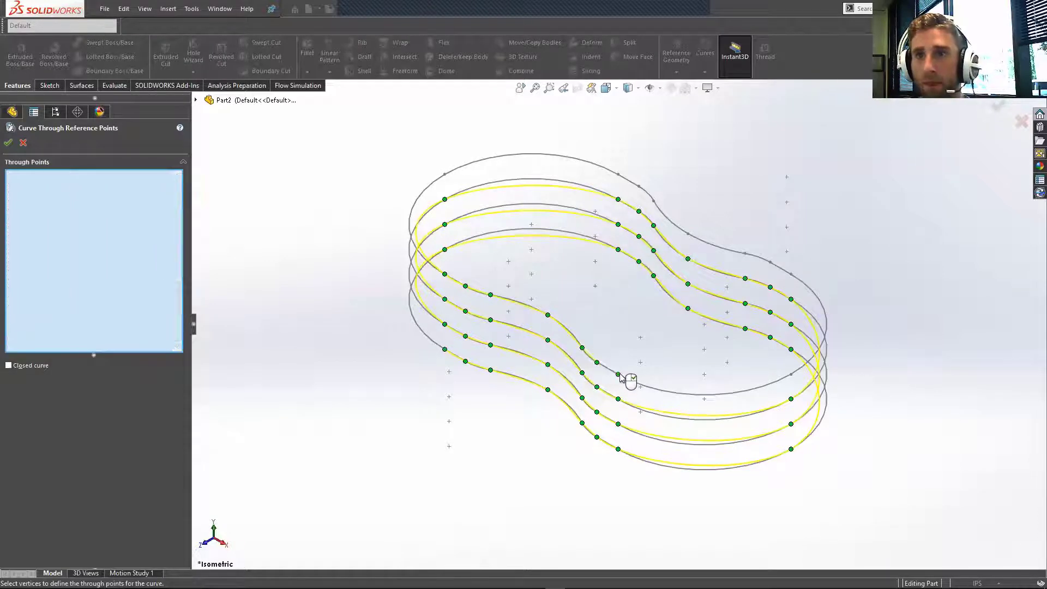
Step: Continue the curve around the top loop's far end and back side through its nine remaining vertices, and complete the curve
{"action": "left_click", "coordinate": [791, 374]}
{"action": "left_click", "coordinate": [791, 274]}
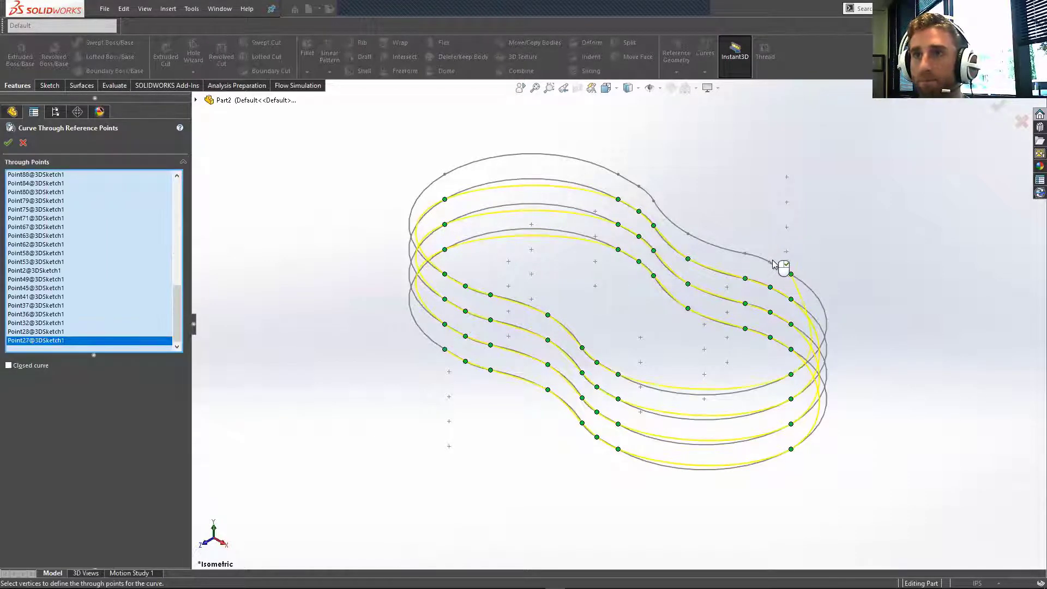
{"action": "left_click", "coordinate": [770, 262]}
{"action": "left_click", "coordinate": [745, 253]}
{"action": "left_click", "coordinate": [688, 233]}
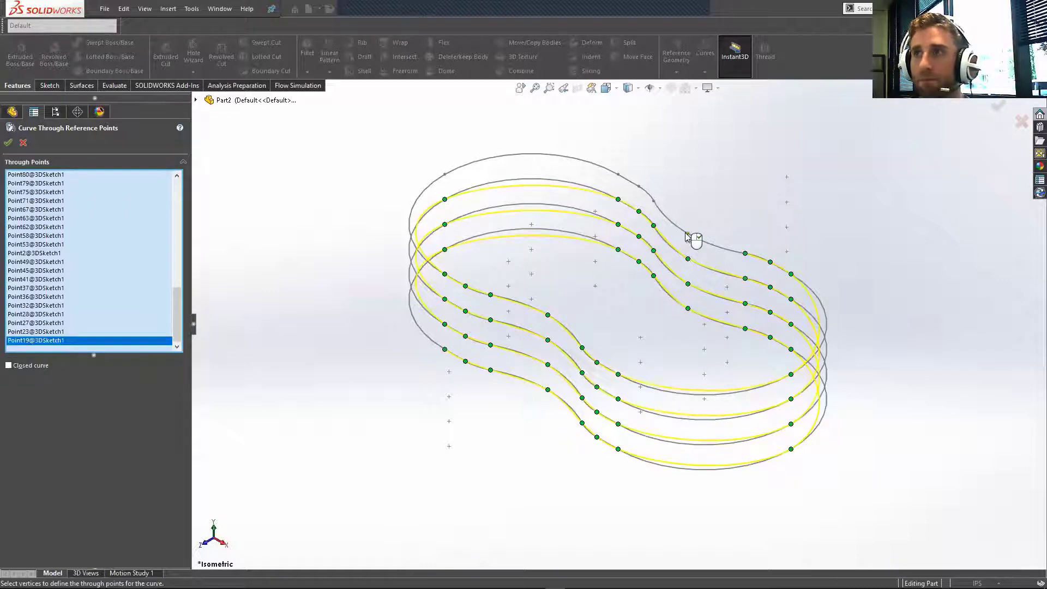
{"action": "left_click", "coordinate": [653, 200]}
{"action": "left_click", "coordinate": [639, 186]}
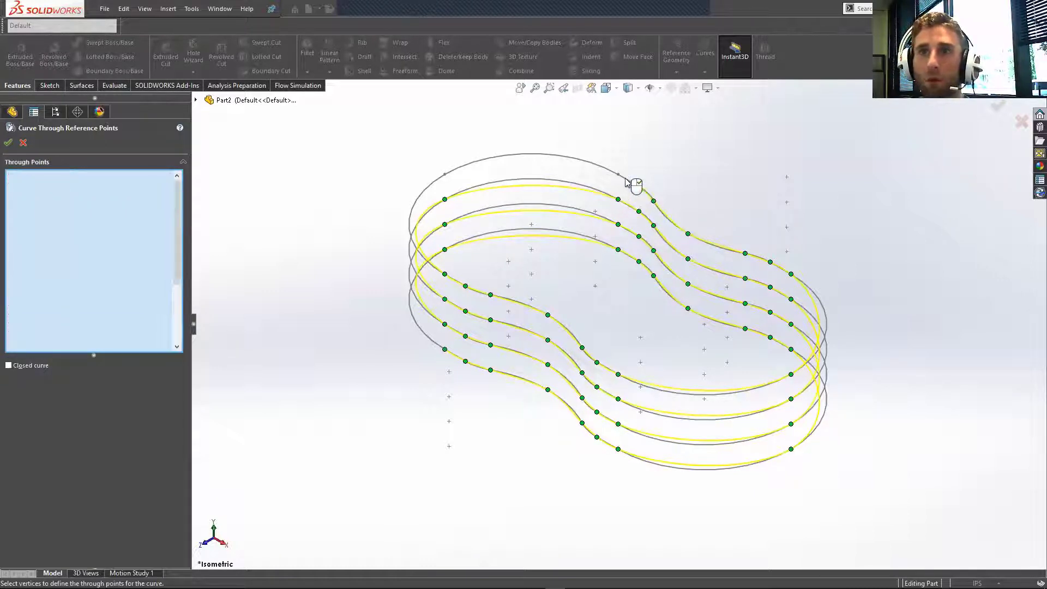
{"action": "left_click", "coordinate": [618, 174]}
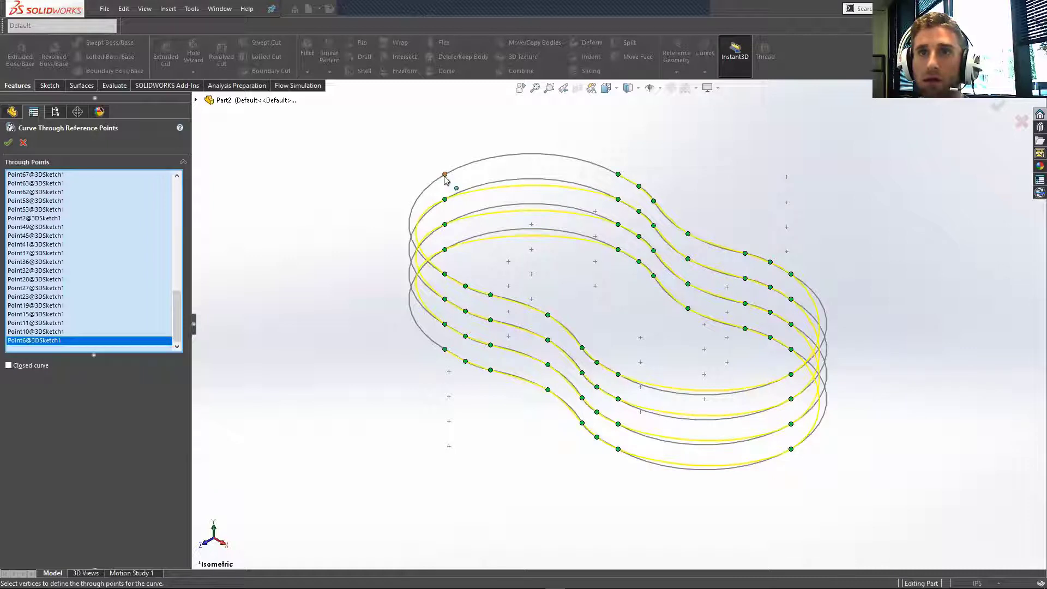
{"action": "left_click", "coordinate": [445, 175]}
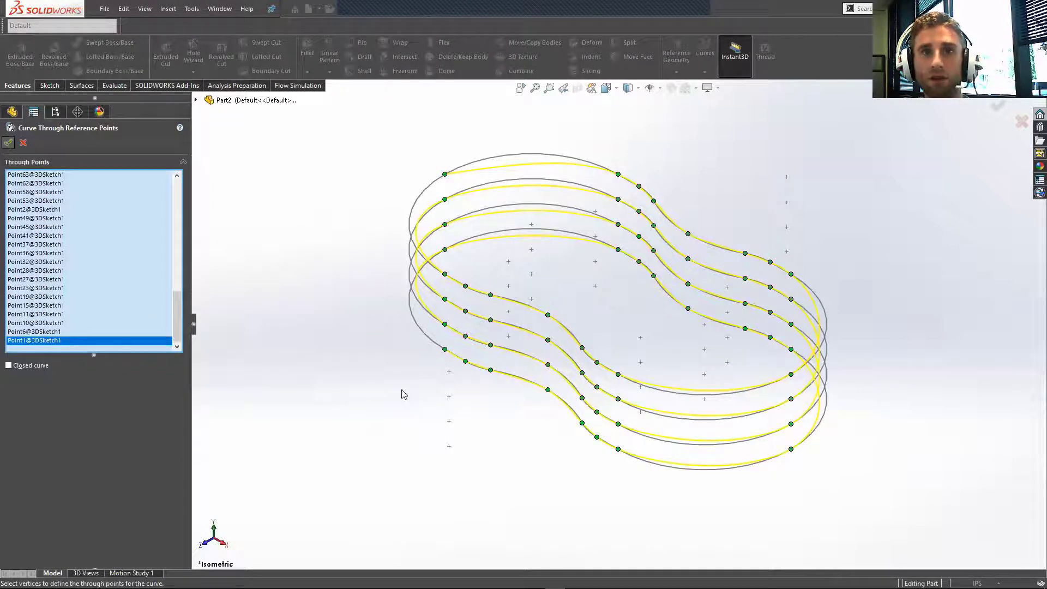
{"action": "key", "text": "Return"}
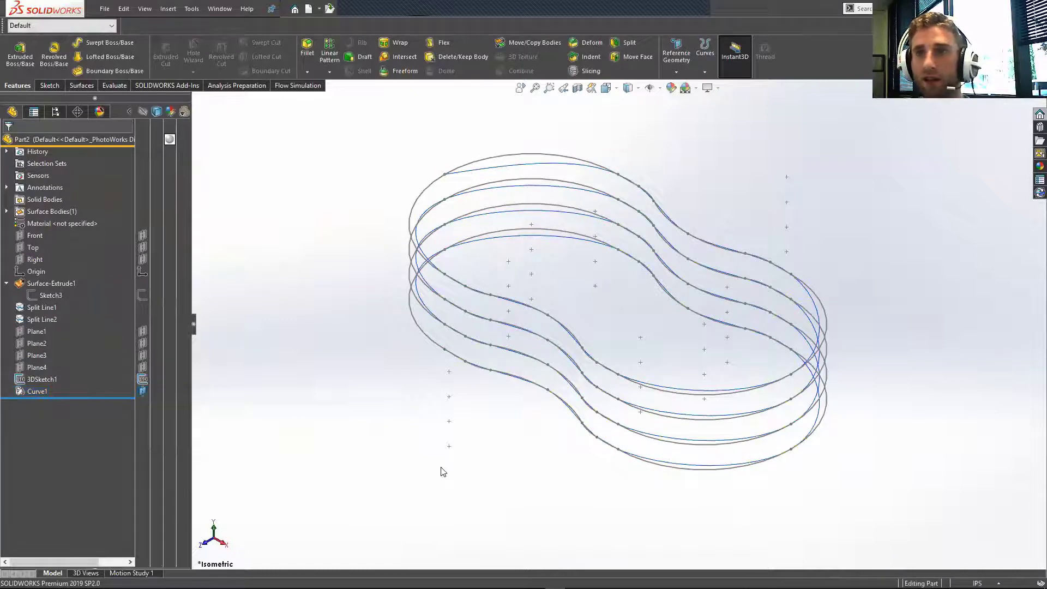
Step: Hide the 3D sketch of intersection curves and convert the spiral curve into a new 3D sketch
{"action": "left_click", "coordinate": [141, 380]}
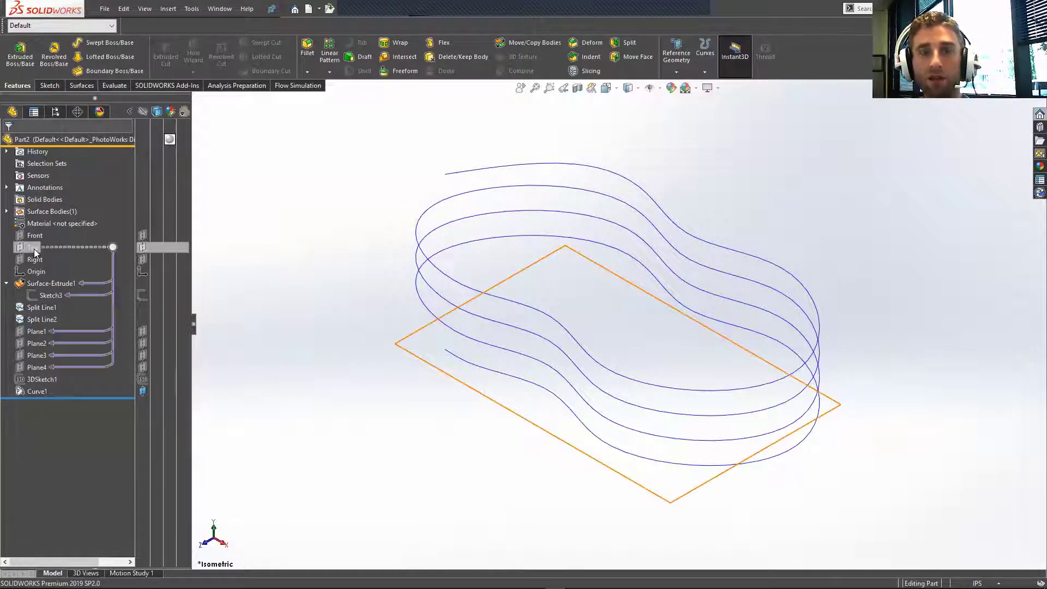
{"action": "left_click", "coordinate": [61, 85]}
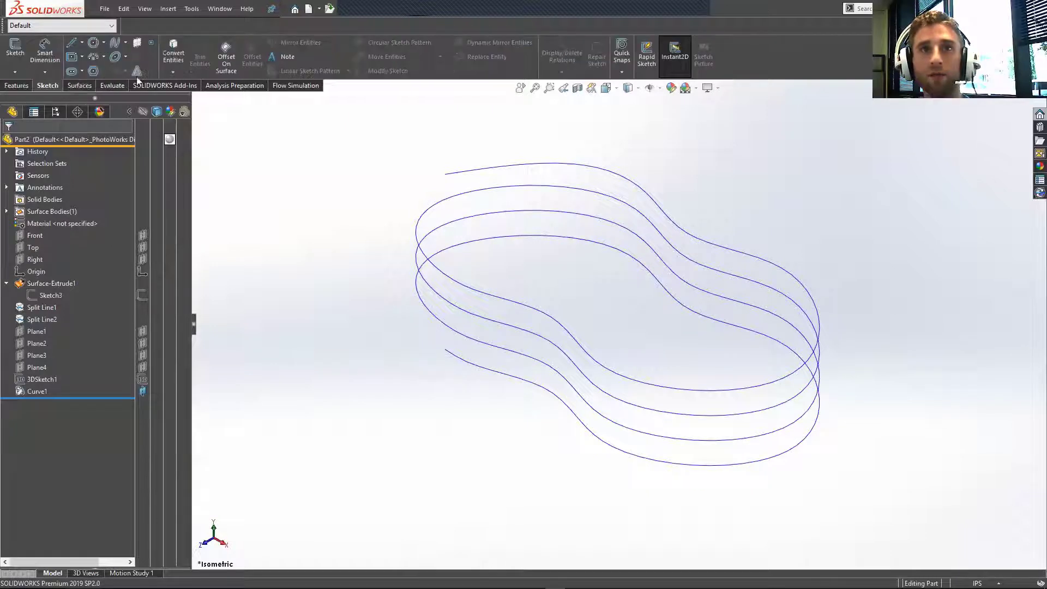
{"action": "left_click", "coordinate": [82, 72]}
{"action": "left_click", "coordinate": [19, 72]}
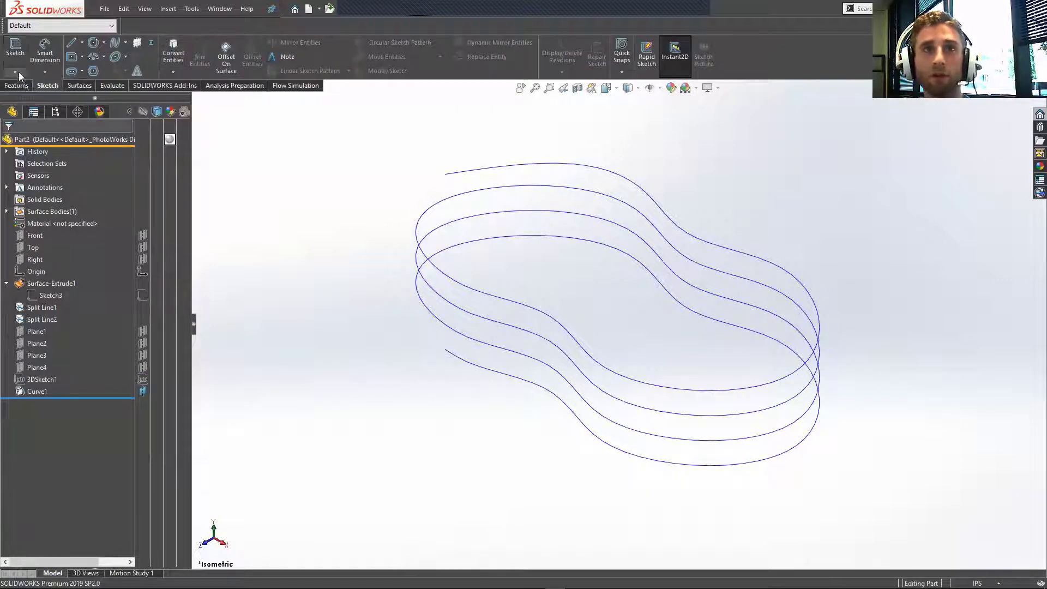
{"action": "left_click", "coordinate": [34, 99]}
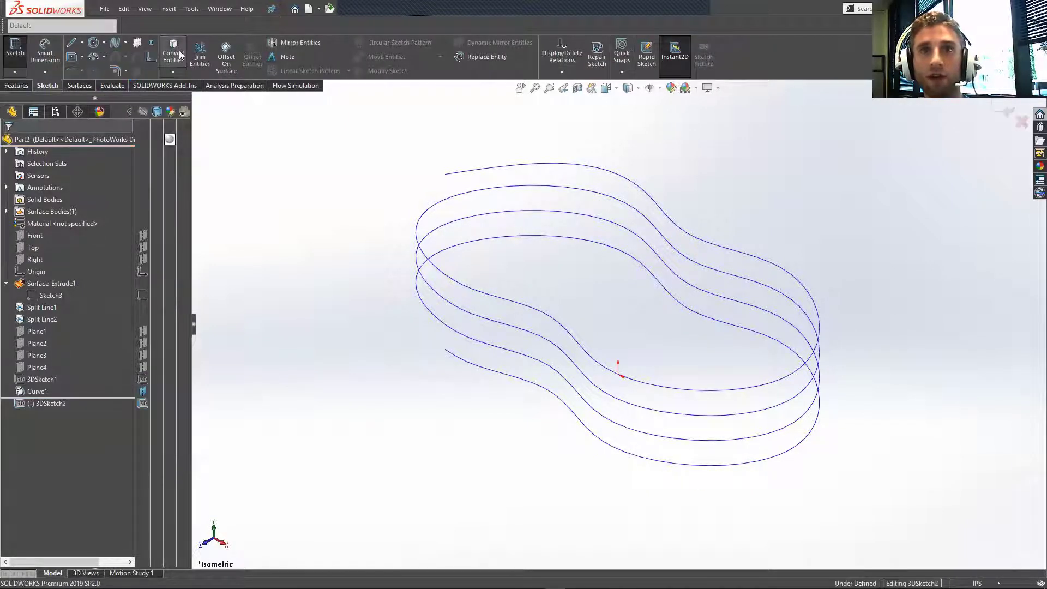
{"action": "left_click", "coordinate": [493, 300]}
{"action": "right_click", "coordinate": [492, 300]}
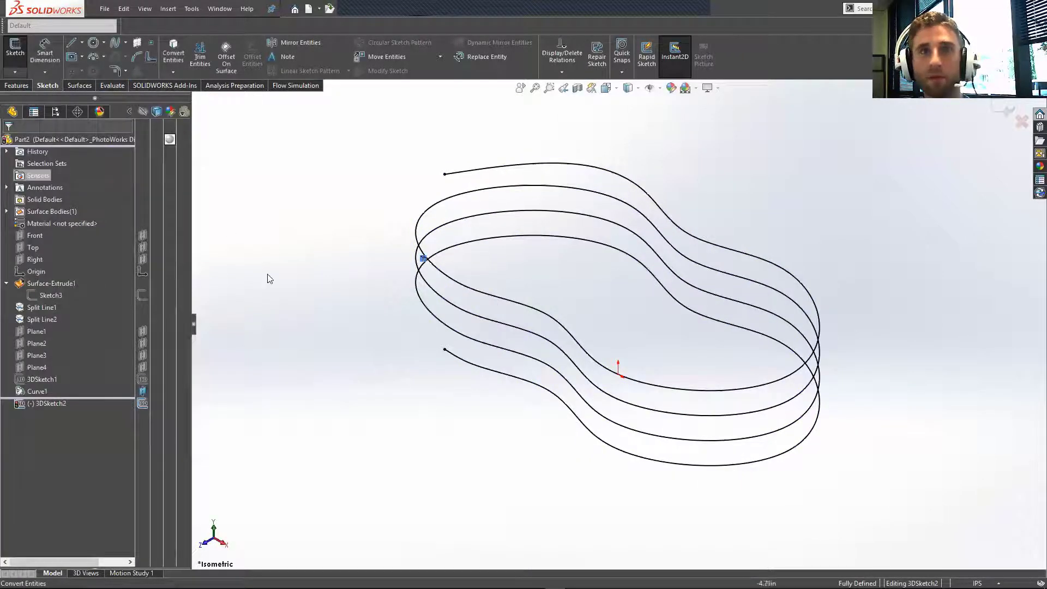
{"action": "key", "text": "ctrl+b"}
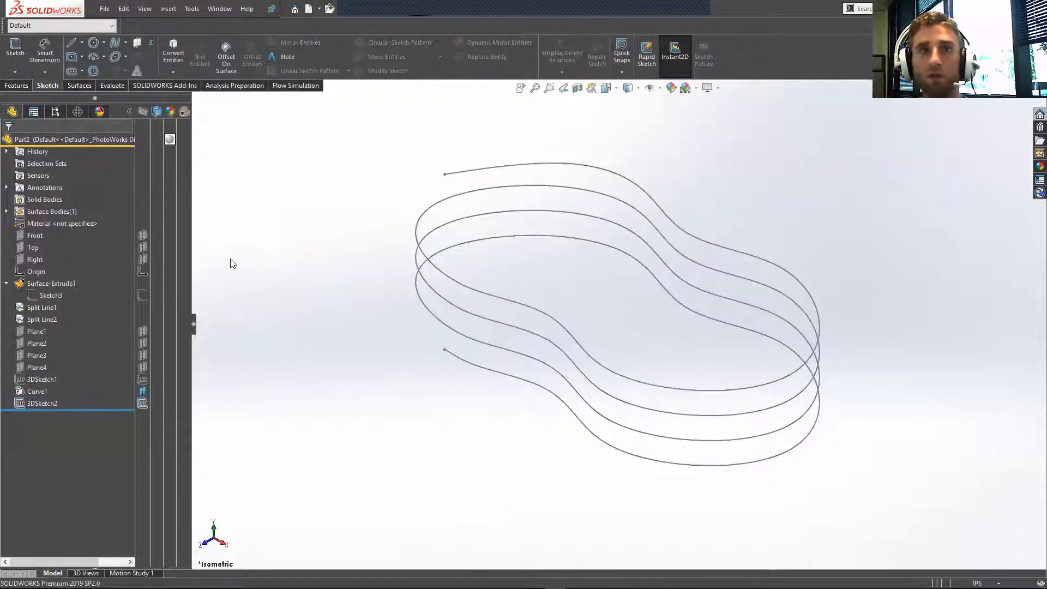
Step: Reopen the converted 3D sketch and draw a four-point spline in the ZX plane, curving outward from the spiral's lower endpoint
{"action": "right_click", "coordinate": [36, 402]}
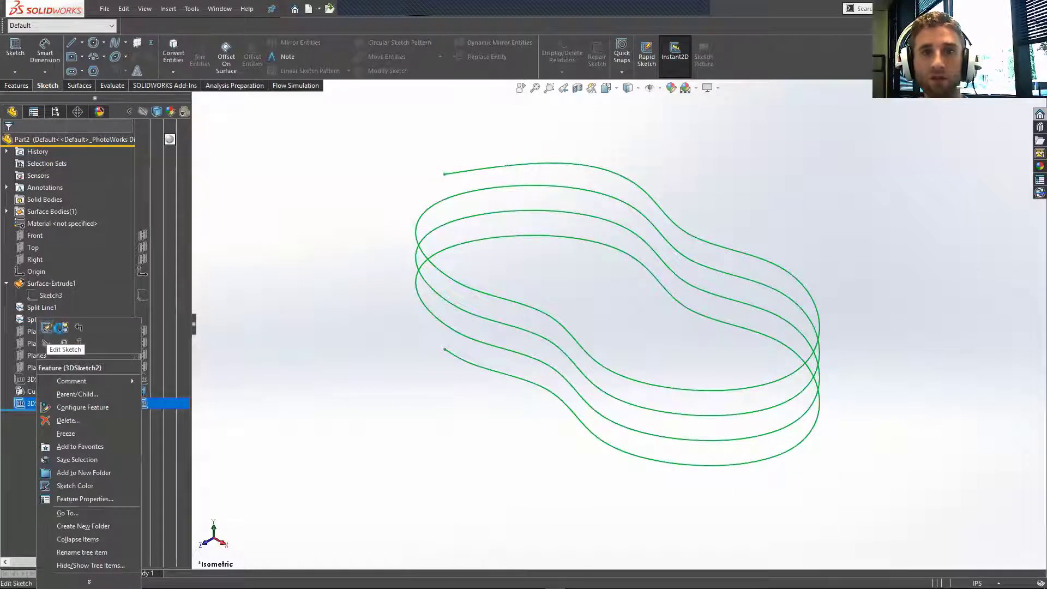
{"action": "left_click", "coordinate": [46, 329]}
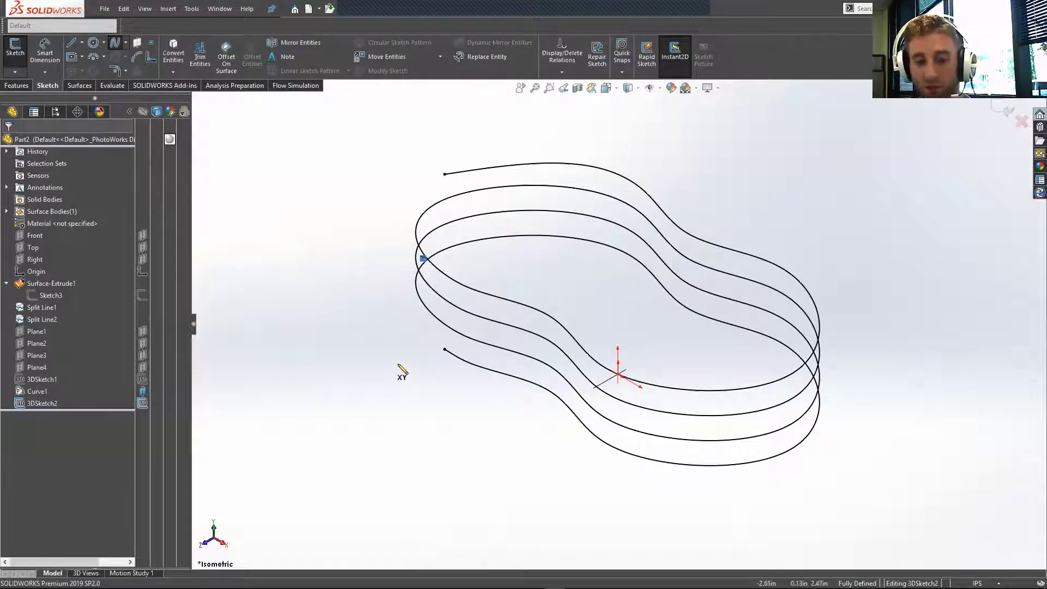
{"action": "left_click", "coordinate": [445, 350]}
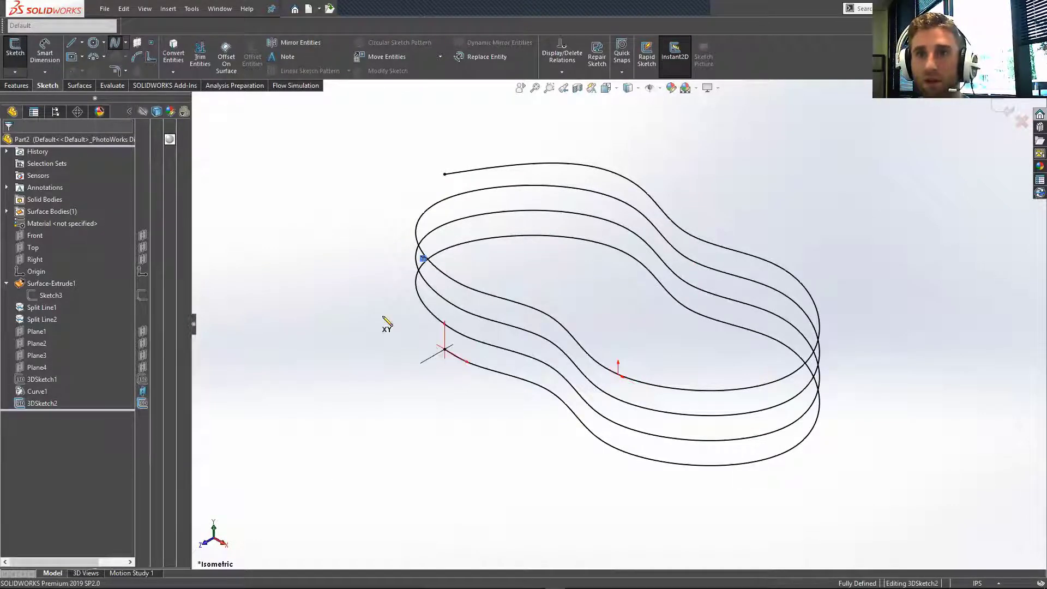
{"action": "key", "text": "Tab"}
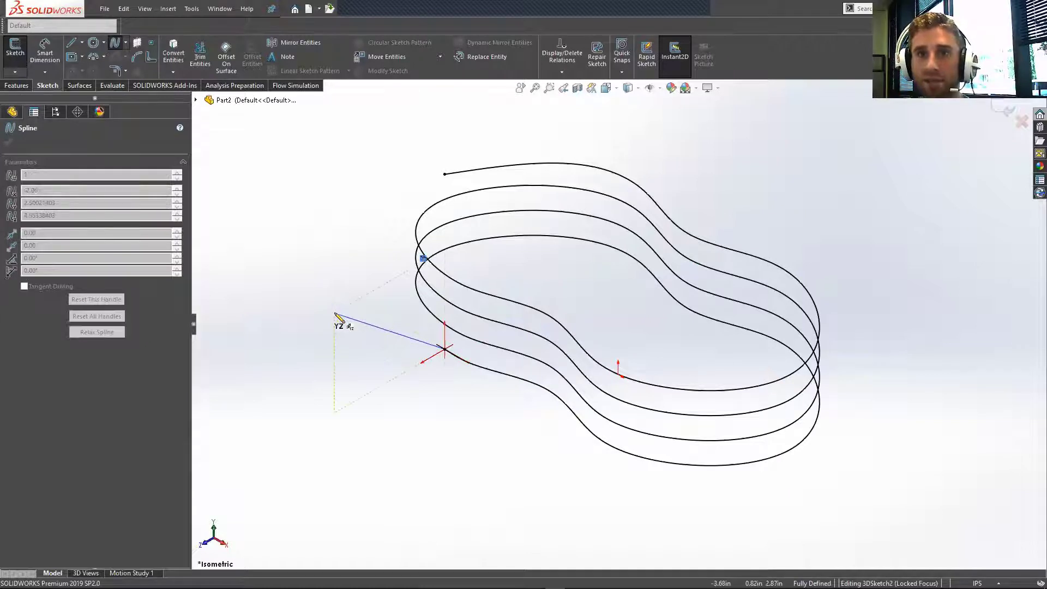
{"action": "key", "text": "Tab"}
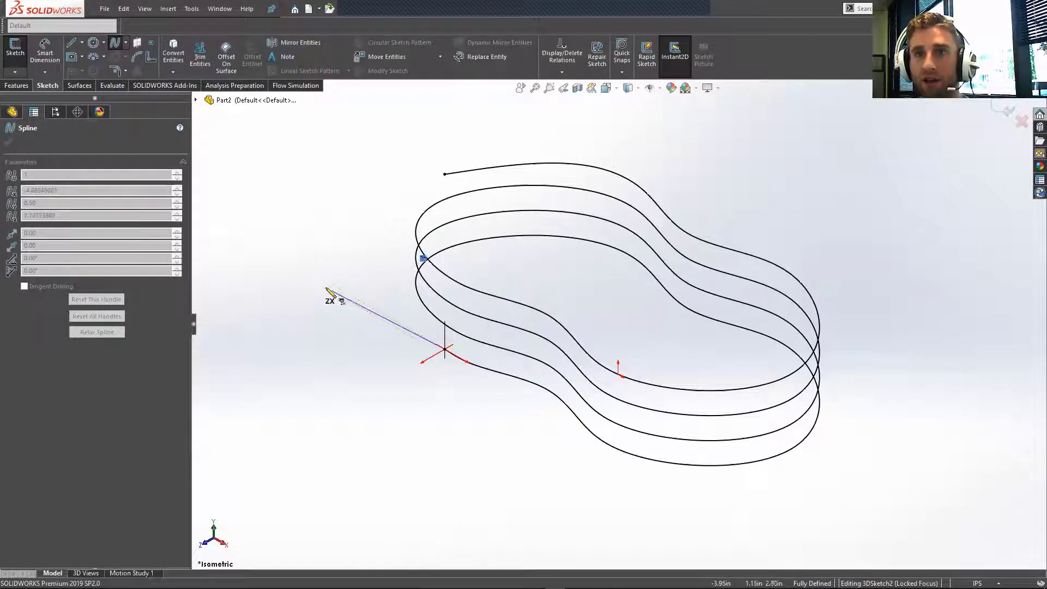
{"action": "left_click", "coordinate": [321, 284]}
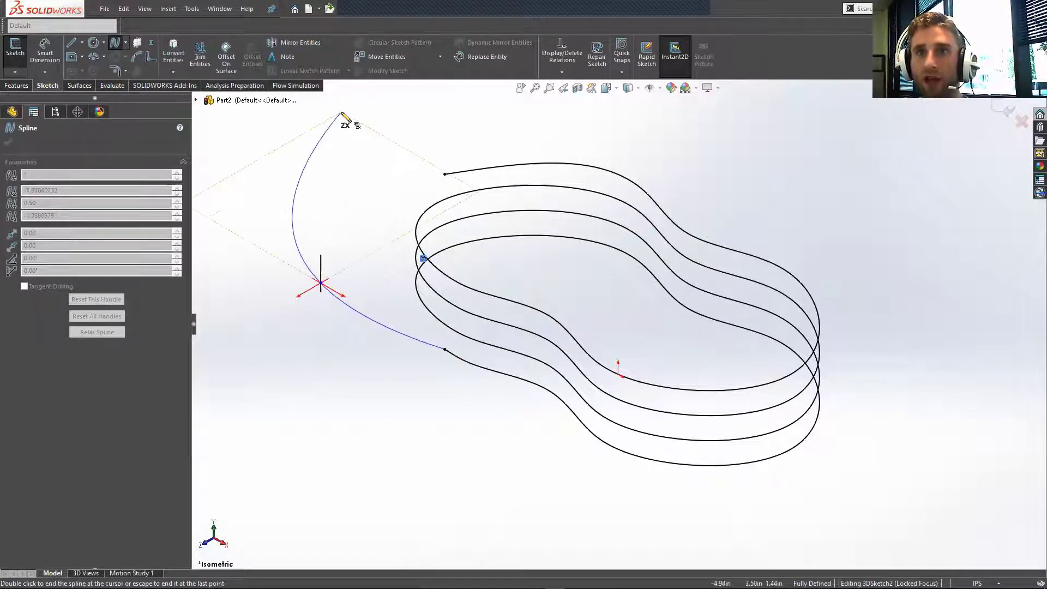
{"action": "left_click", "coordinate": [342, 112]}
{"action": "double_click", "coordinate": [404, 95]}
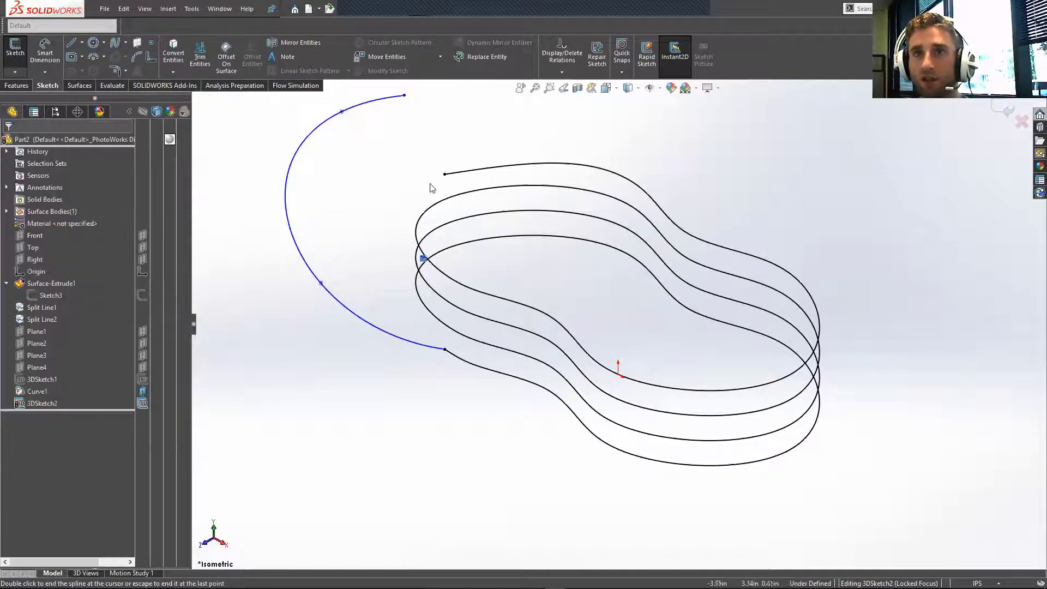
Step: Add a Tangent relation between the new spline and the converted spiral
{"action": "left_click", "coordinate": [456, 359]}
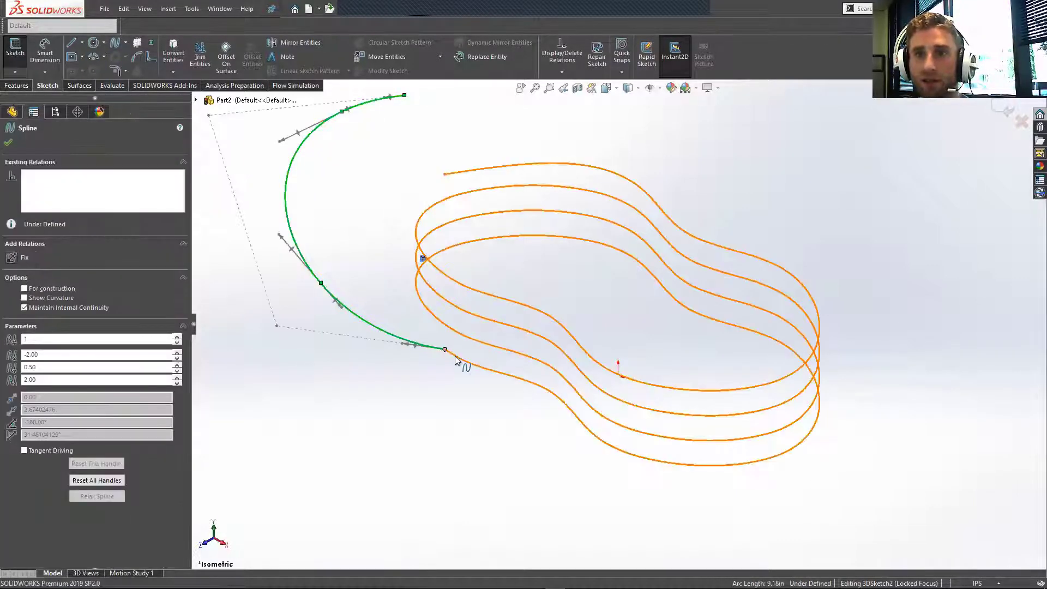
{"action": "left_click", "coordinate": [460, 361], "text": "ctrl"}
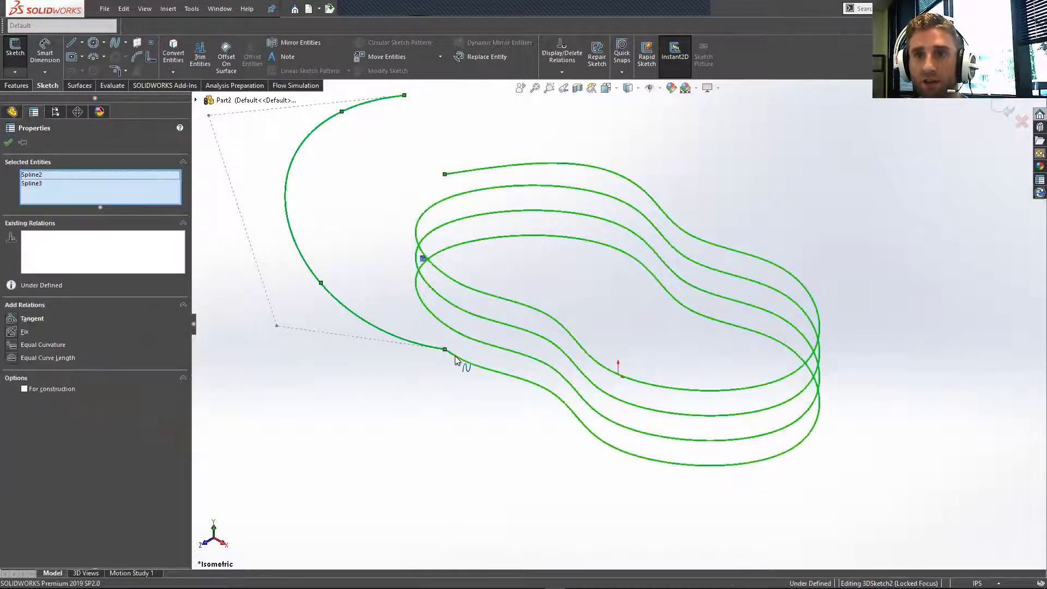
{"action": "left_click", "coordinate": [12, 318]}
{"action": "left_click", "coordinate": [423, 431]}
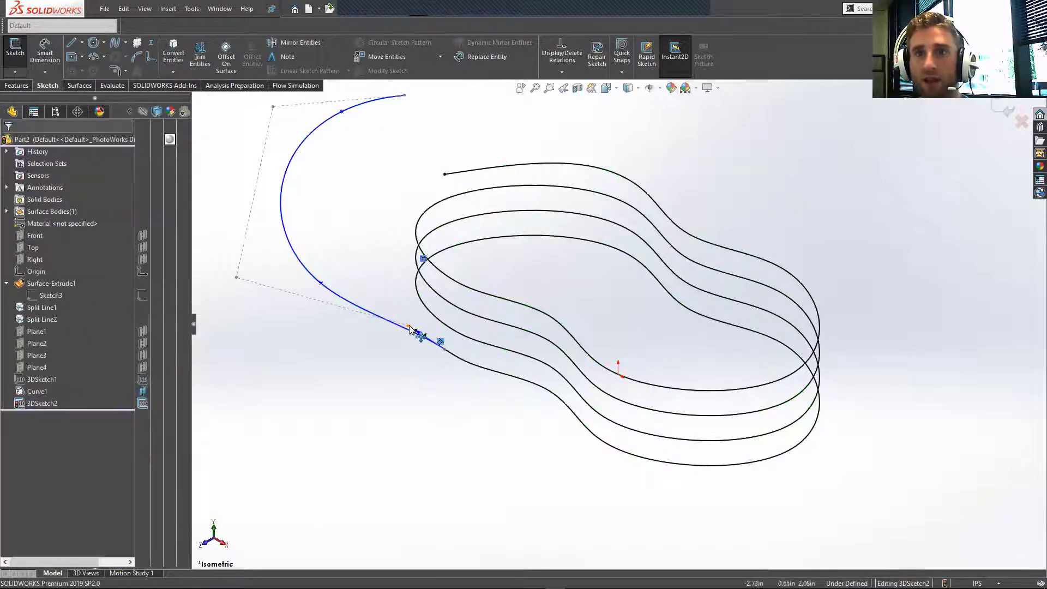
Step: Reshape the lead-in spline by moving its control polygon points for a smoother bend, and exit the 3D sketch
{"action": "mouse_move", "coordinate": [410, 328]}
{"action": "left_mouse_down"}
{"action": "mouse_move", "coordinate": [393, 352]}
{"action": "mouse_move", "coordinate": [392, 330]}
{"action": "mouse_move", "coordinate": [400, 345]}
{"action": "mouse_move", "coordinate": [371, 319]}
{"action": "mouse_move", "coordinate": [390, 330]}
{"action": "left_mouse_up"}
{"action": "scroll", "coordinate": [334, 201], "scroll_direction": "up", "scroll_amount": 3}
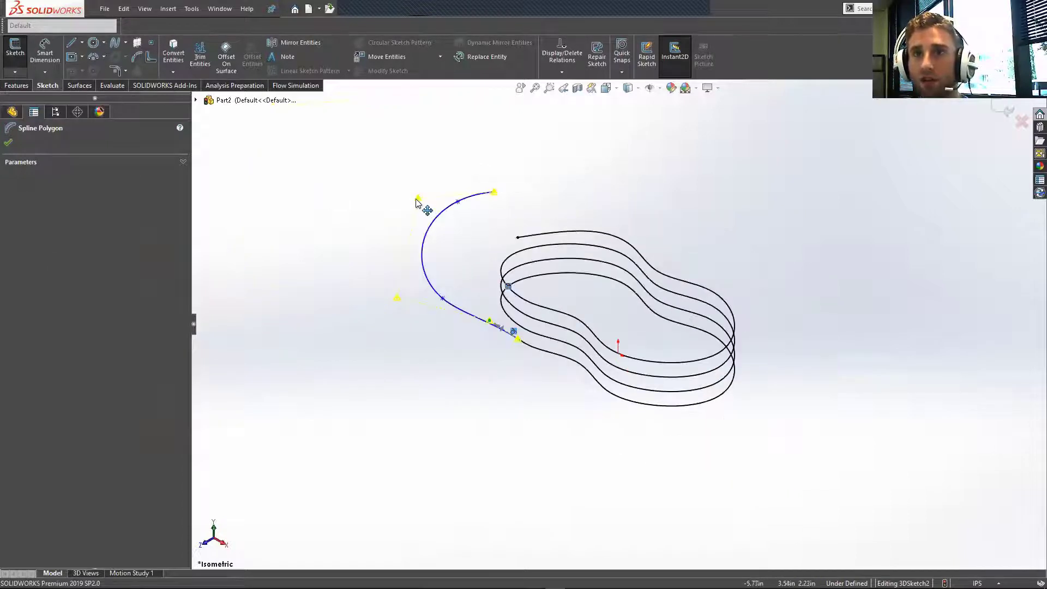
{"action": "mouse_move", "coordinate": [418, 199]}
{"action": "left_mouse_down"}
{"action": "mouse_move", "coordinate": [394, 192]}
{"action": "mouse_move", "coordinate": [428, 196]}
{"action": "left_mouse_up"}
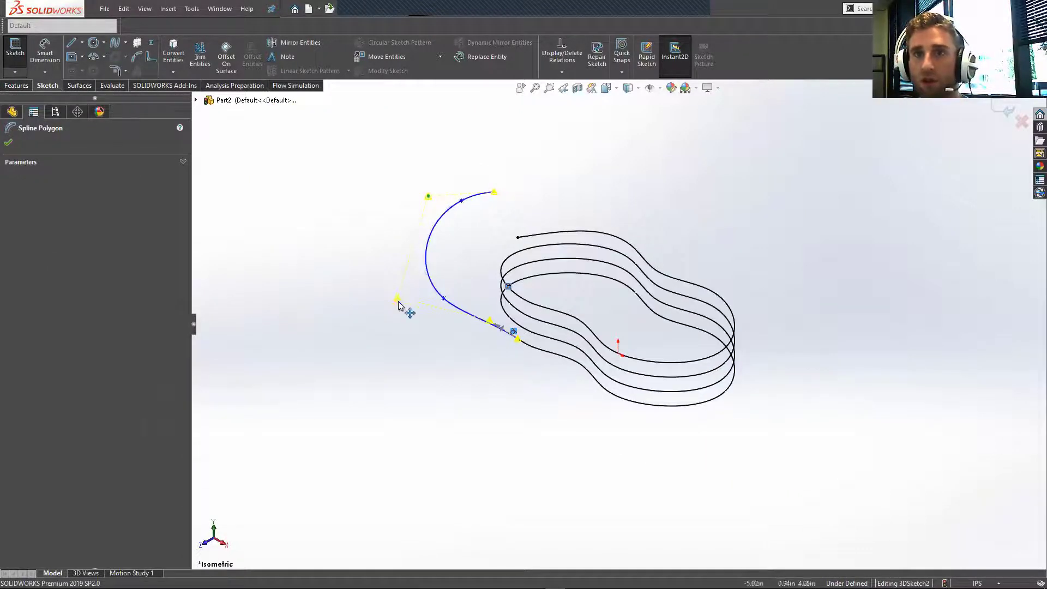
{"action": "mouse_move", "coordinate": [399, 305]}
{"action": "left_mouse_down"}
{"action": "mouse_move", "coordinate": [414, 281]}
{"action": "mouse_move", "coordinate": [413, 295]}
{"action": "left_mouse_up"}
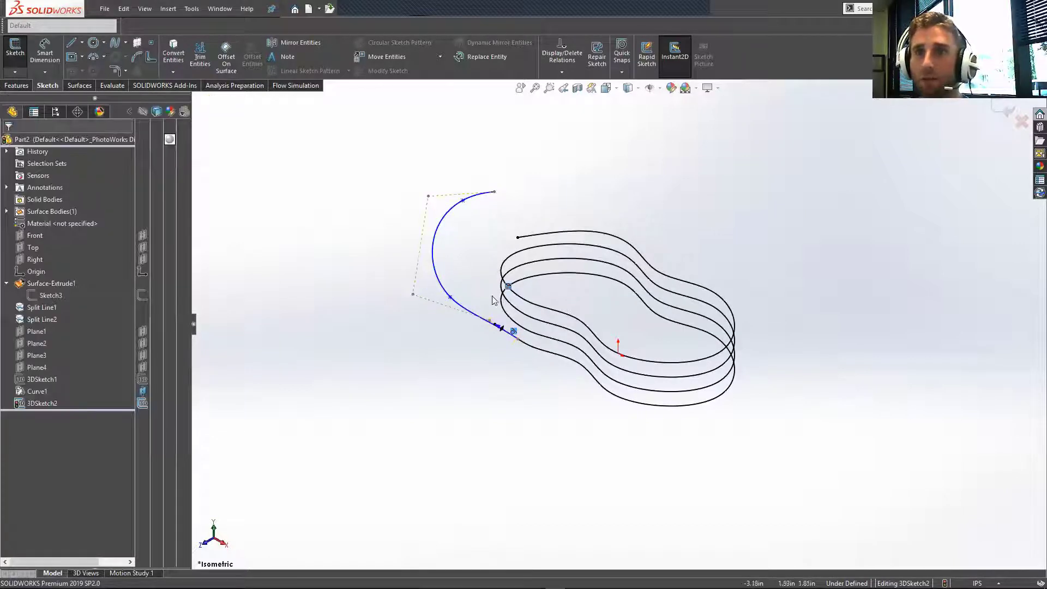
{"action": "scroll", "coordinate": [493, 297], "scroll_direction": "down", "scroll_amount": 3}
{"action": "scroll", "coordinate": [675, 315], "scroll_direction": "up", "scroll_amount": 3}
{"action": "scroll", "coordinate": [685, 306], "scroll_direction": "down", "scroll_amount": 3}
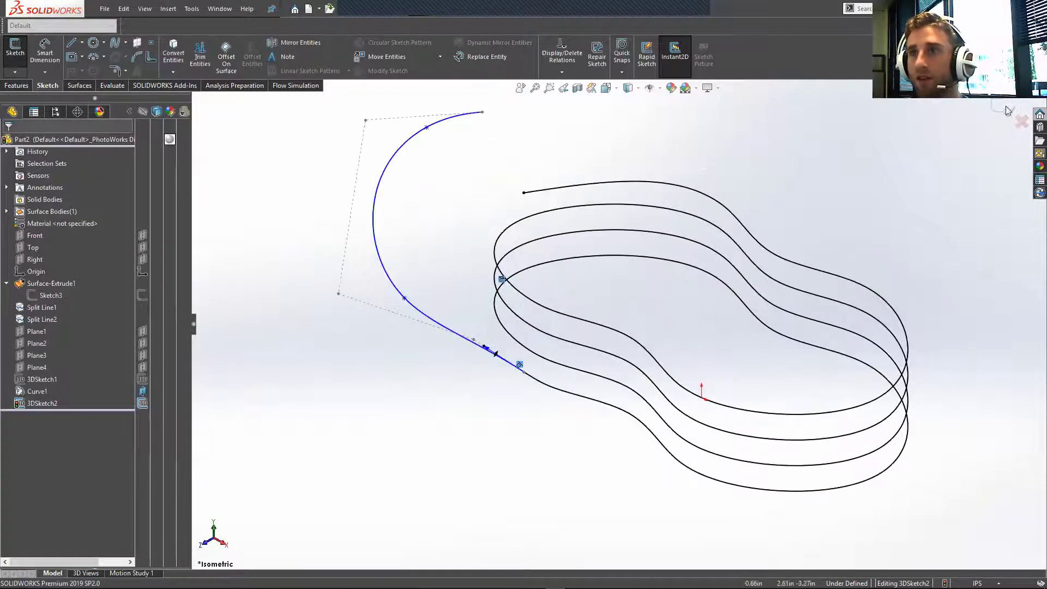
{"action": "left_click", "coordinate": [1009, 109]}
{"action": "scroll", "coordinate": [744, 334], "scroll_direction": "up", "scroll_amount": 3}
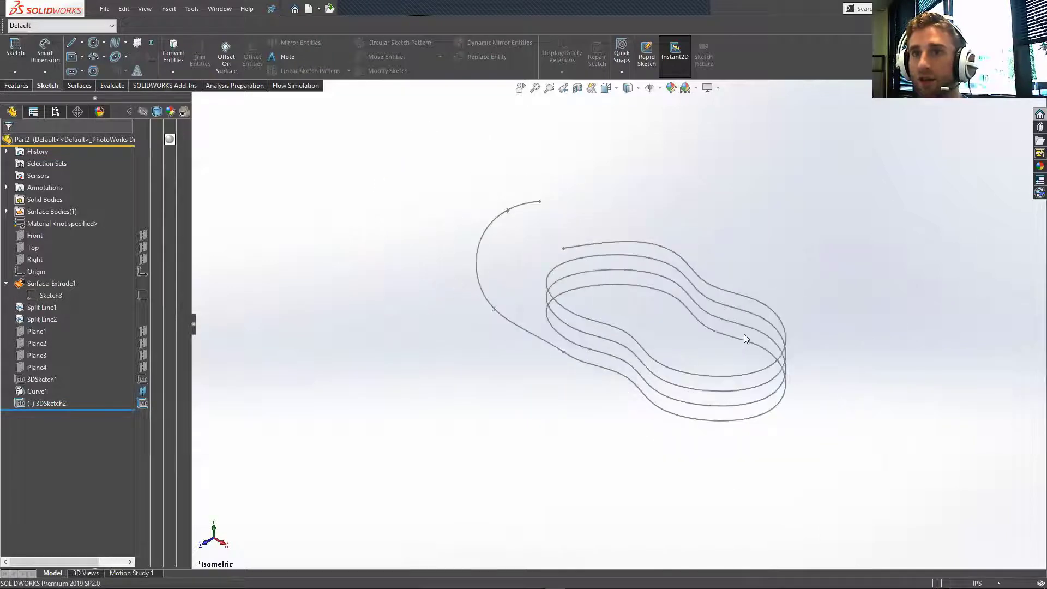
{"action": "middle_click_drag", "start_coordinate": [528, 234], "coordinate": [517, 189]}
{"action": "middle_click_drag", "start_coordinate": [564, 294], "coordinate": [539, 272]}
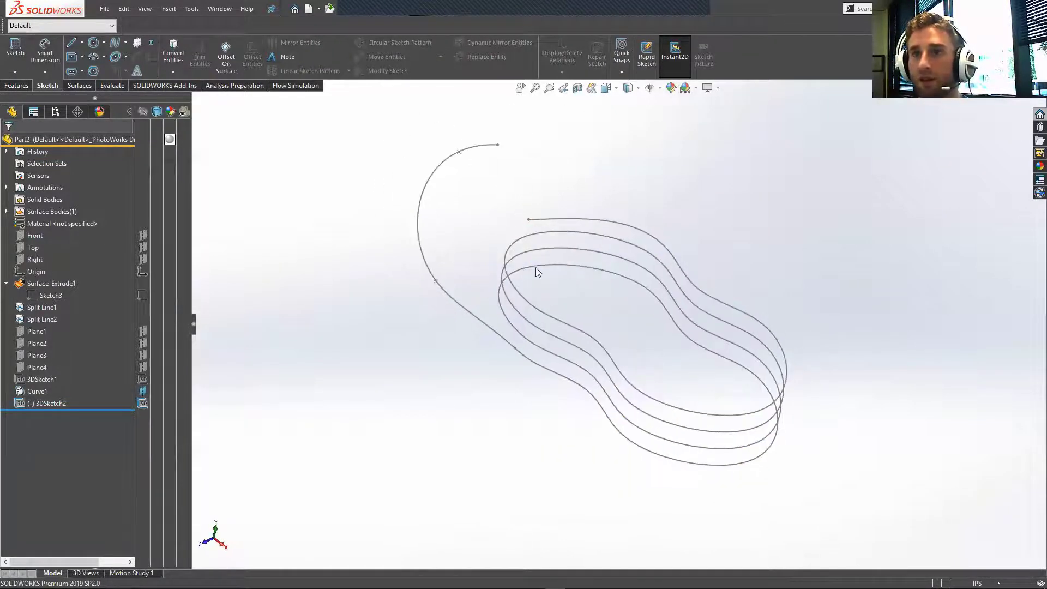
{"action": "left_click", "coordinate": [16, 85]}
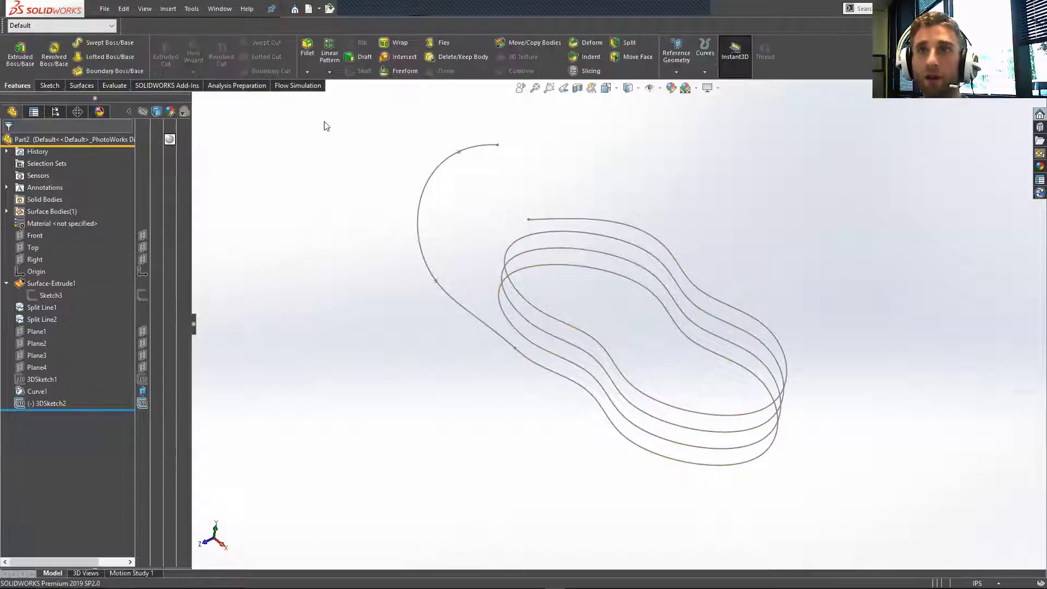
{"action": "key", "text": "ctrl+7"}
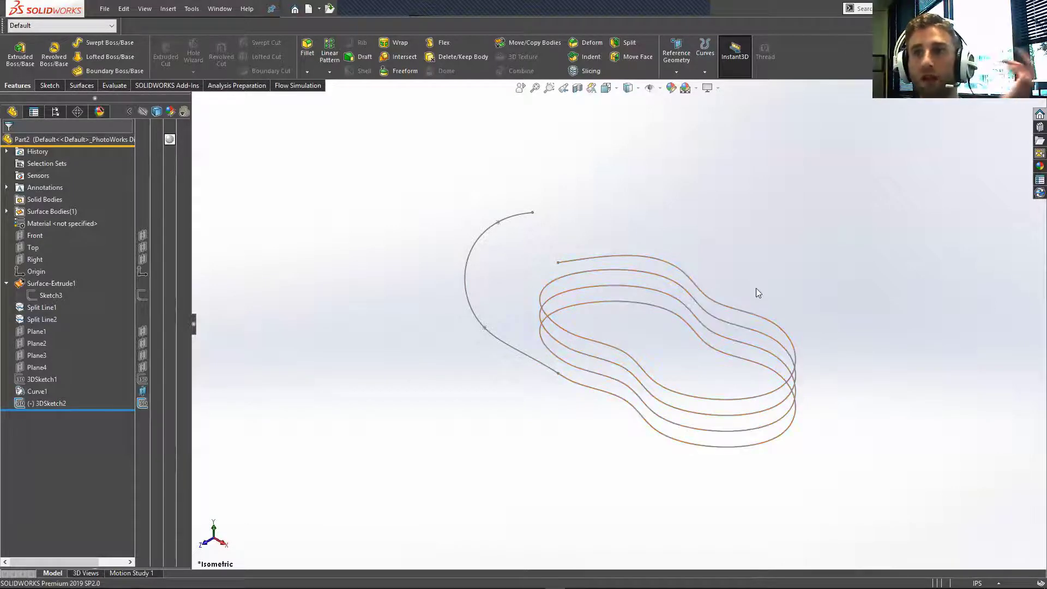
{"action": "scroll", "coordinate": [779, 332], "scroll_direction": "down", "scroll_amount": 3}
{"action": "scroll", "coordinate": [686, 373], "scroll_direction": "up", "scroll_amount": 2}
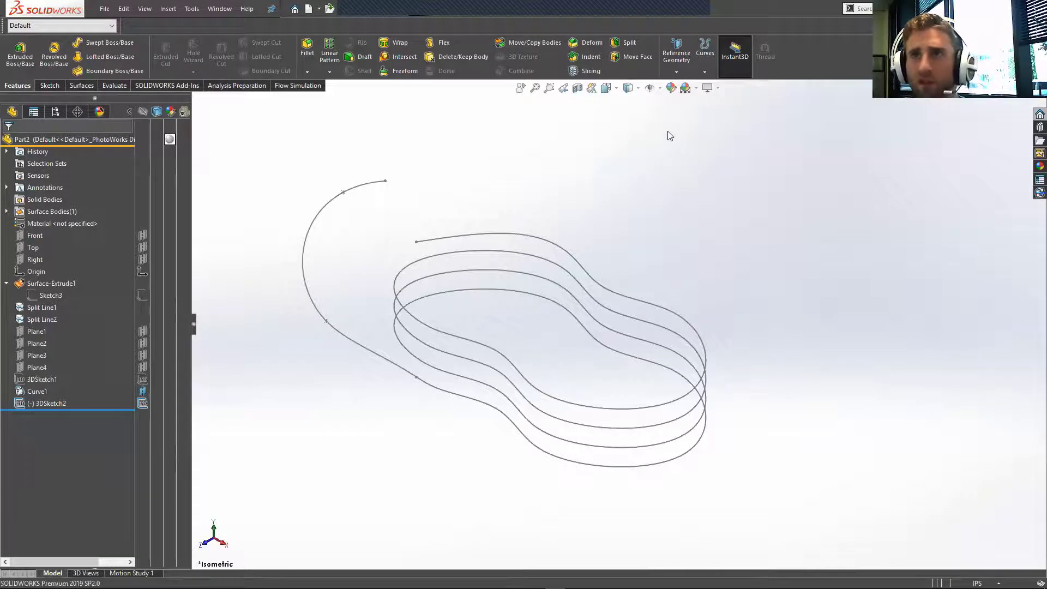
{"action": "left_click", "coordinate": [704, 71]}
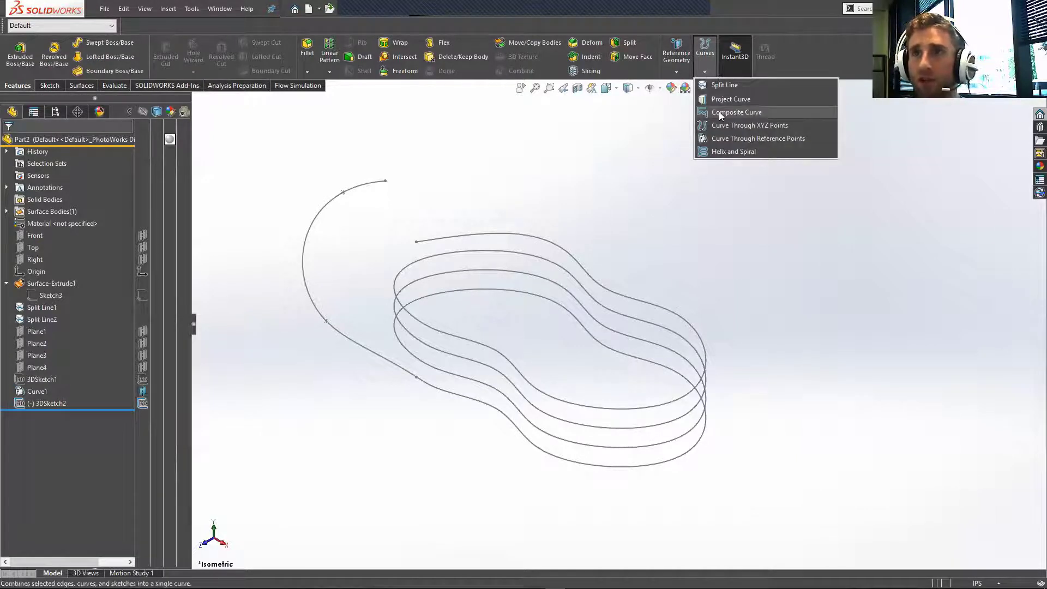
{"action": "left_click", "coordinate": [719, 111]}
{"action": "left_click", "coordinate": [364, 348]}
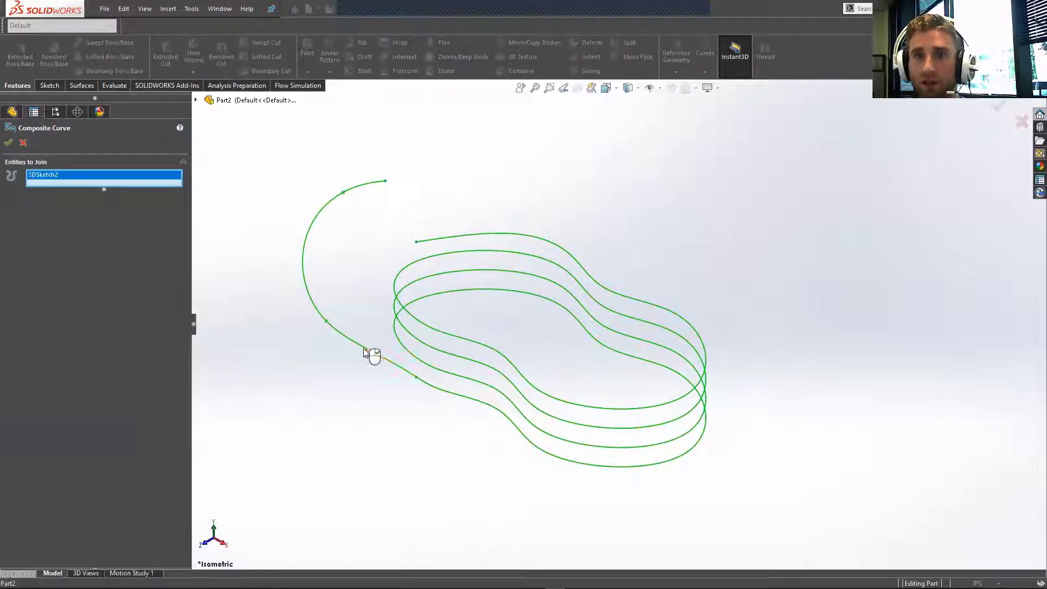
{"action": "left_click", "coordinate": [22, 142]}
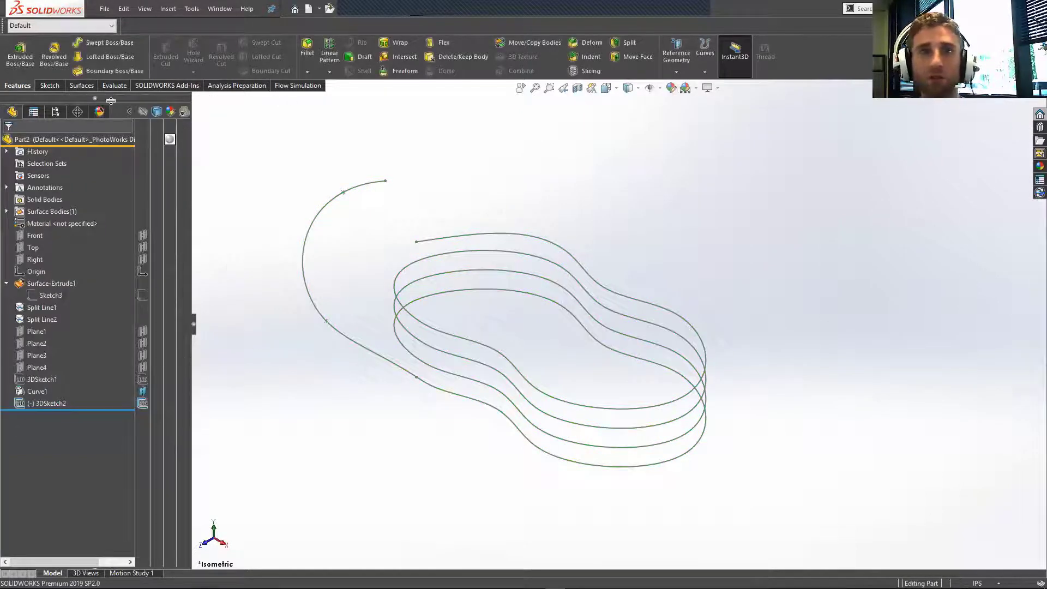
Step: Start a circular-profile sweep along the 3D sketch of the spiral and lead-in, with a 0.25 in diameter
{"action": "left_click", "coordinate": [94, 45]}
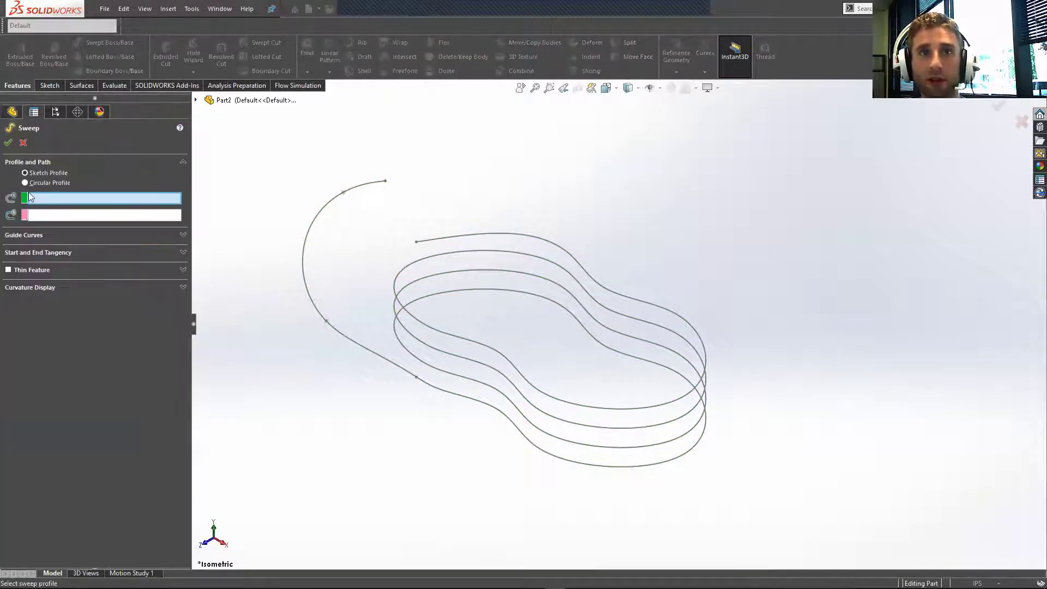
{"action": "left_click", "coordinate": [29, 184]}
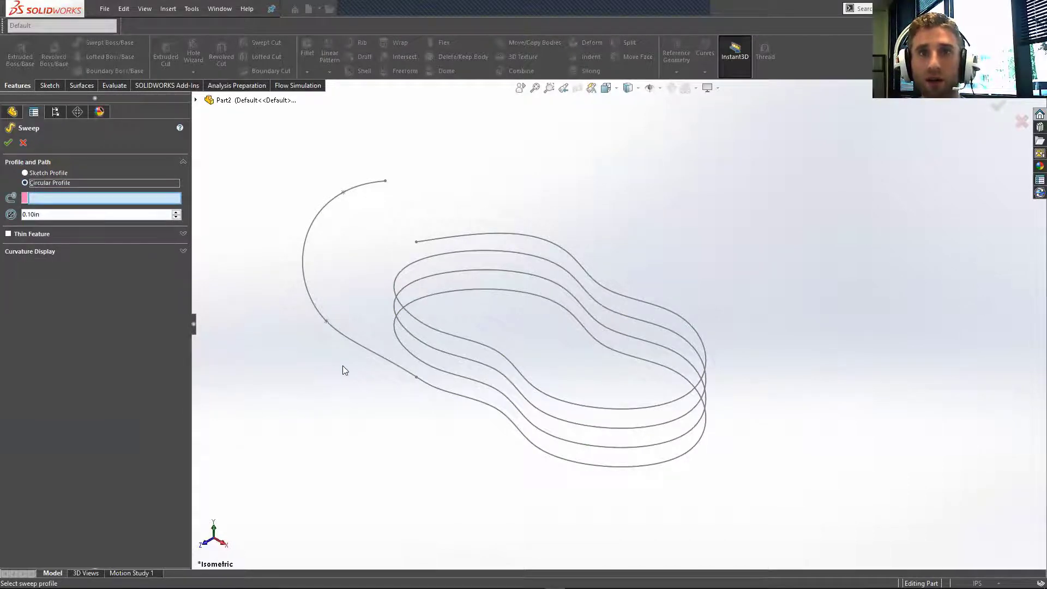
{"action": "left_click", "coordinate": [366, 350]}
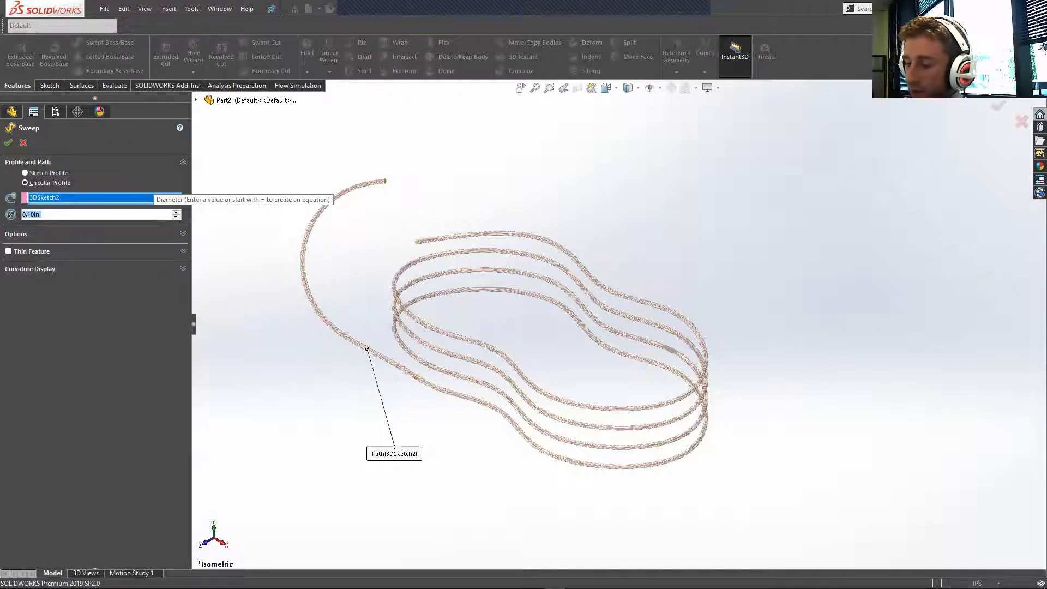
{"action": "type", "text": "0.25"}
{"action": "key", "text": "Return"}
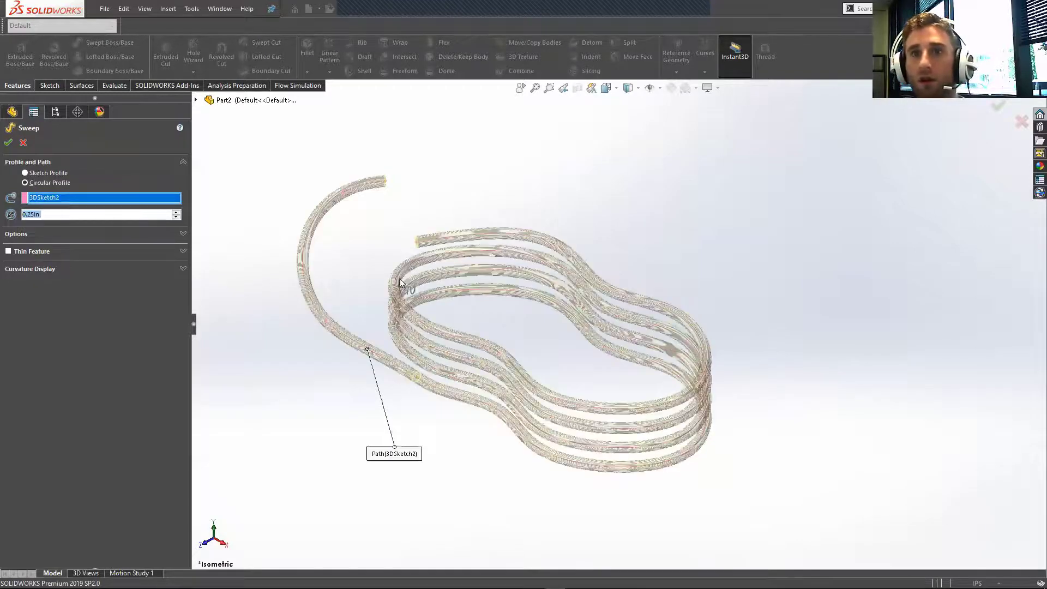
Step: Turn on a one-direction thin feature for the sweep and inspect the wall at the tube's open end
{"action": "scroll", "coordinate": [400, 279], "scroll_direction": "up", "scroll_amount": 5}
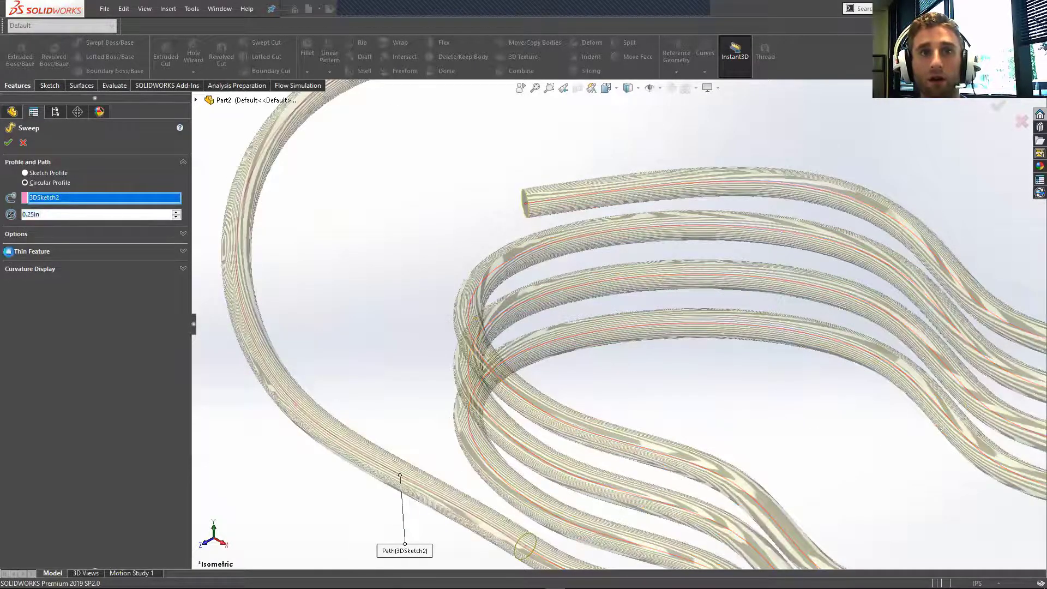
{"action": "left_click", "coordinate": [8, 251]}
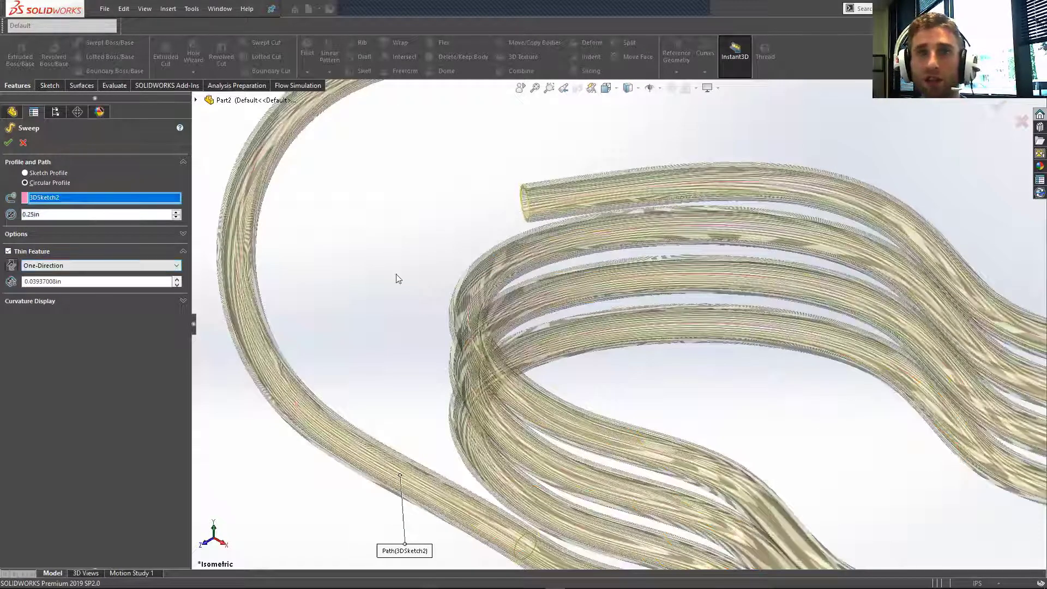
{"action": "middle_click_drag", "start_coordinate": [491, 232], "coordinate": [529, 205]}
{"action": "scroll", "coordinate": [540, 213], "scroll_direction": "up", "scroll_amount": 6}
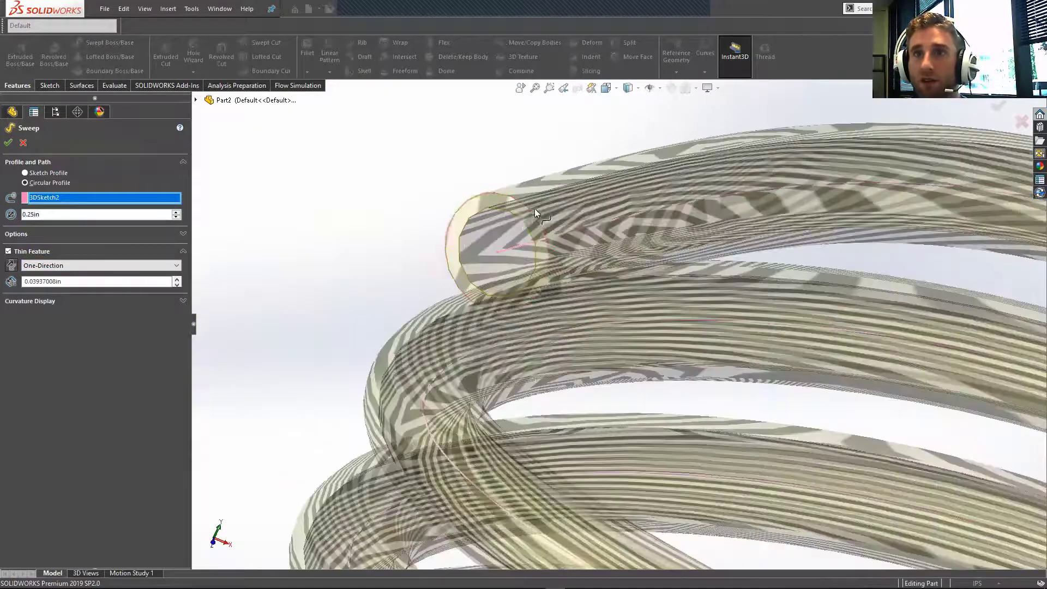
{"action": "scroll", "coordinate": [533, 305], "scroll_direction": "down", "scroll_amount": 8}
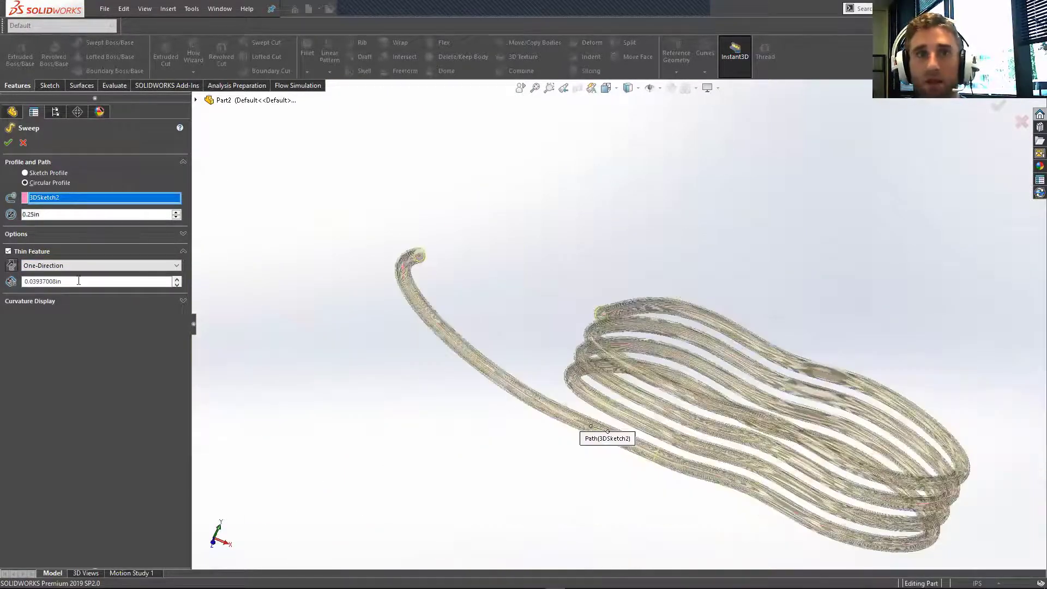
Step: Try a wall thickness of 0.15 in for the thin sweep and check it at the tube end
{"action": "double_click", "coordinate": [70, 285]}
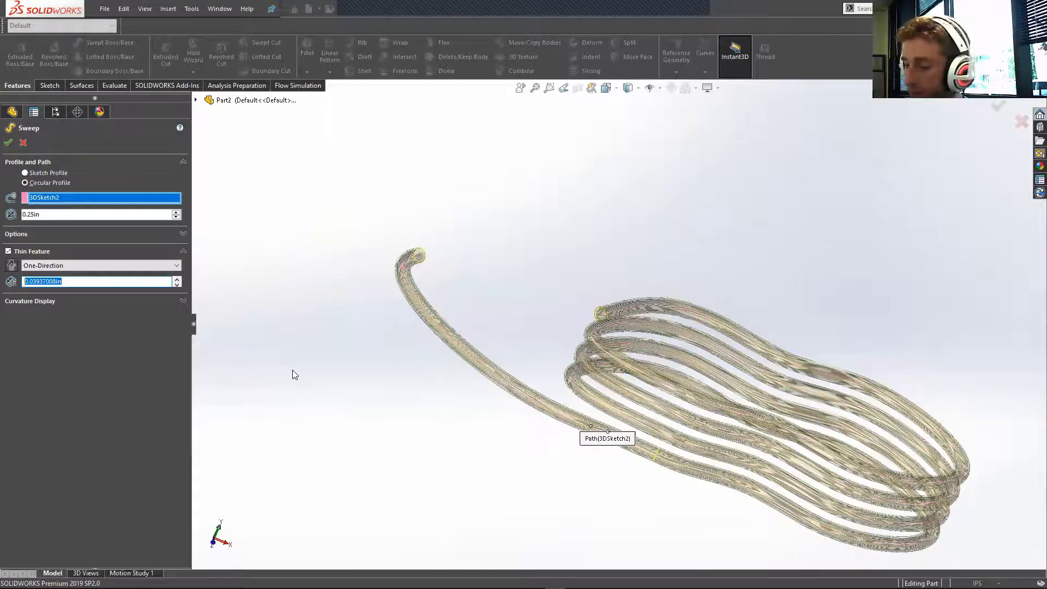
{"action": "type", "text": "0.15in"}
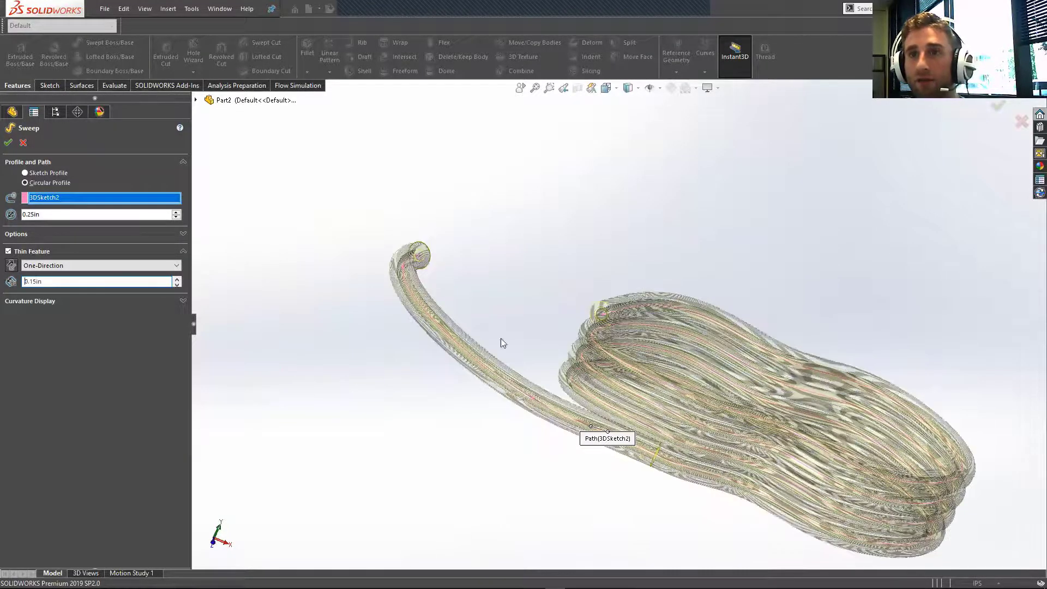
{"action": "scroll", "coordinate": [571, 322], "scroll_direction": "down", "scroll_amount": 5}
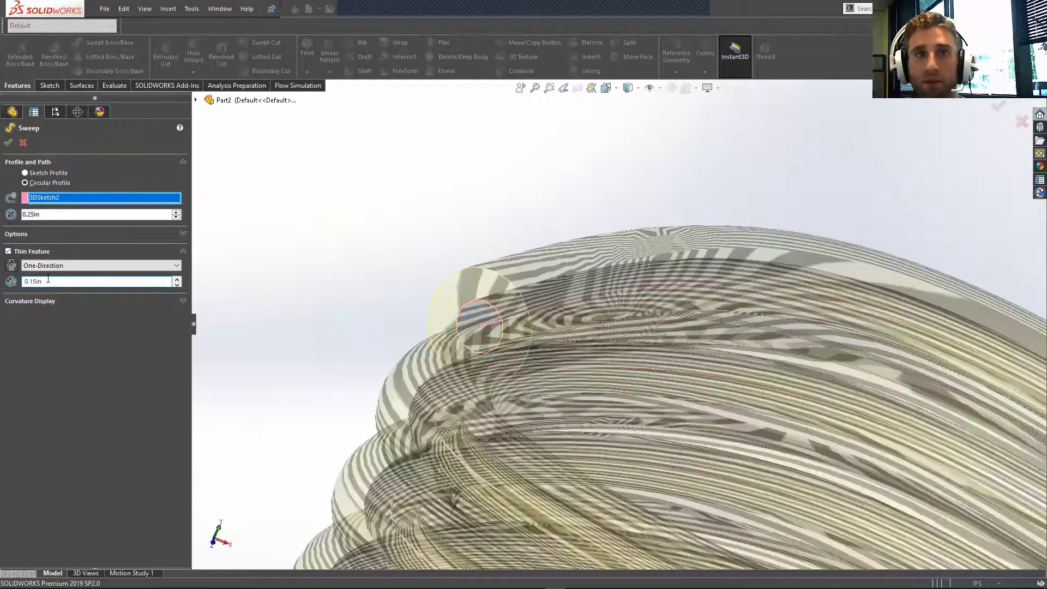
Step: Set the thin sweep's wall thickness to 0.10 in and check the spacing between the coils
{"action": "key", "text": "Return"}
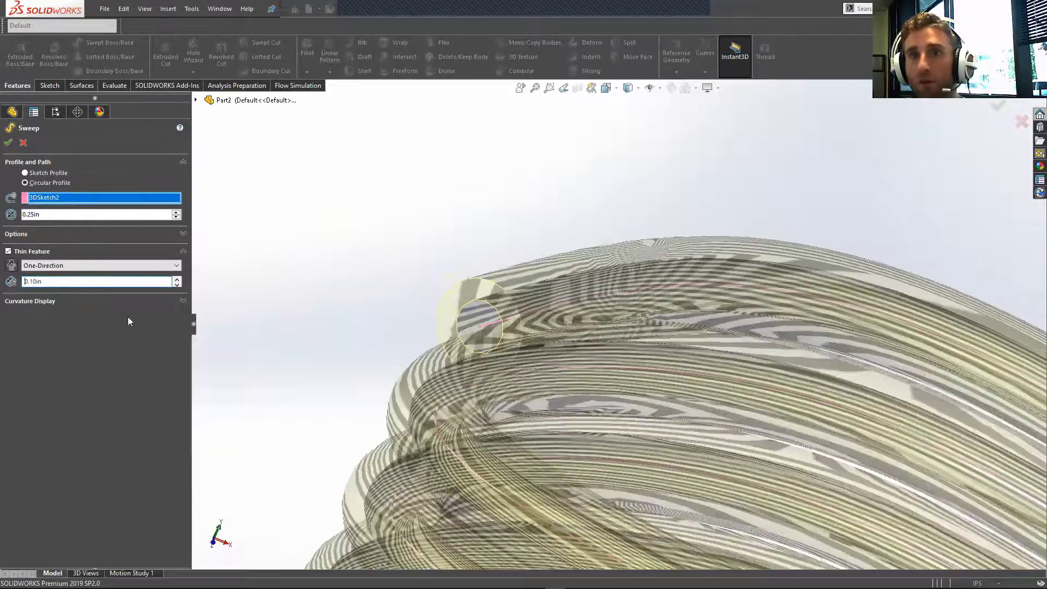
{"action": "middle_click_drag", "start_coordinate": [397, 302], "coordinate": [468, 327]}
{"action": "scroll", "coordinate": [406, 413], "scroll_direction": "up", "scroll_amount": 5}
{"action": "middle_click_drag", "start_coordinate": [649, 451], "coordinate": [589, 425]}
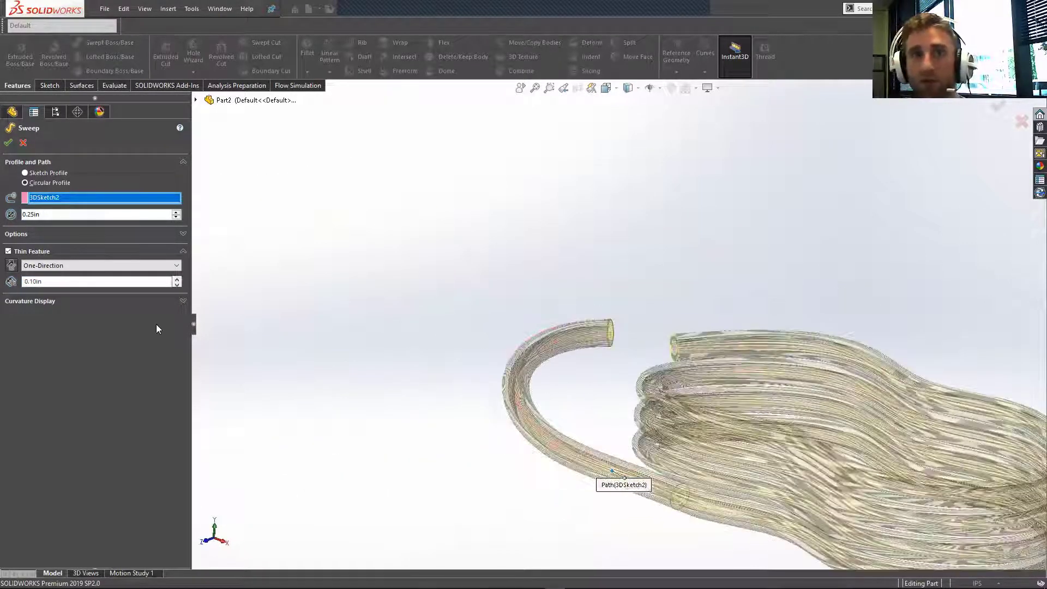
Step: Turn off the zebra stripes in the sweep preview and inspect the tube end up close
{"action": "left_click", "coordinate": [183, 300]}
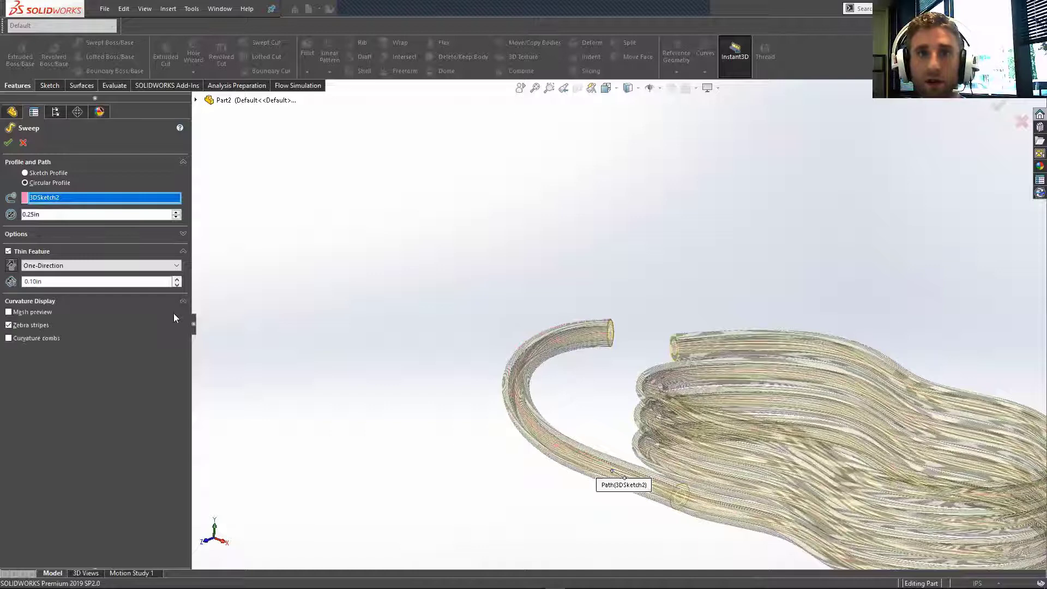
{"action": "left_click", "coordinate": [8, 325]}
{"action": "scroll", "coordinate": [728, 426], "scroll_direction": "up", "scroll_amount": 5}
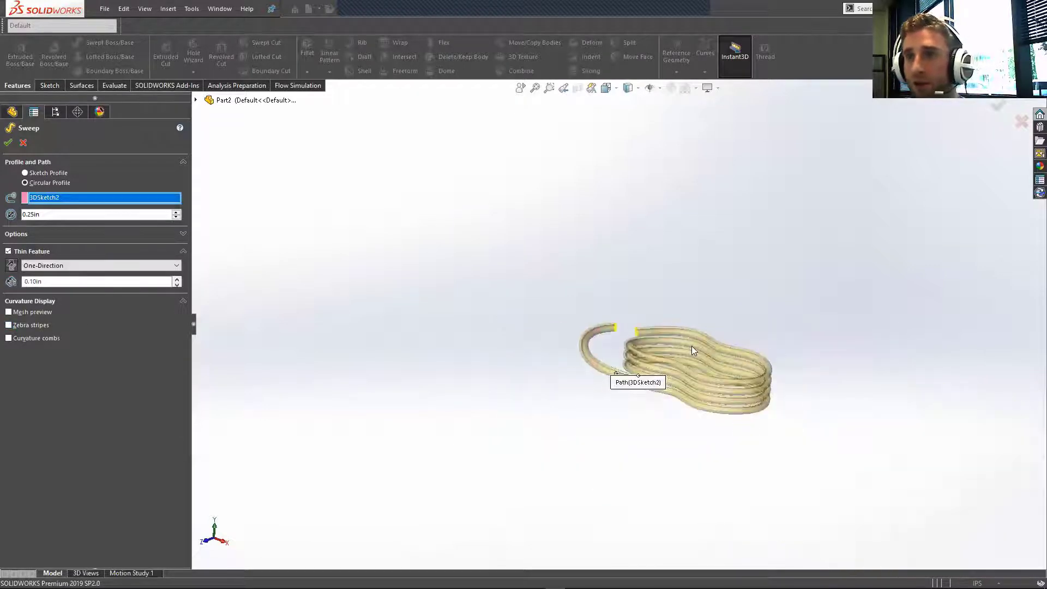
{"action": "scroll", "coordinate": [691, 346], "scroll_direction": "down", "scroll_amount": 5}
{"action": "scroll", "coordinate": [460, 284], "scroll_direction": "down", "scroll_amount": 4}
{"action": "middle_click_drag", "start_coordinate": [342, 315], "coordinate": [332, 296]}
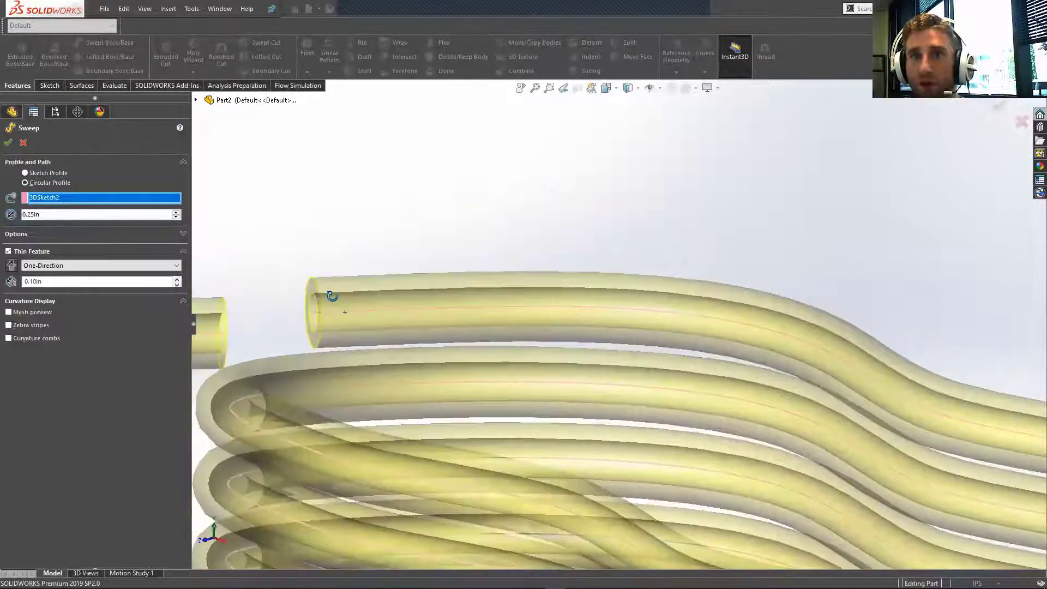
Step: Try the mesh preview and zebra stripes on the sweep, and examine where the lead-in meets the spiral
{"action": "left_click", "coordinate": [9, 313]}
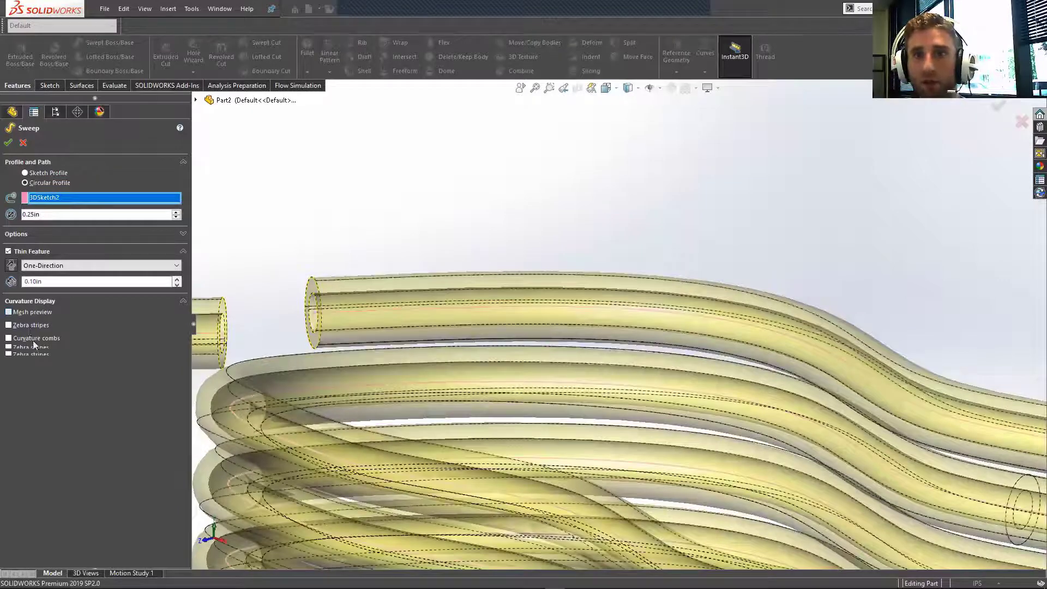
{"action": "left_click", "coordinate": [9, 312]}
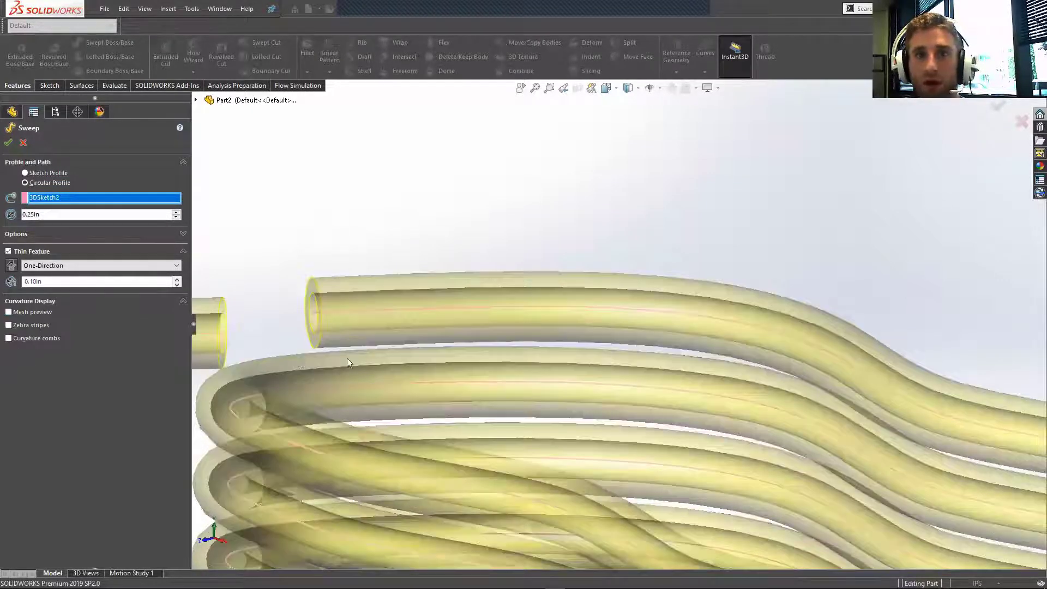
{"action": "scroll", "coordinate": [328, 370], "scroll_direction": "up", "scroll_amount": 3}
{"action": "left_click", "coordinate": [8, 325]}
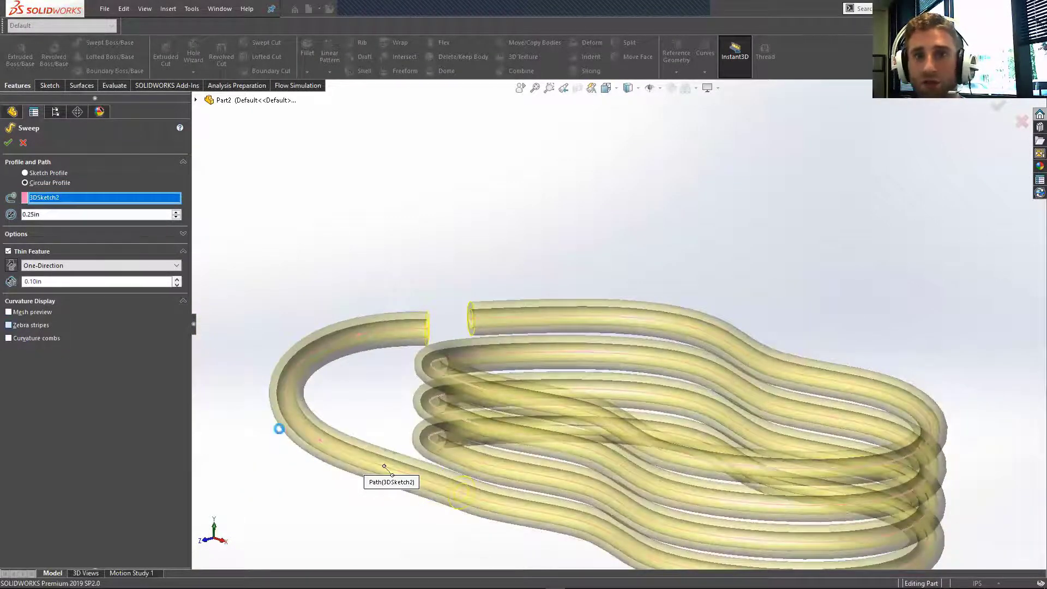
{"action": "scroll", "coordinate": [442, 489], "scroll_direction": "down", "scroll_amount": 5}
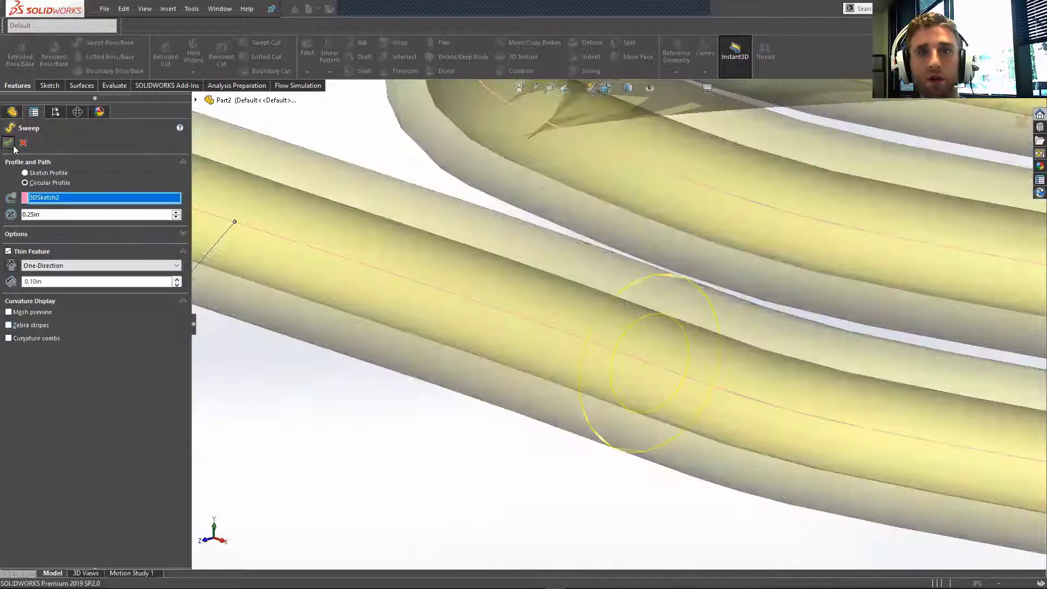
Step: Accept the thin sweep and hide the reference-point spiral curve to view the finished coil
{"action": "left_click", "coordinate": [9, 143]}
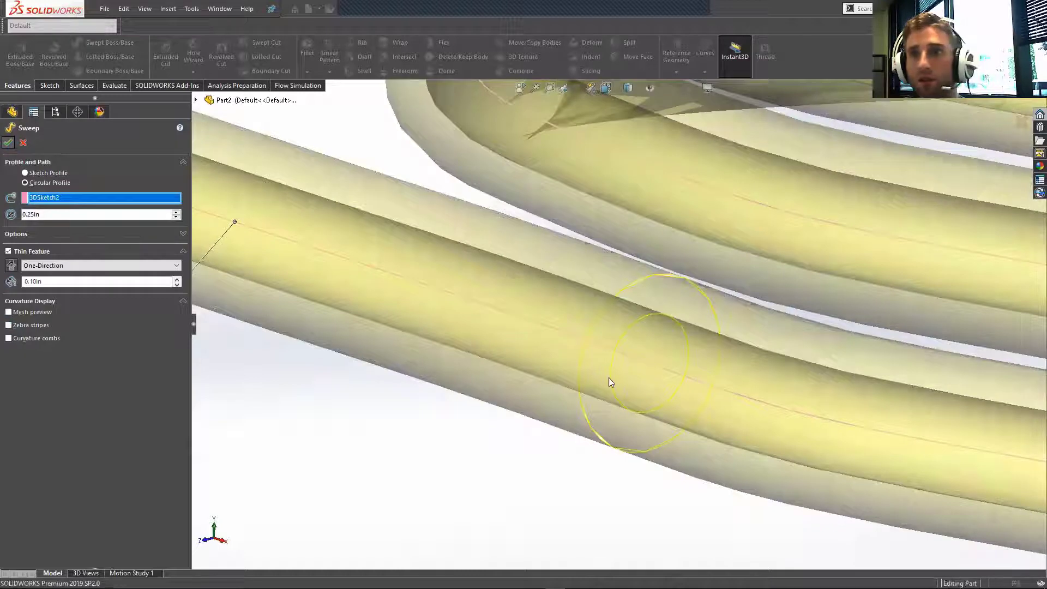
{"action": "scroll", "coordinate": [609, 377], "scroll_direction": "up", "scroll_amount": 8}
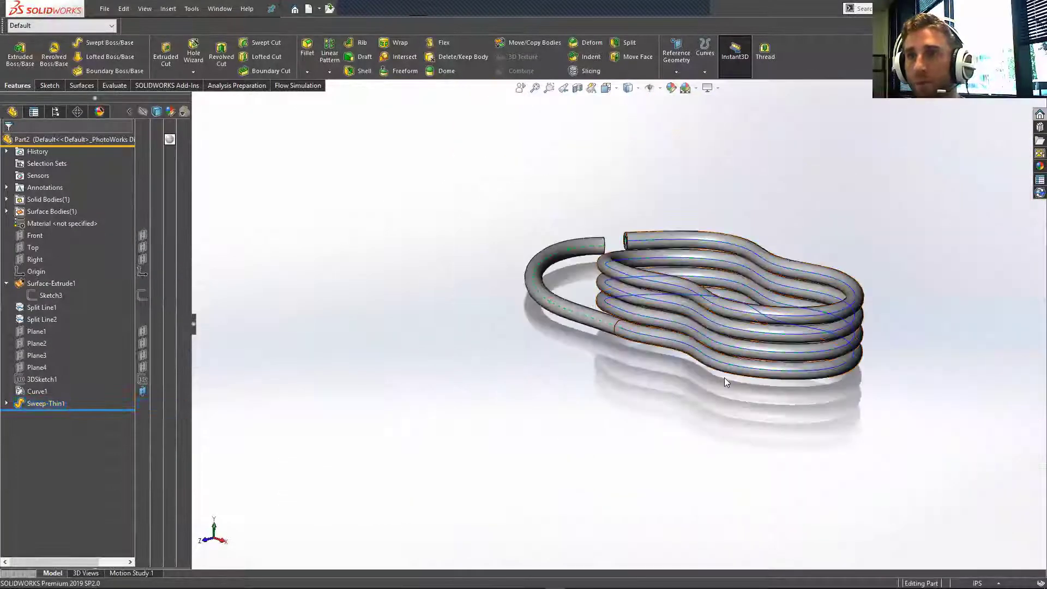
{"action": "left_click", "coordinate": [735, 348]}
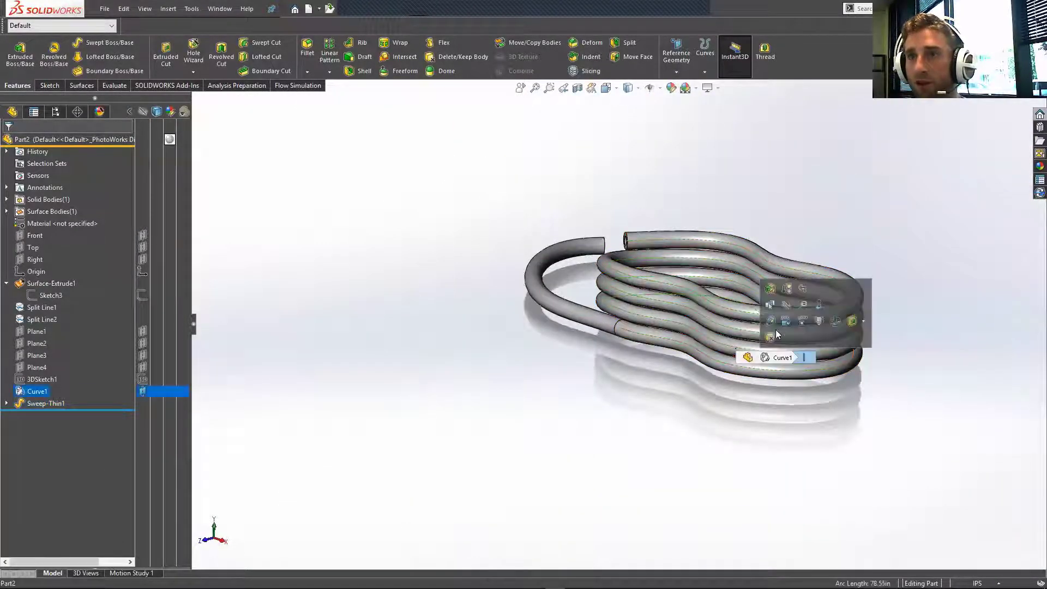
{"action": "left_click", "coordinate": [787, 306]}
{"action": "middle_click_drag", "start_coordinate": [710, 411], "coordinate": [740, 304]}
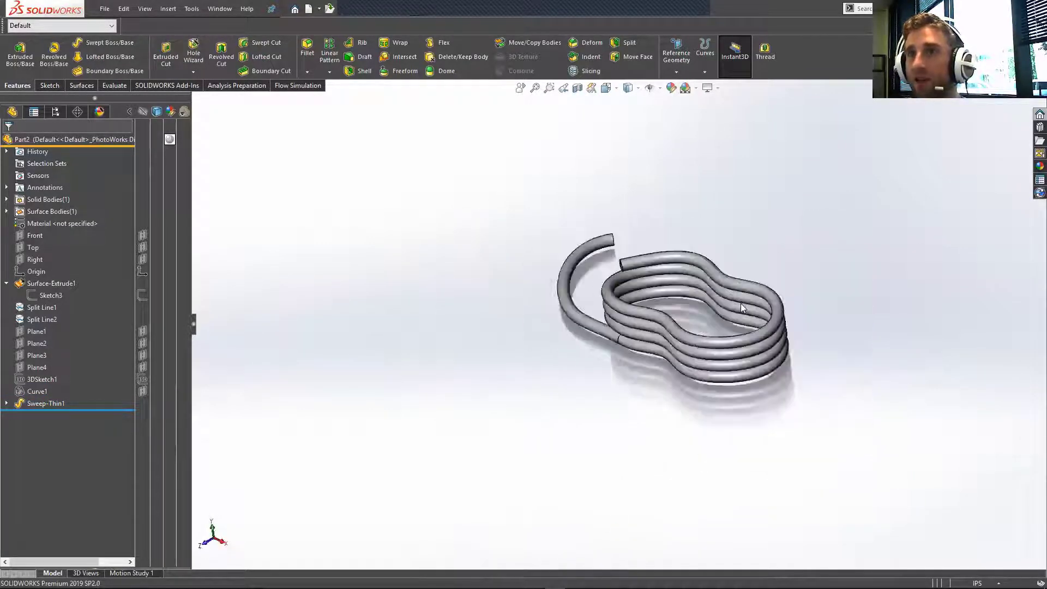
{"action": "scroll", "coordinate": [720, 352], "scroll_direction": "down", "scroll_amount": 2}
{"action": "middle_click_drag", "start_coordinate": [721, 352], "coordinate": [732, 334]}
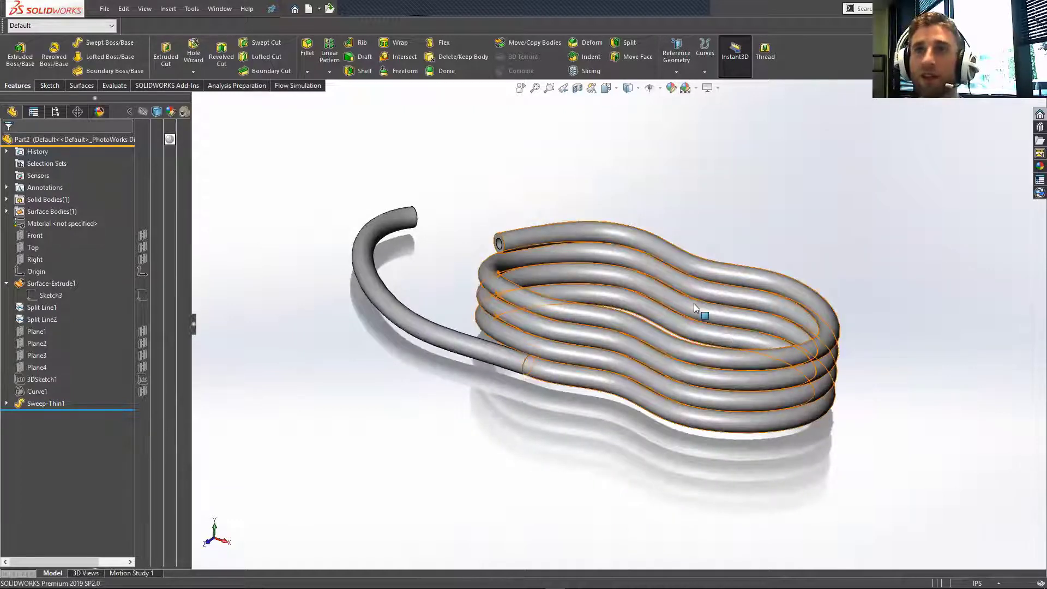